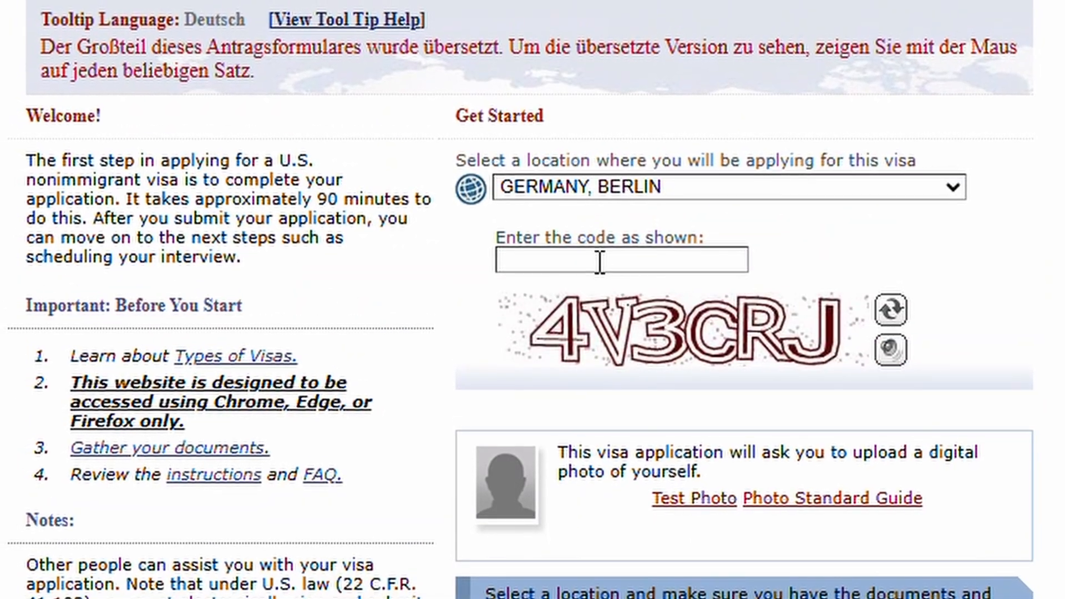
Begin entering the captcha image's characters into the 'Enter the code as shown' field
click(599, 264)
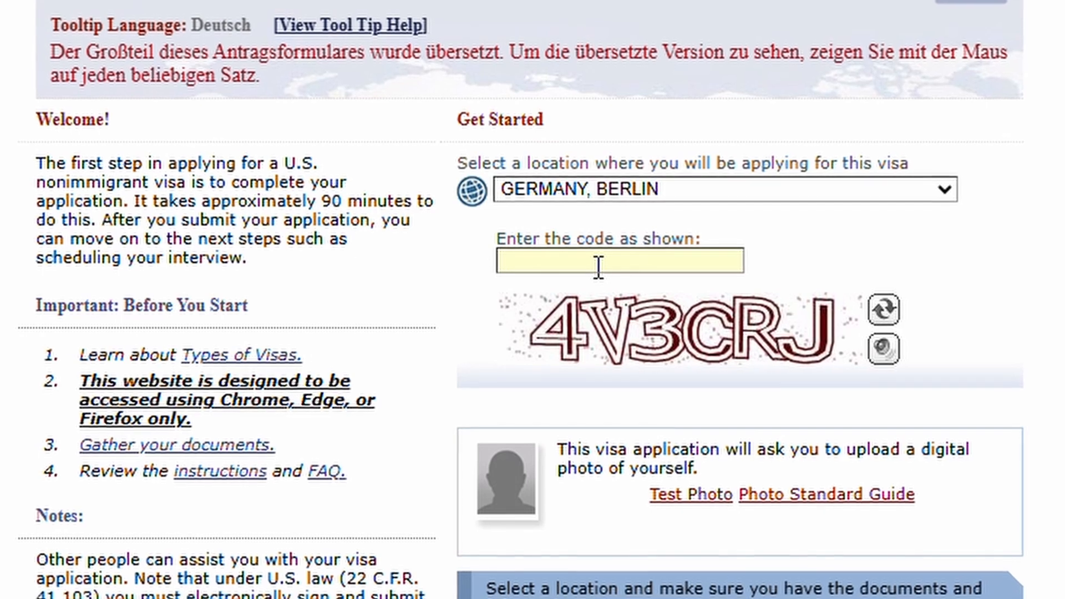
text(4)
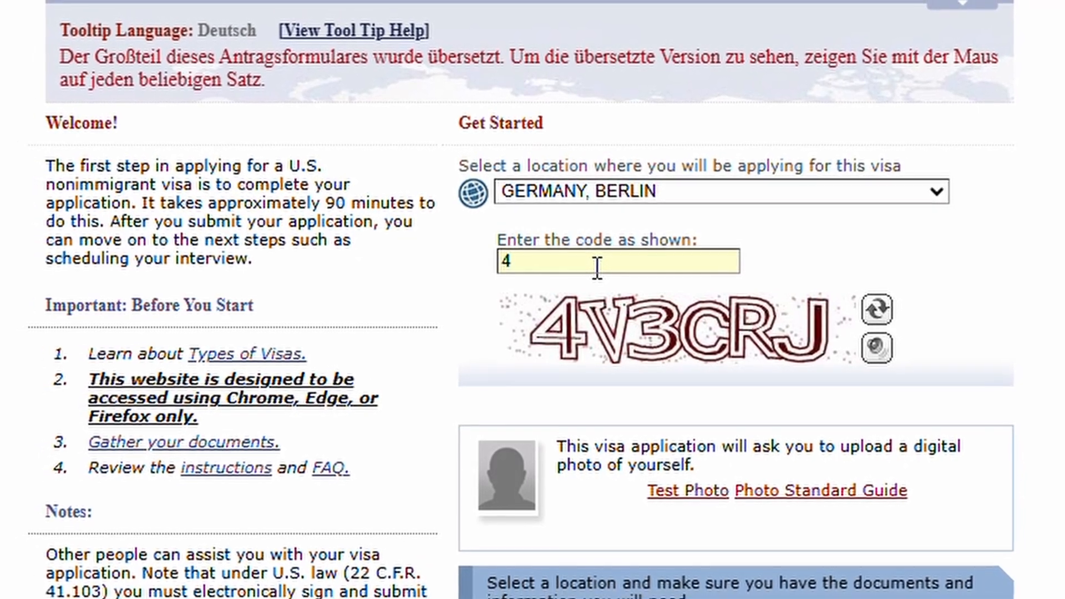
text(V)
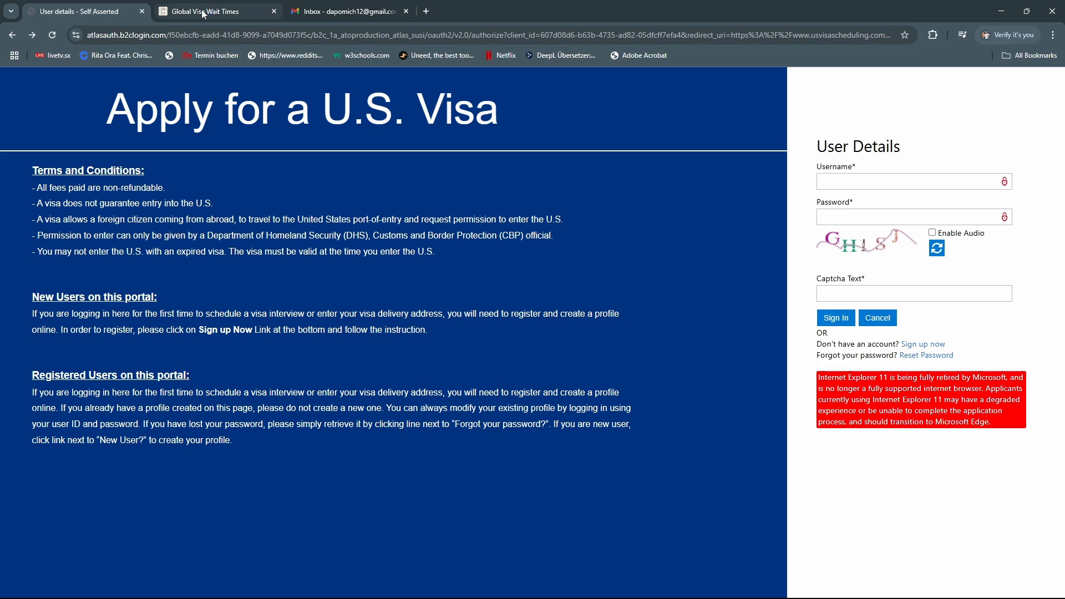
click(203, 16)
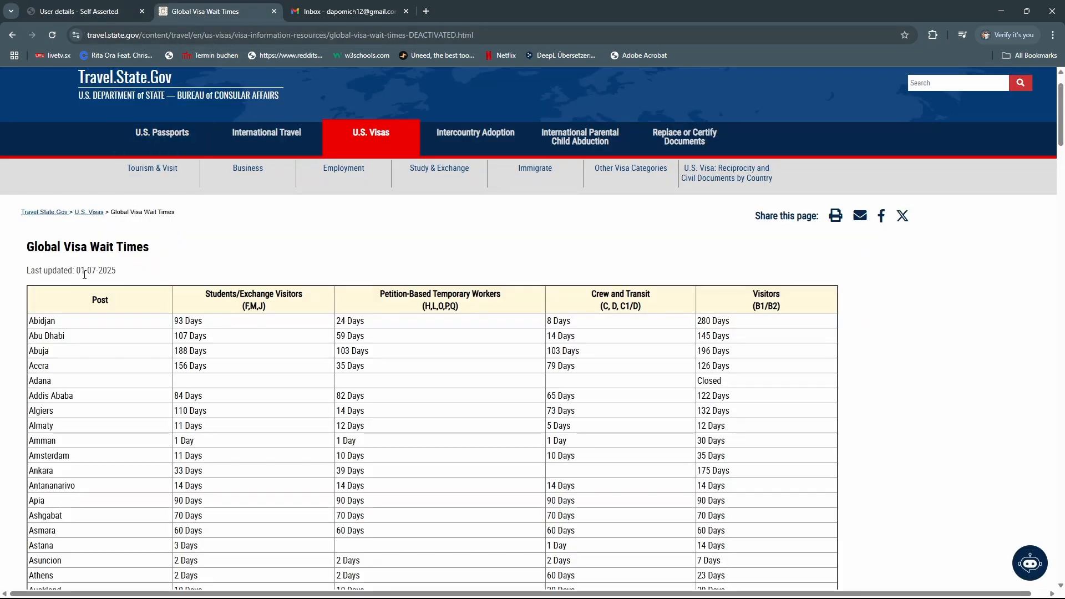
scroll(125, 287, down, 1)
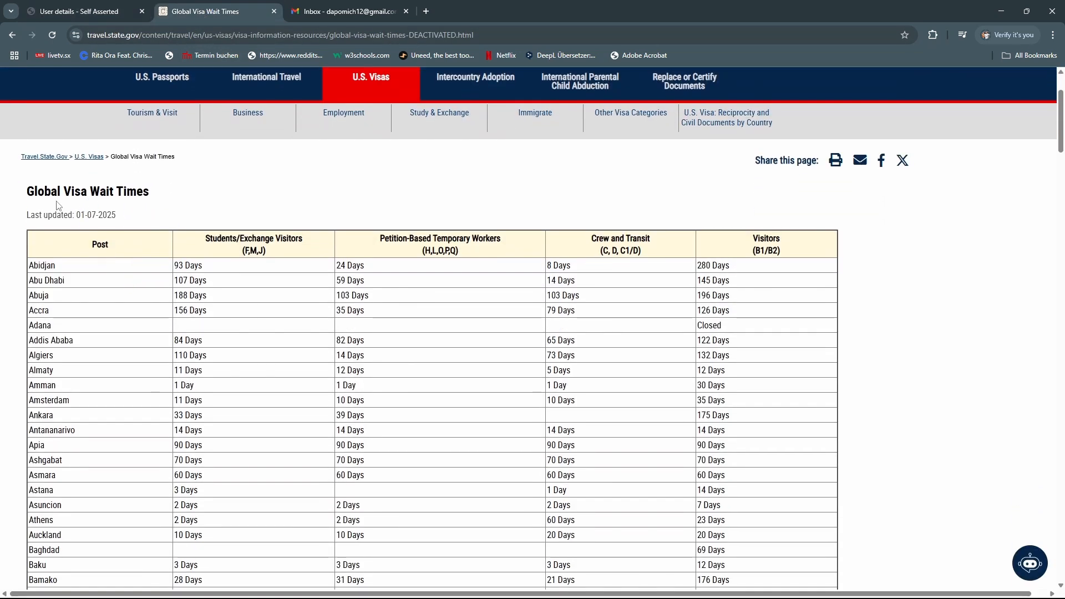
scroll(249, 222, down, 1)
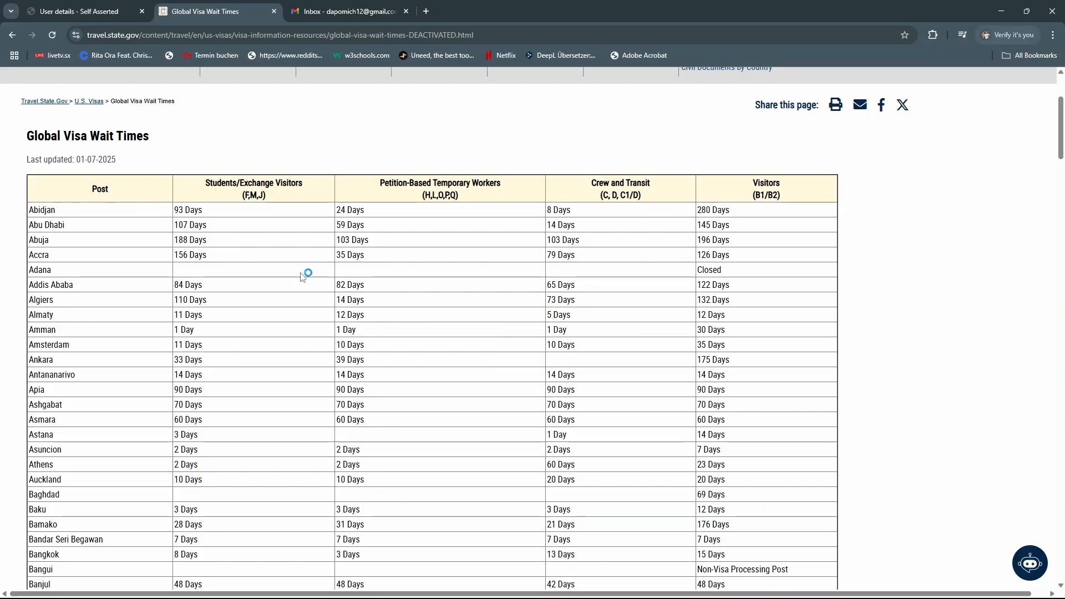
scroll(51, 273, down, 2)
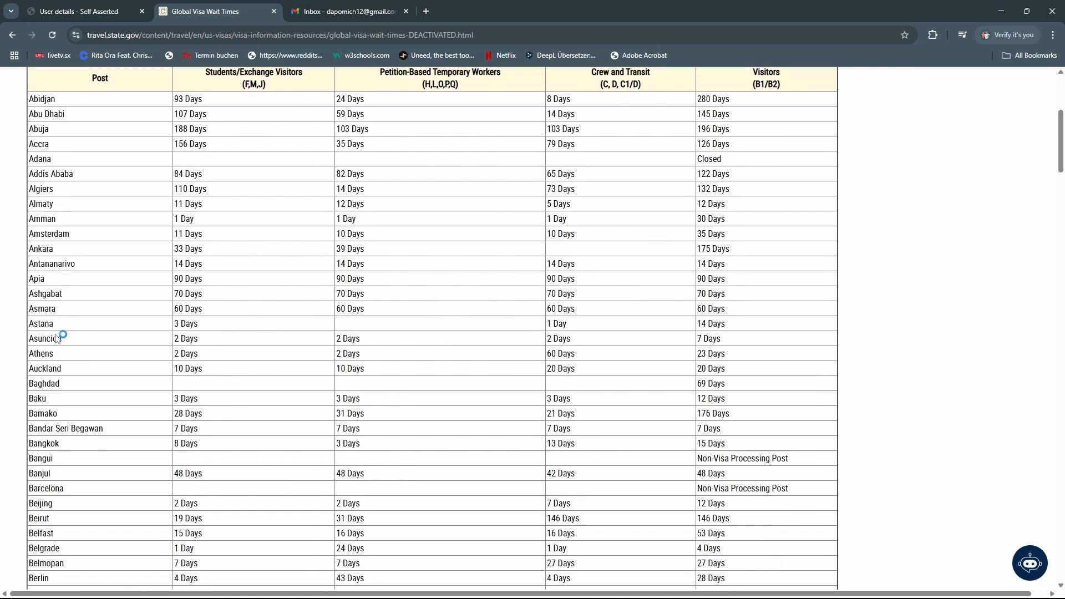
scroll(51, 274, down, 7)
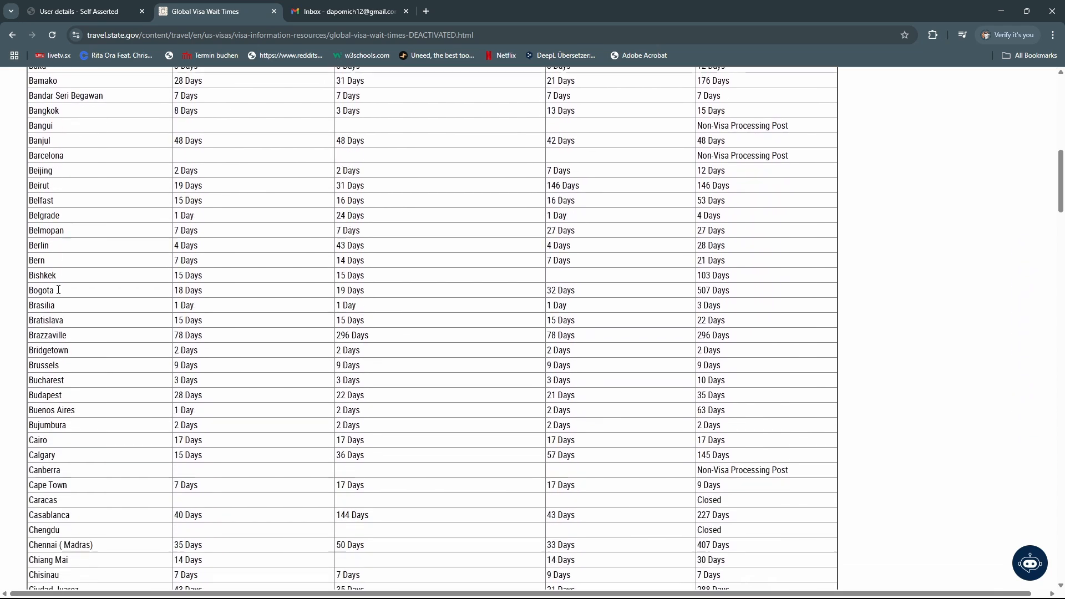
scroll(100, 327, down, 2)
scroll(99, 308, up, 2)
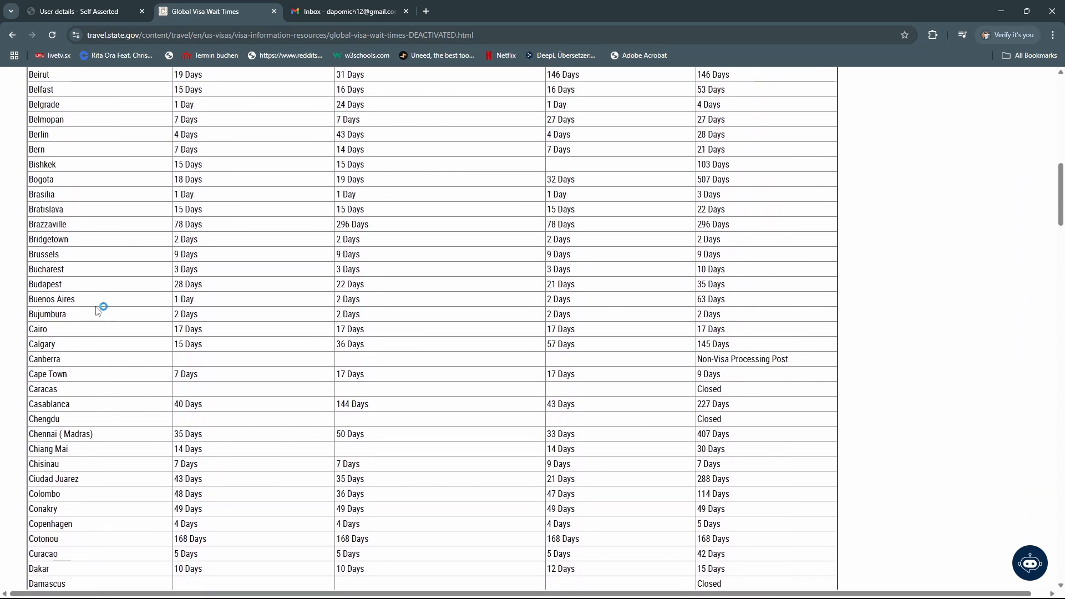
scroll(97, 310, up, 1)
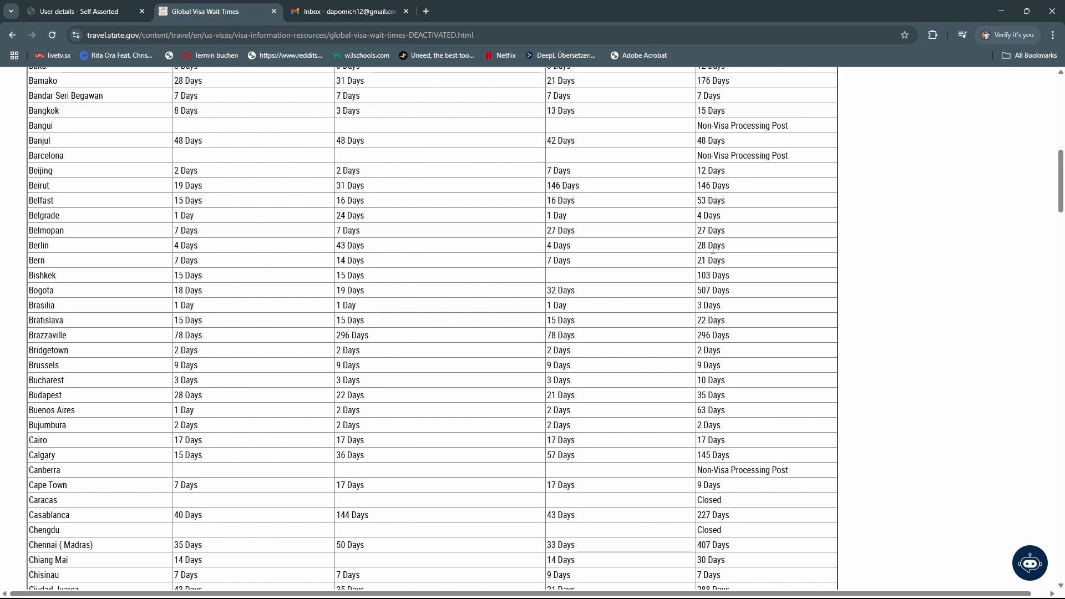
scroll(719, 276, down, 6)
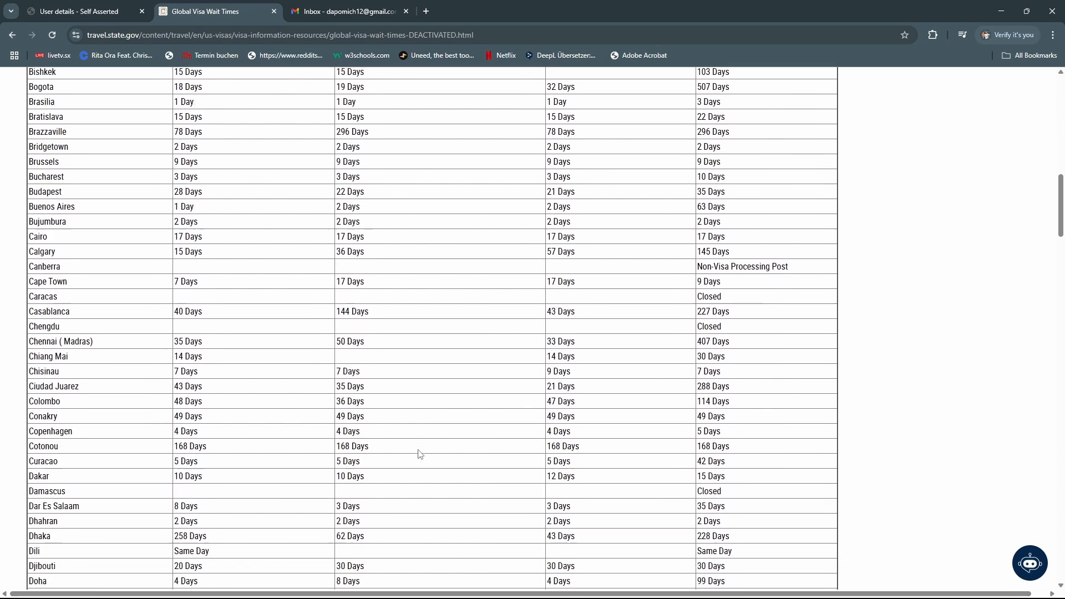
scroll(571, 433, down, 12)
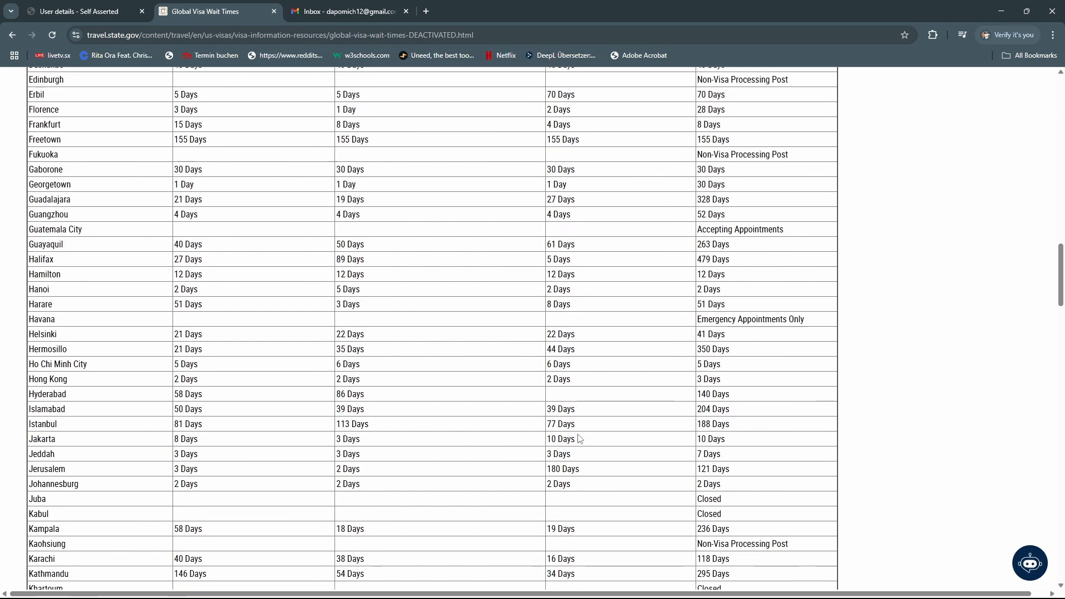
scroll(580, 439, down, 15)
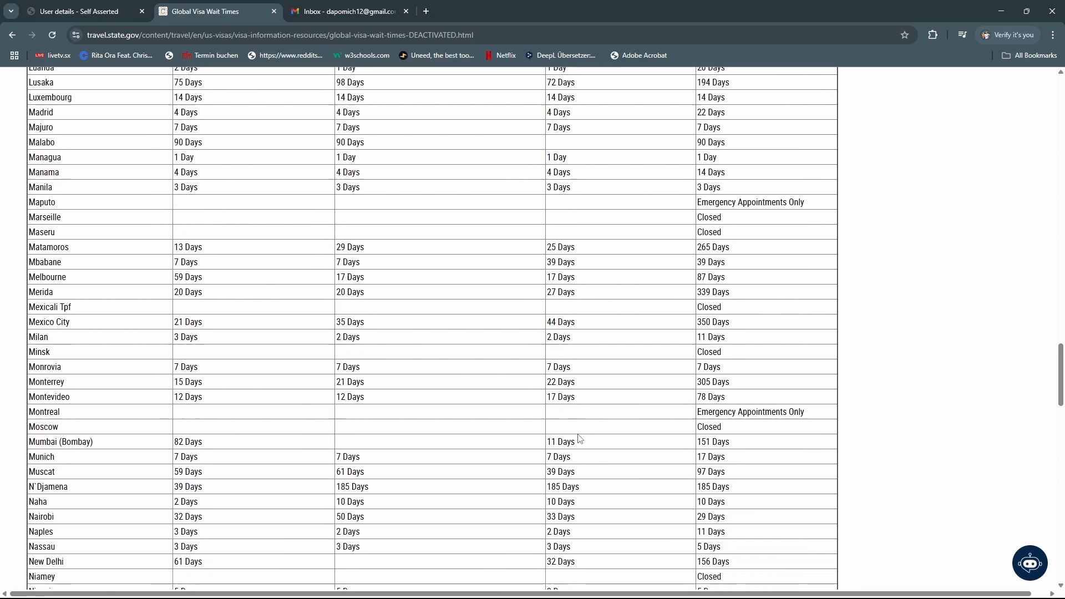
scroll(581, 438, down, 6)
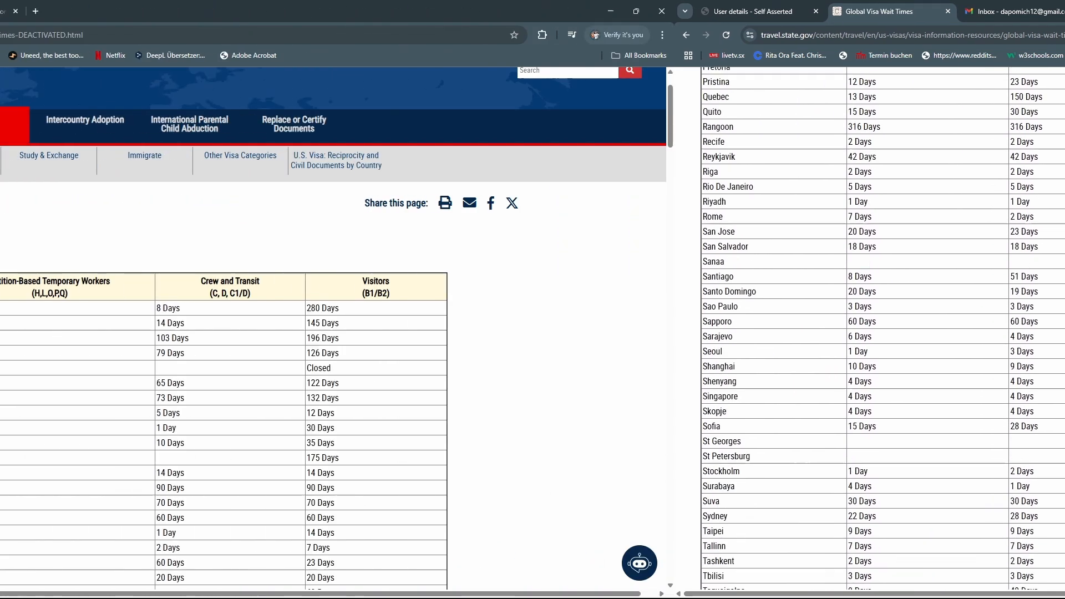
click(76, 11)
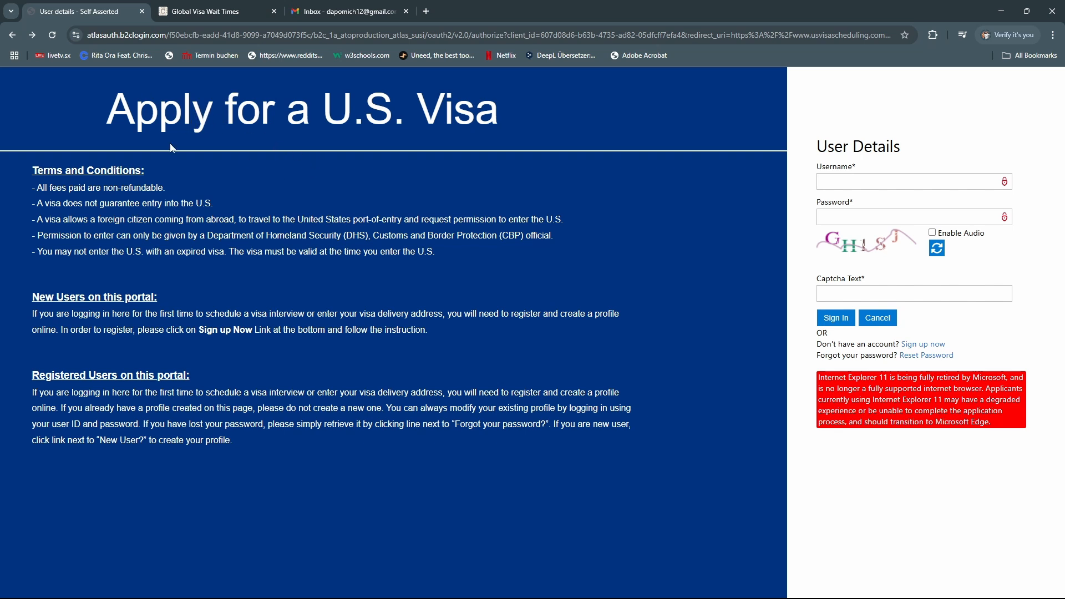
Open the new-account registration form, enter a username and type the new password
click(921, 346)
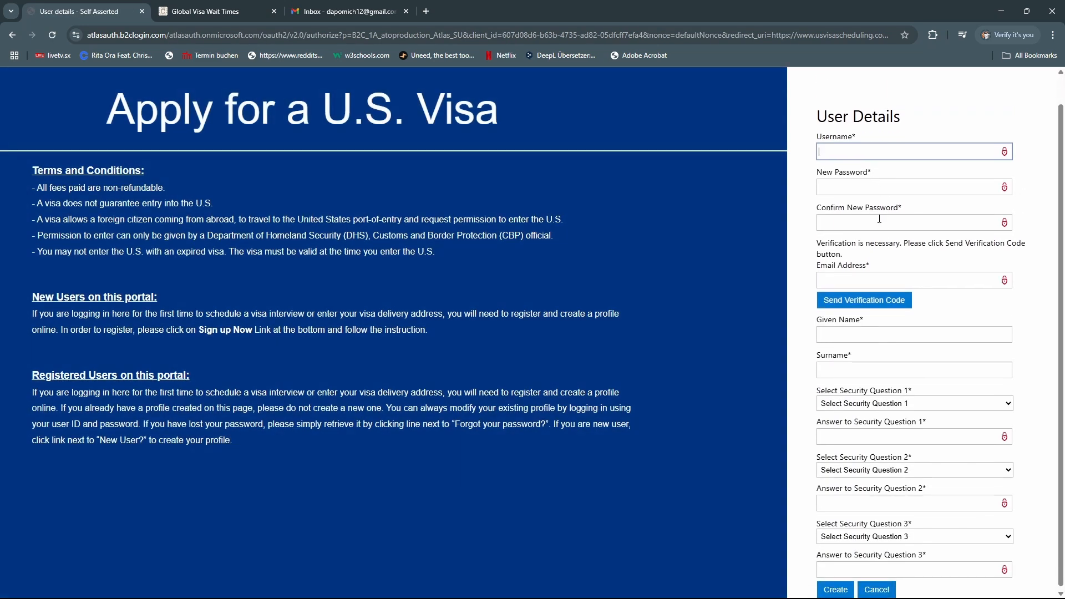
click(869, 153)
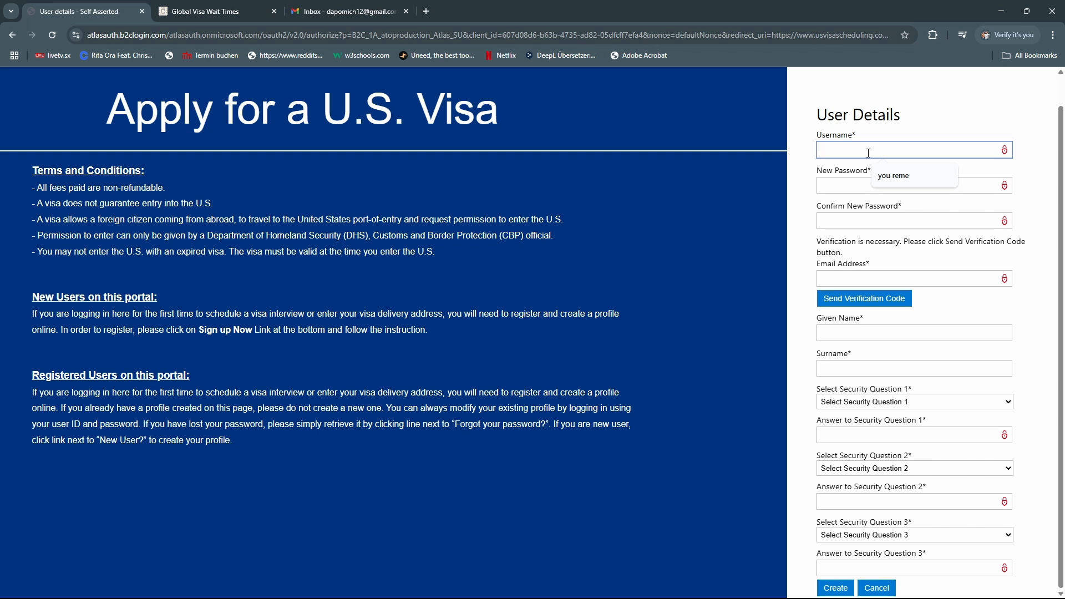
text(dapo1234)
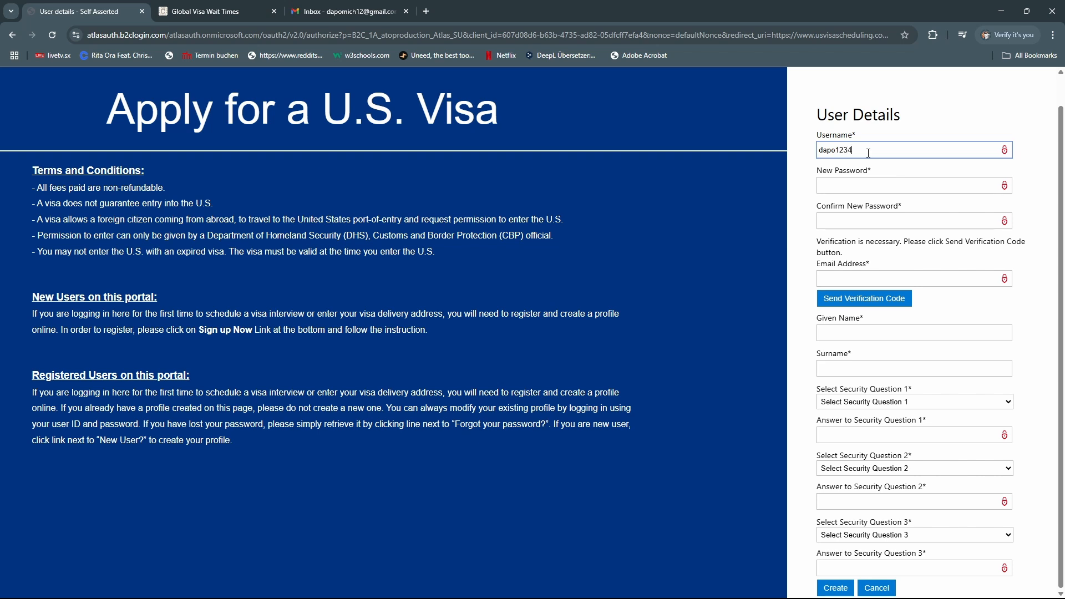
click(856, 185)
key(Caps_Lock)
text(•)
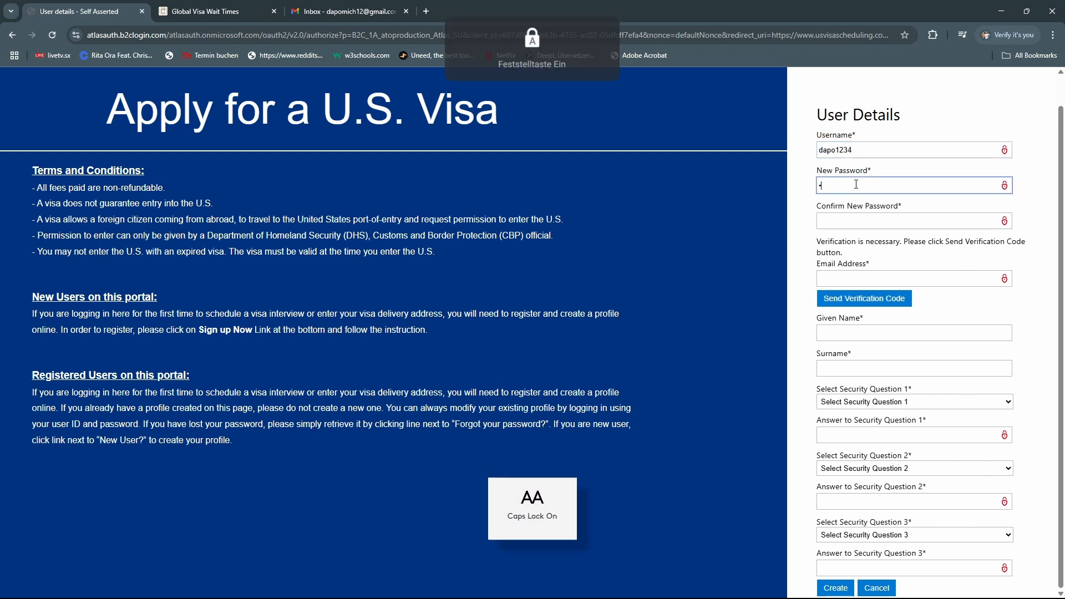
key(Caps_Lock)
text(•••••••••)
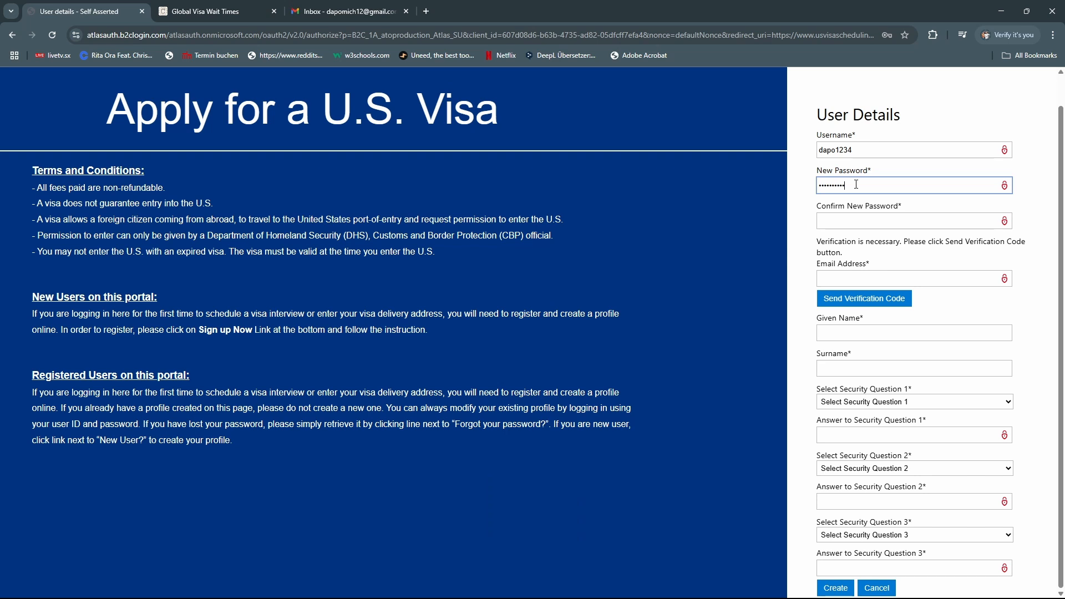
Repeat the password in Confirm Password and finish entering the name fields
key(Tab)
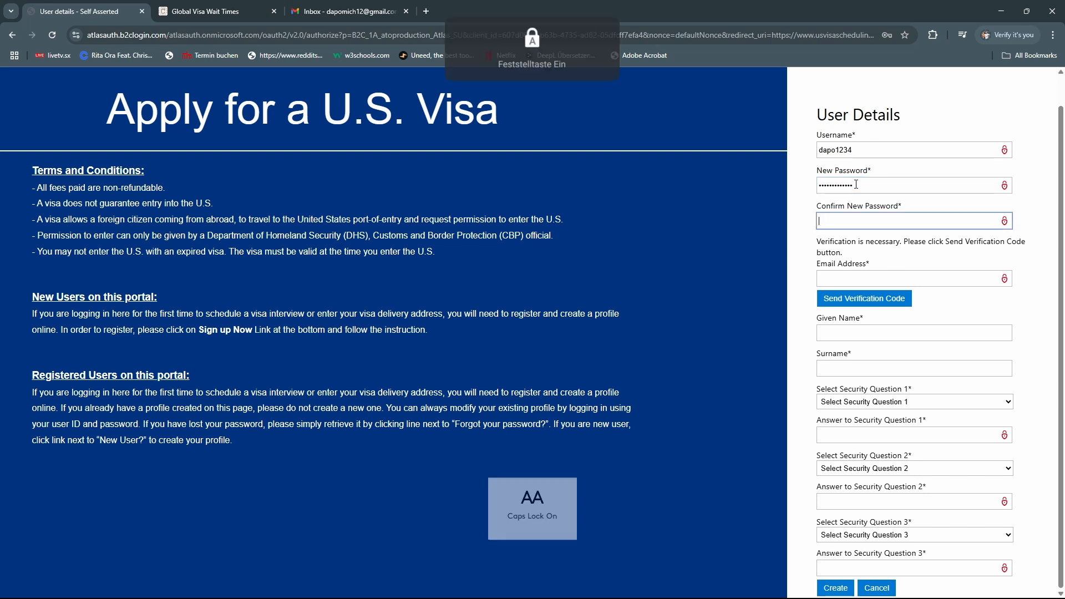
key(Caps_Lock)
text(•)
key(Caps_Lock)
text(•••••••••)
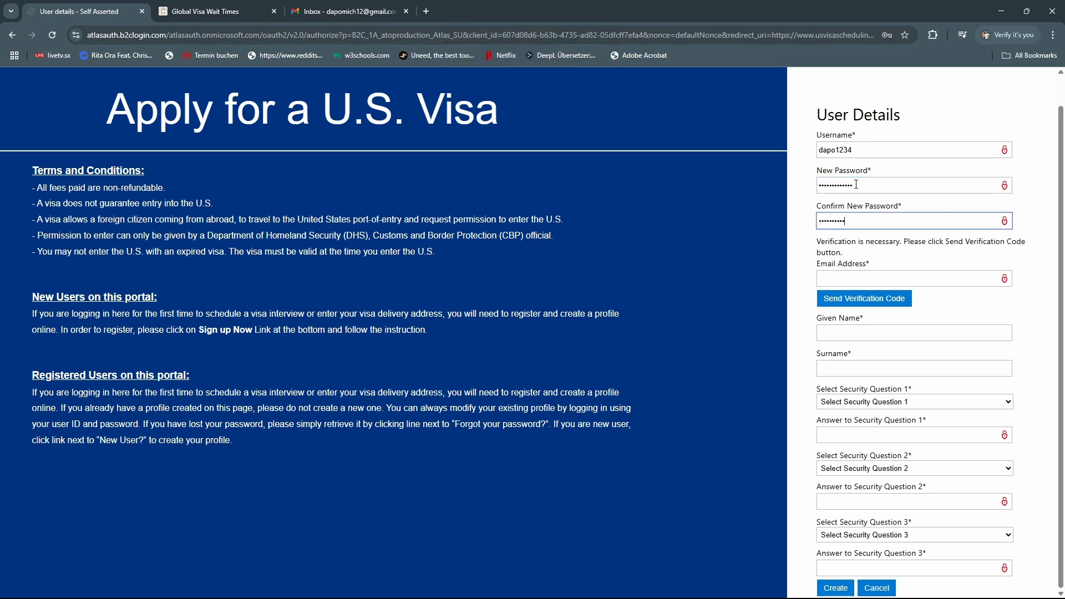
text(•••)
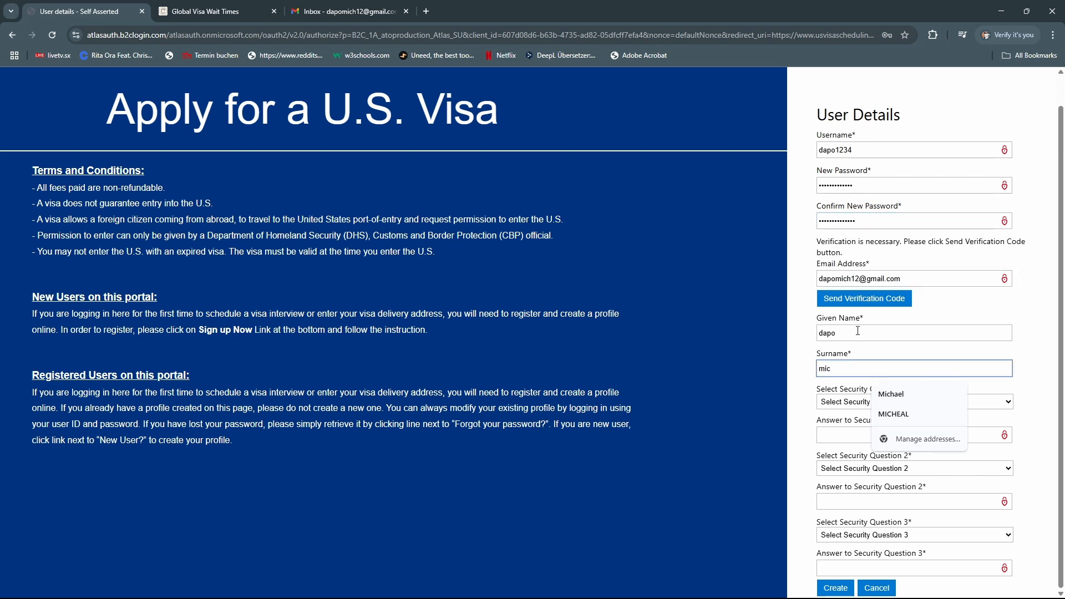
text(hael)
click(1012, 314)
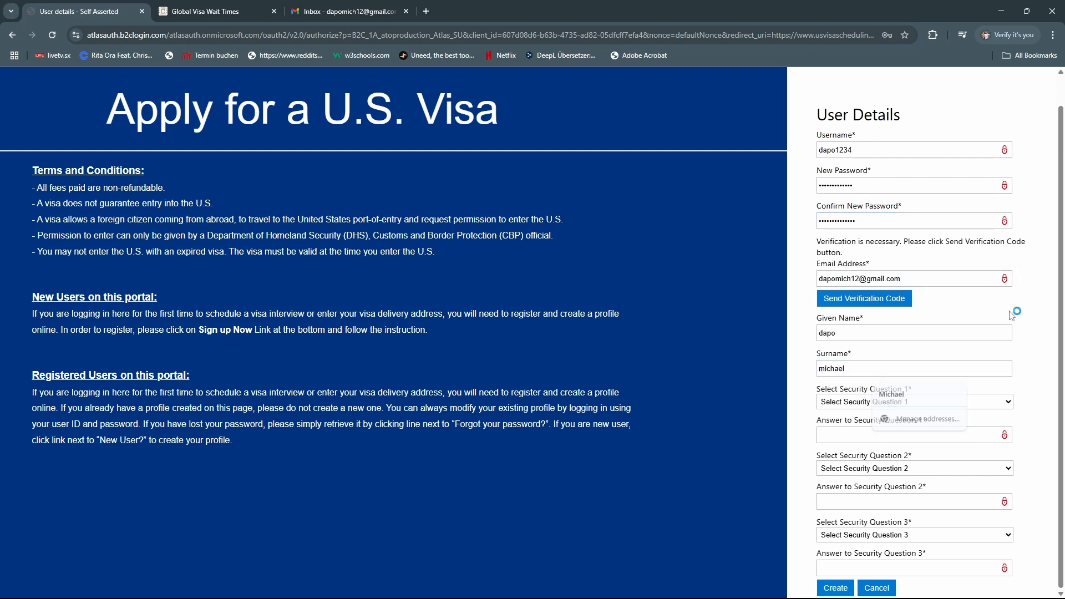
Choose 'What was your first car?' and 'What is your favorite food?' as security questions 1 and 2, entering answers
click(894, 403)
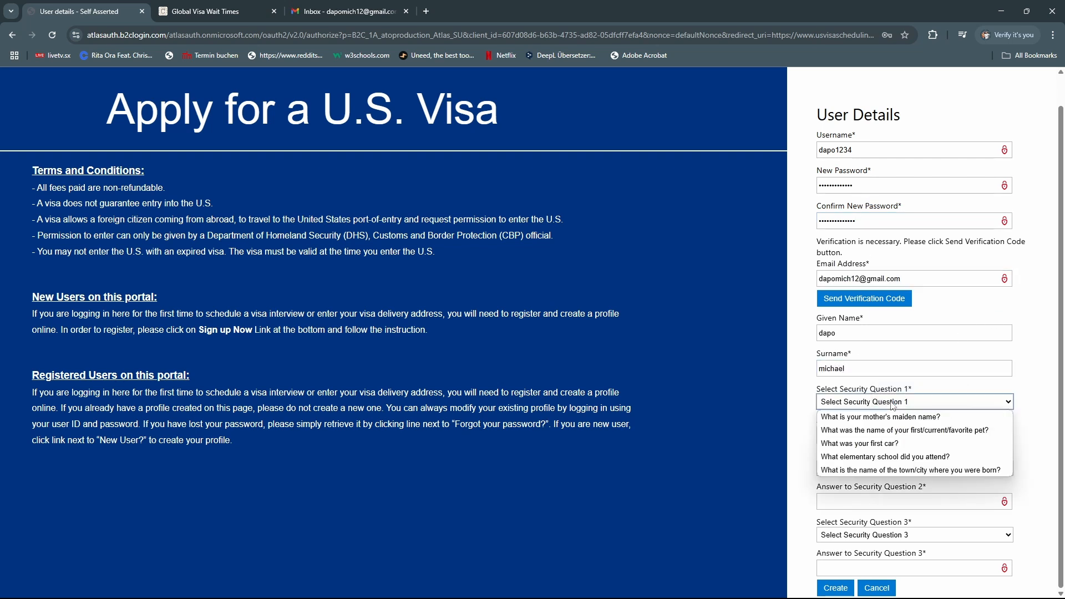
click(895, 444)
click(862, 431)
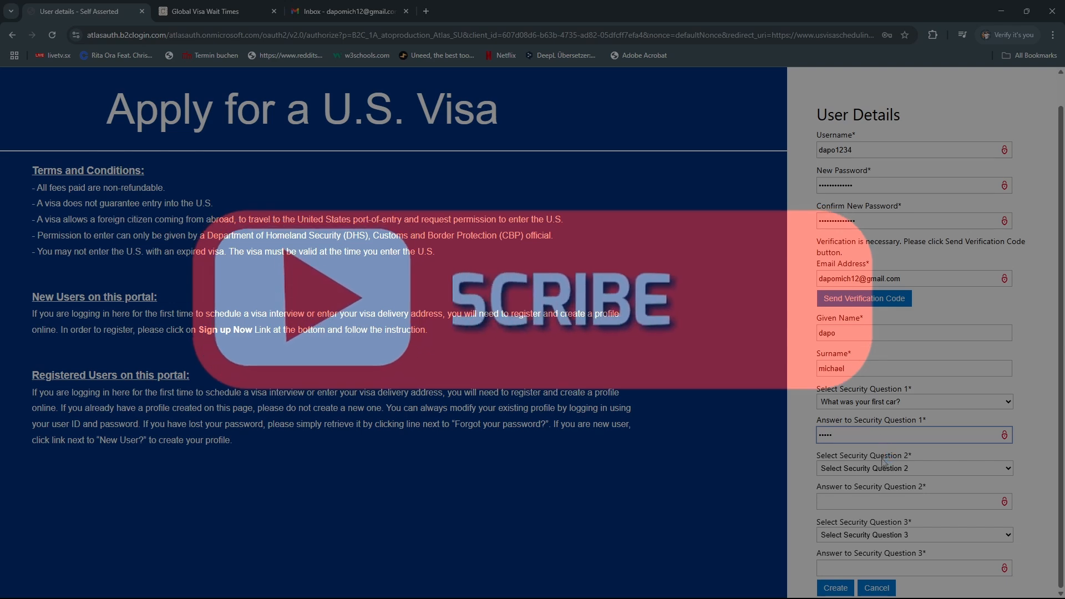
click(886, 469)
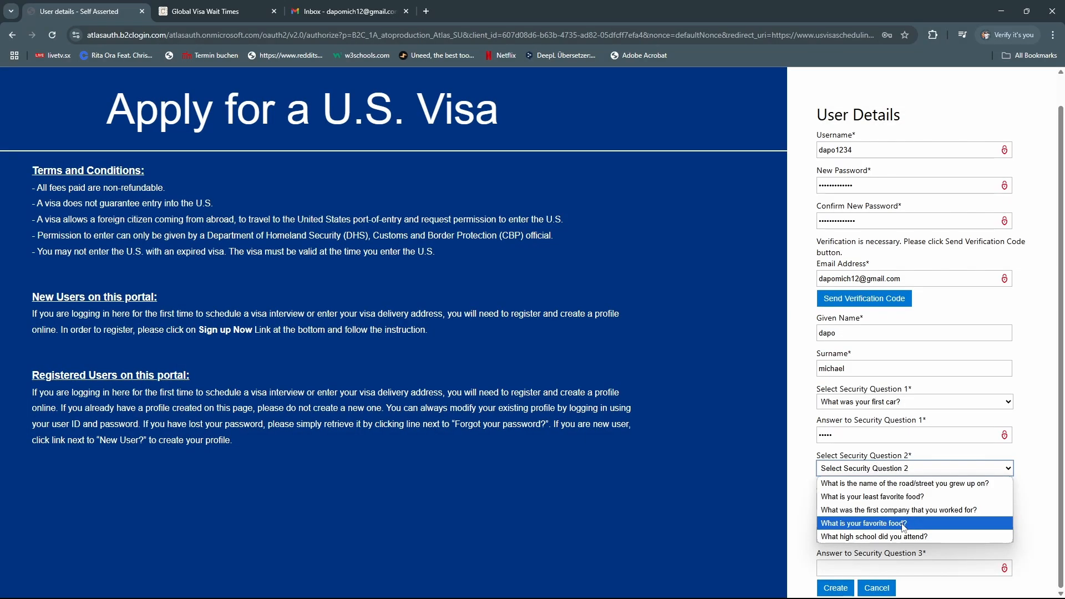
click(888, 523)
click(876, 492)
text(•••)
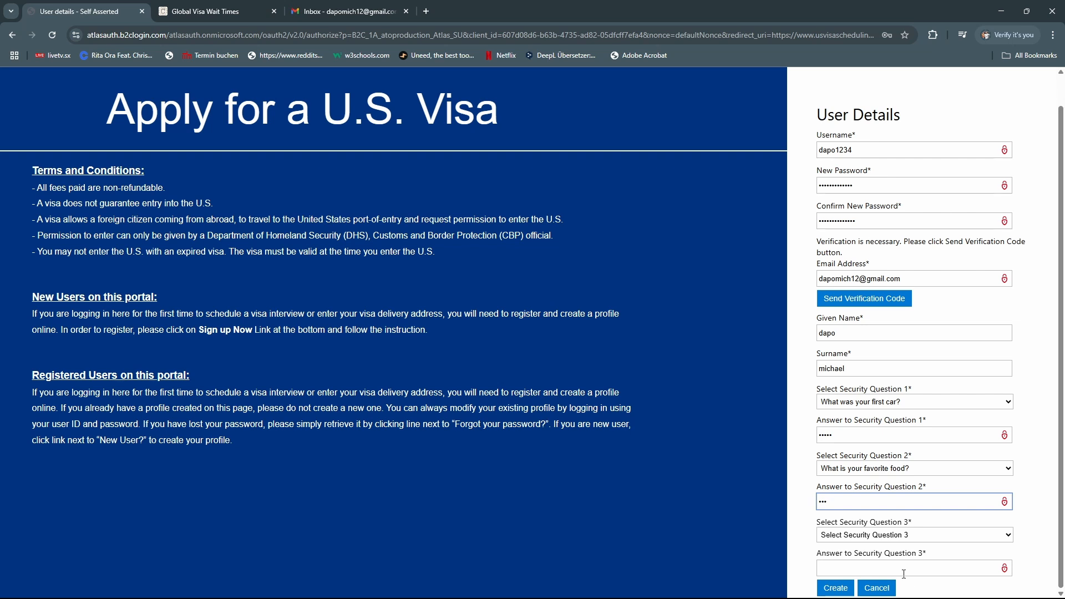
Pick the third security question and switch to Notepad holding the saved username
click(930, 536)
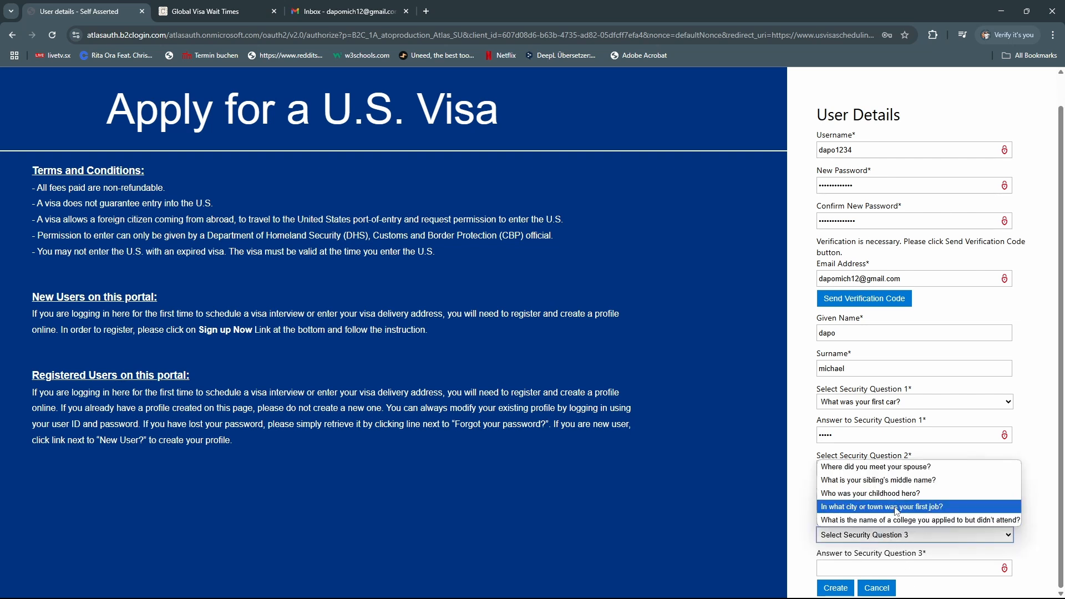
click(903, 472)
click(920, 568)
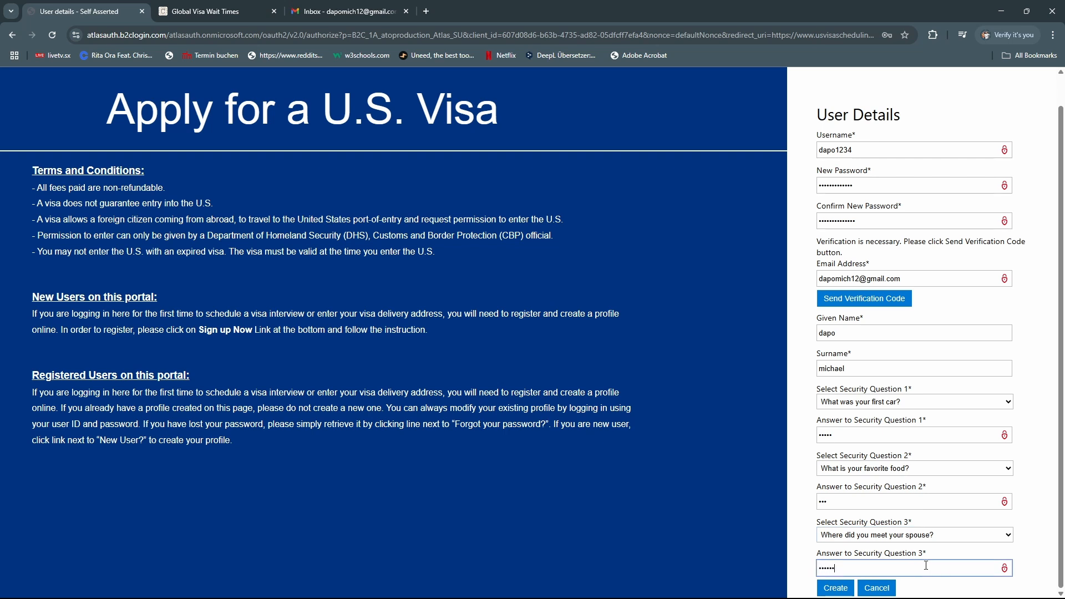
key(alt+Tab)
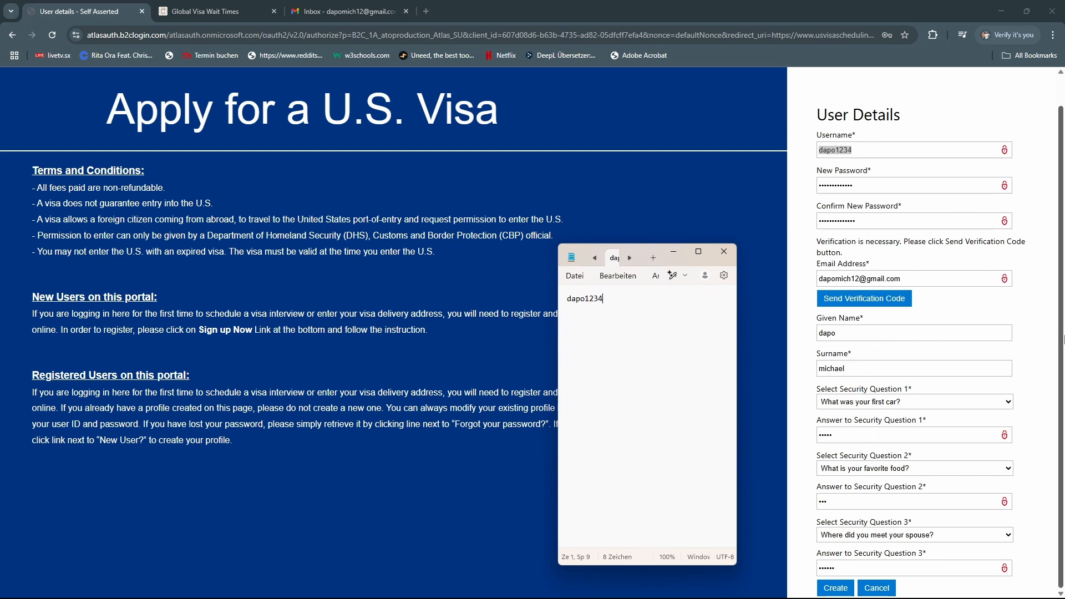
Clear and retype the mismatched Confirm New Password entry, then resubmit the form
click(835, 588)
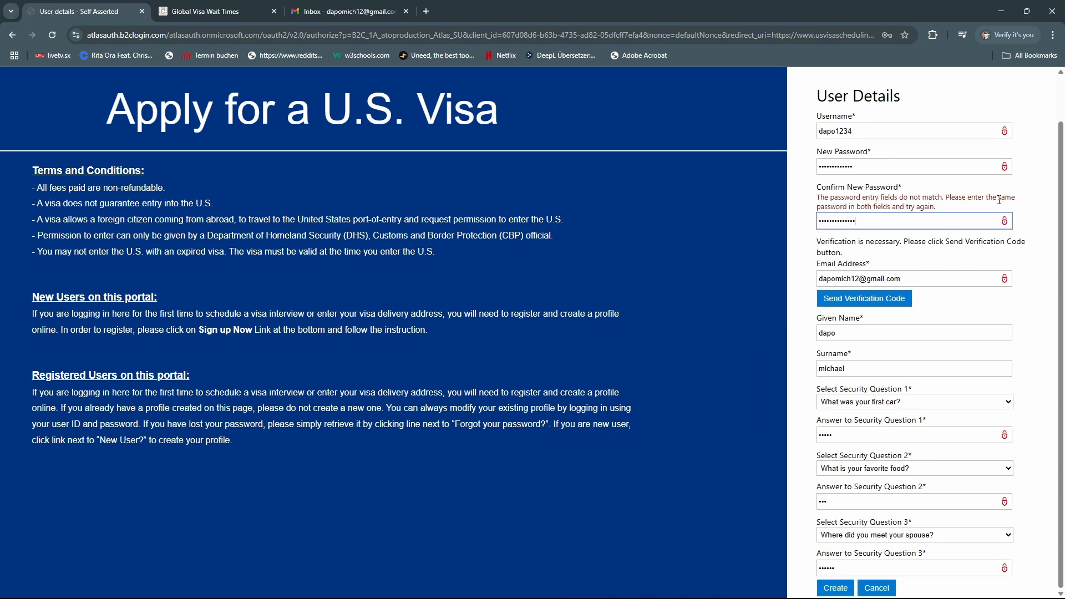
key(ctrl+a)
key(BackSpace)
key(Caps_Lock)
text(•)
key(Caps_Lock)
text(•••••••••)
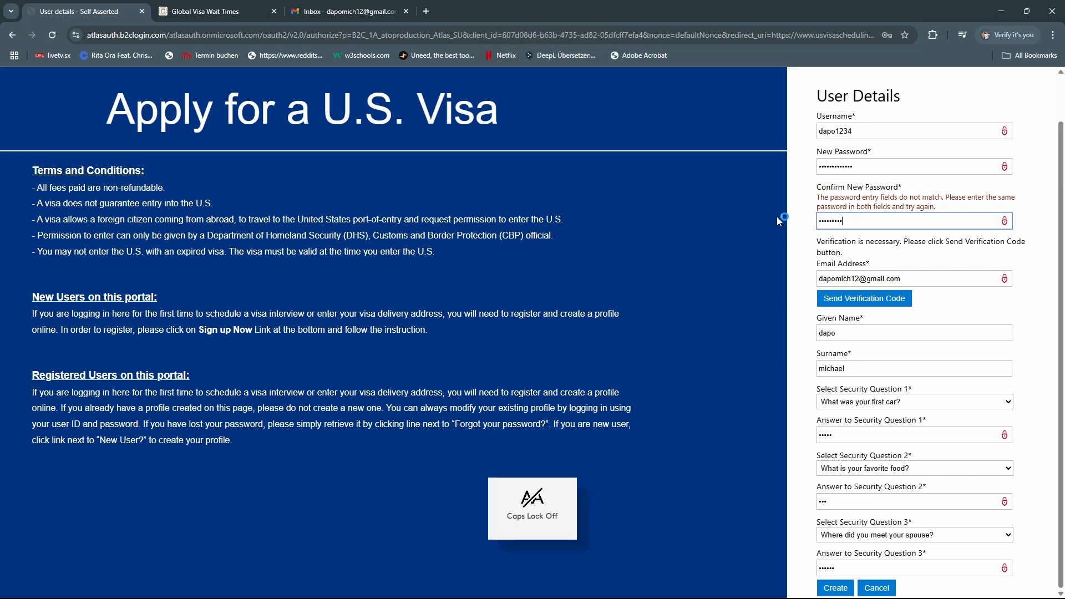
text(•••)
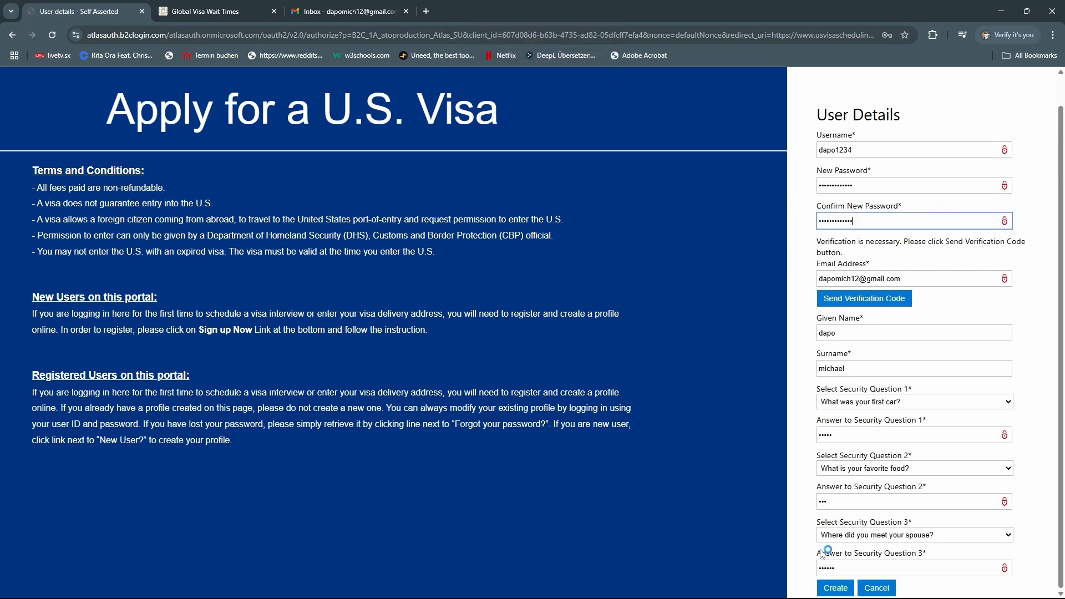
click(835, 588)
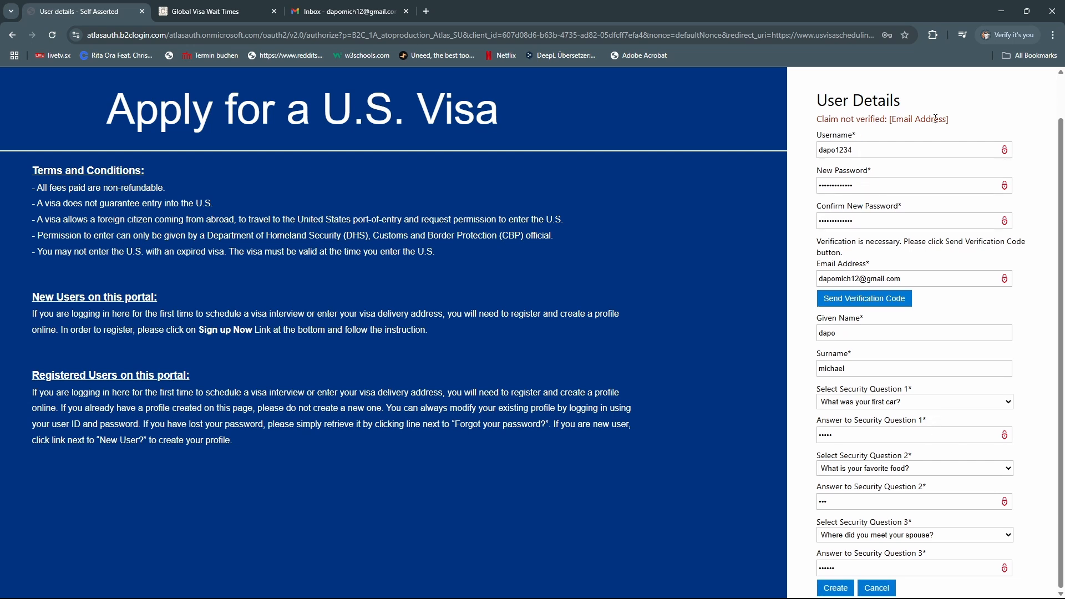
Verify the e-mail with the code copied from the Gmail message and create the account
click(830, 299)
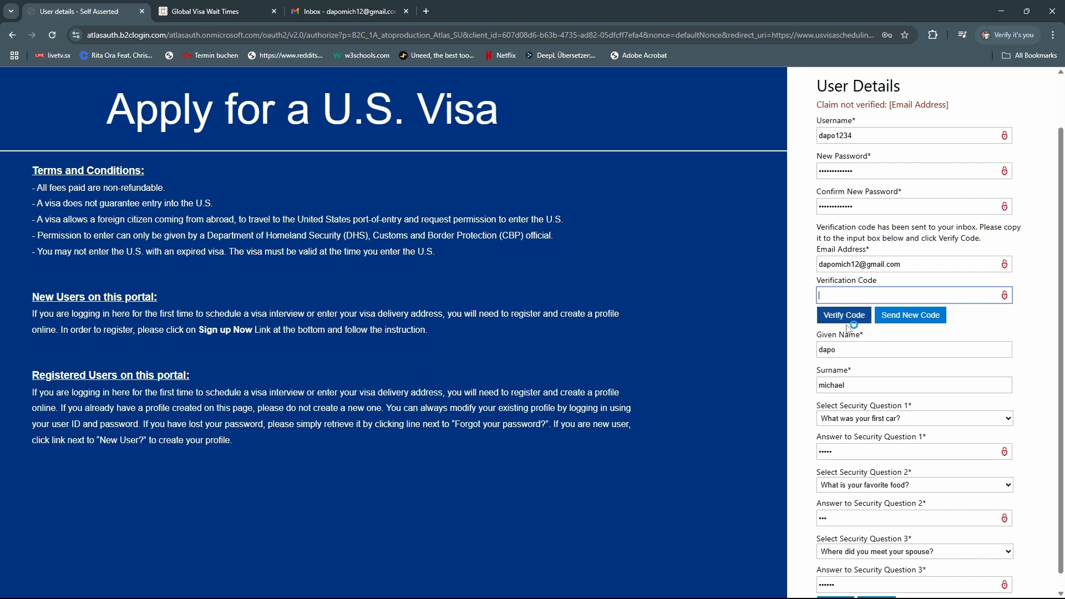
click(372, 12)
drag(512, 270, 479, 266)
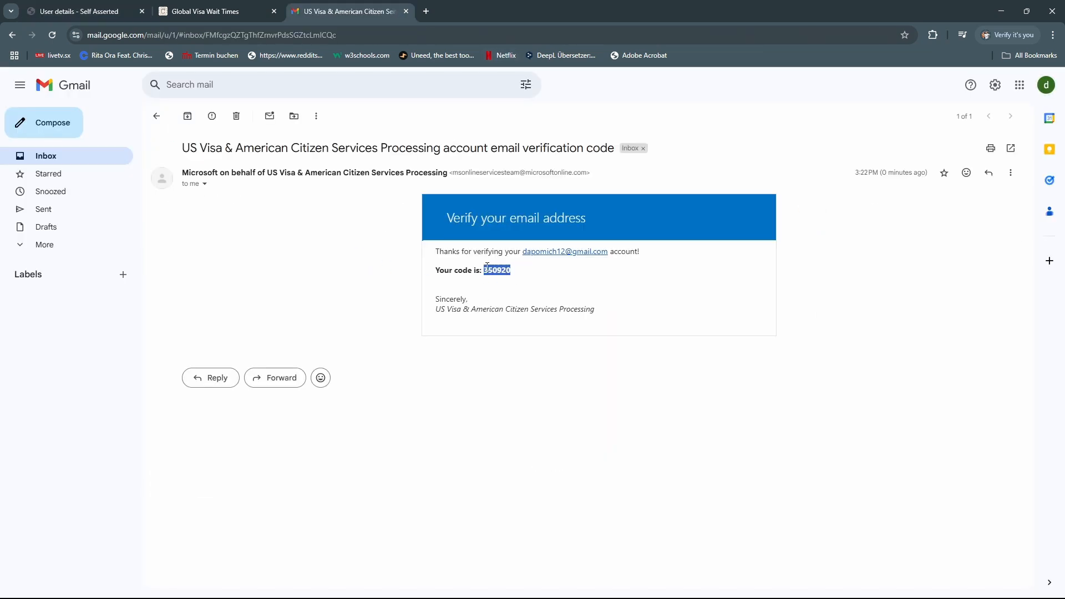
click(228, 12)
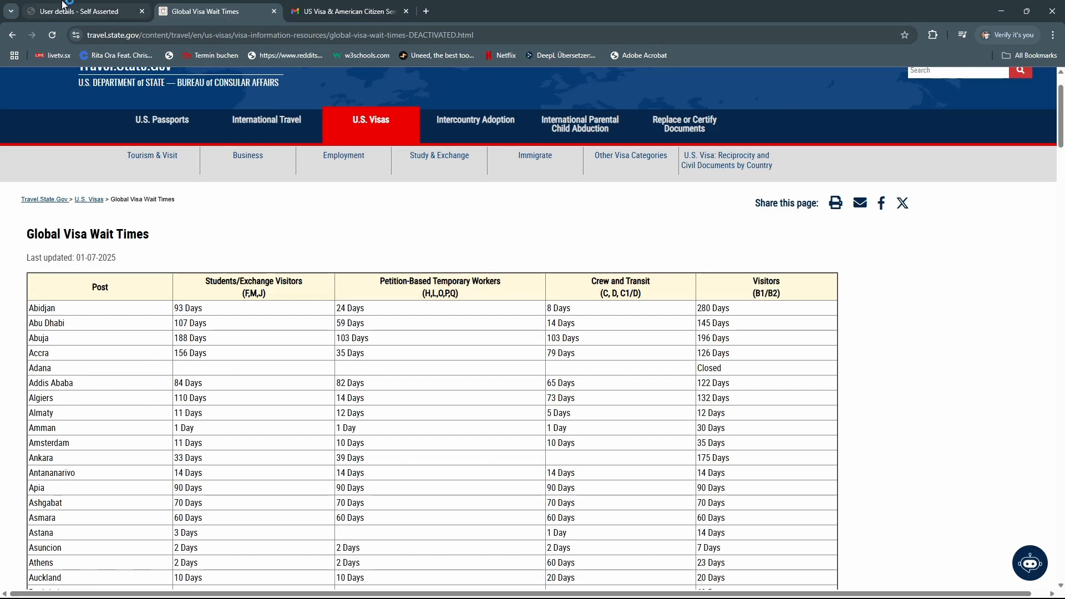
click(83, 11)
key(ctrl+v)
click(855, 322)
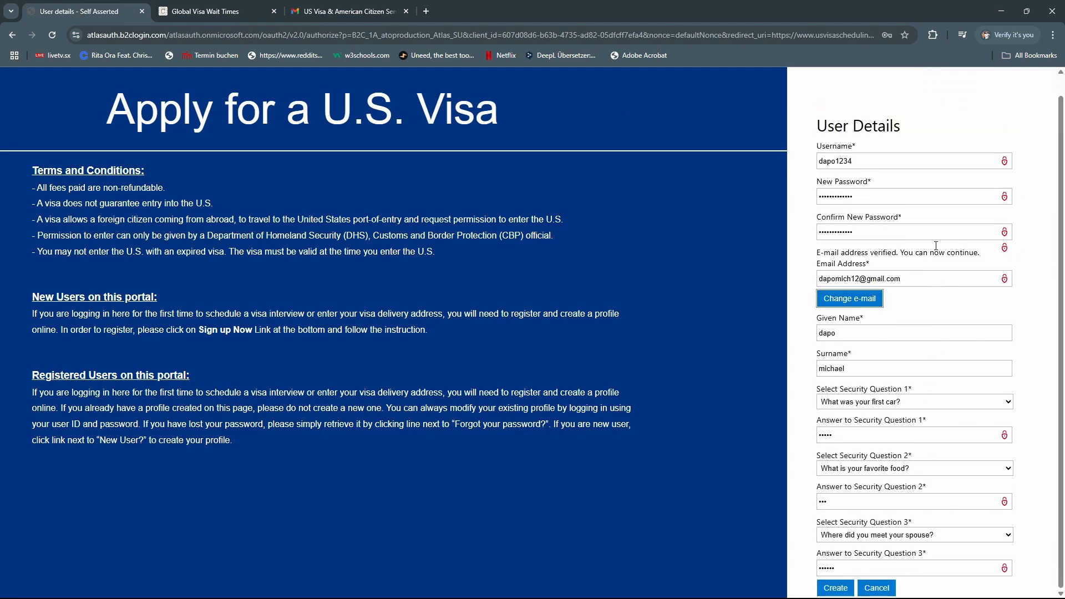
click(835, 587)
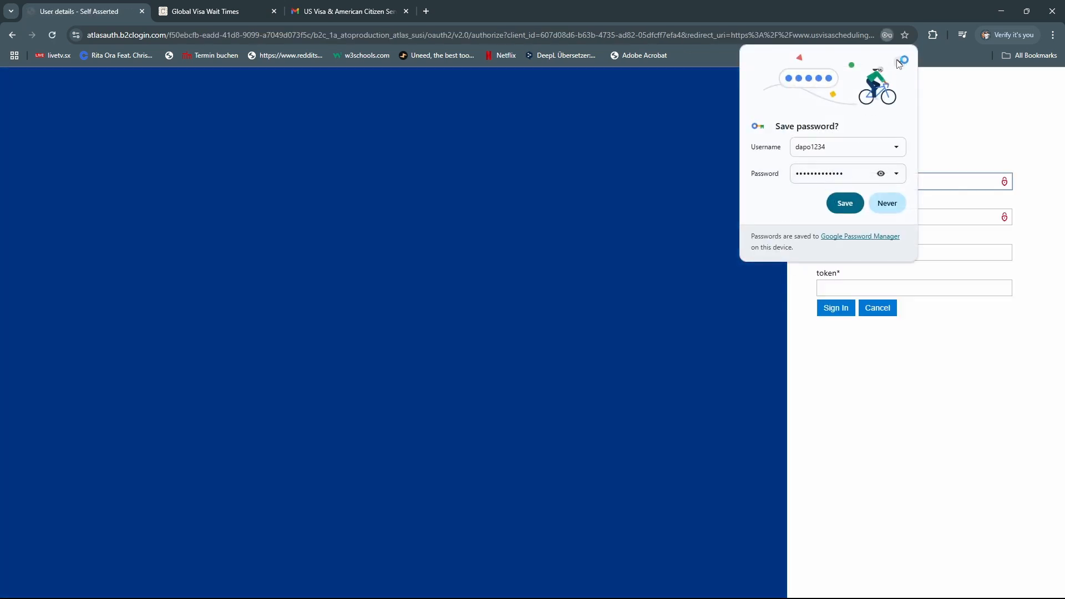
Attempt sign-in with the saved username and password, then cancel to reload the form
click(900, 61)
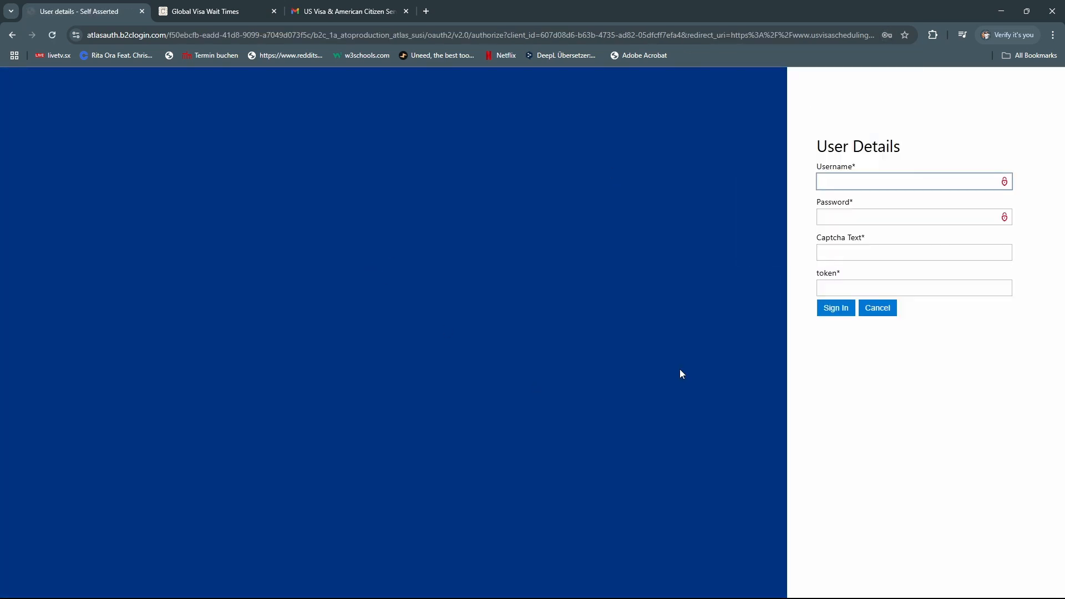
click(838, 182)
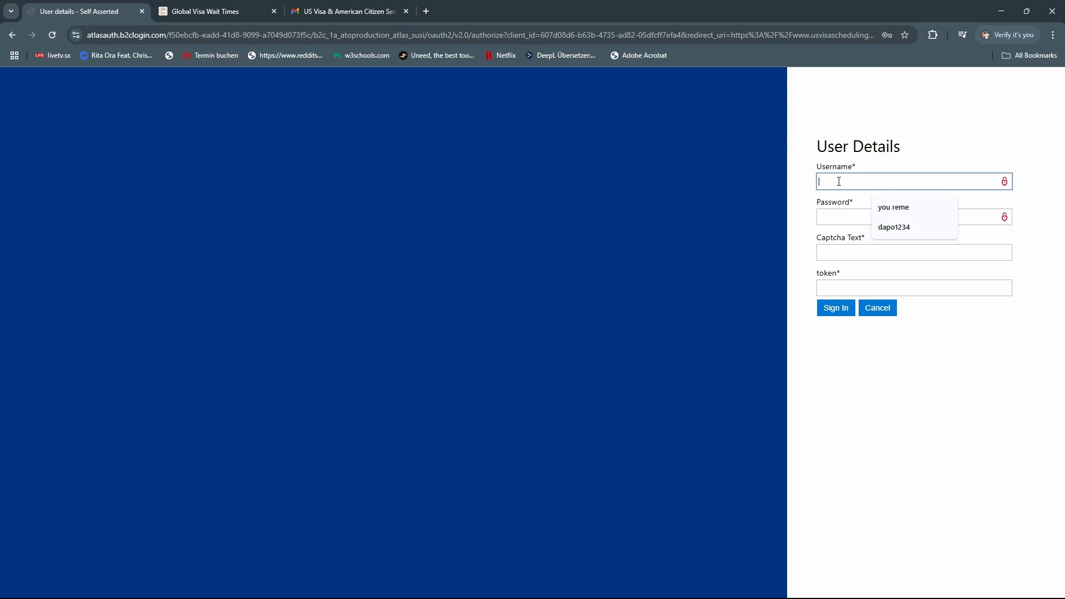
click(890, 227)
click(852, 220)
key(Caps_Lock)
text(••••••••••)
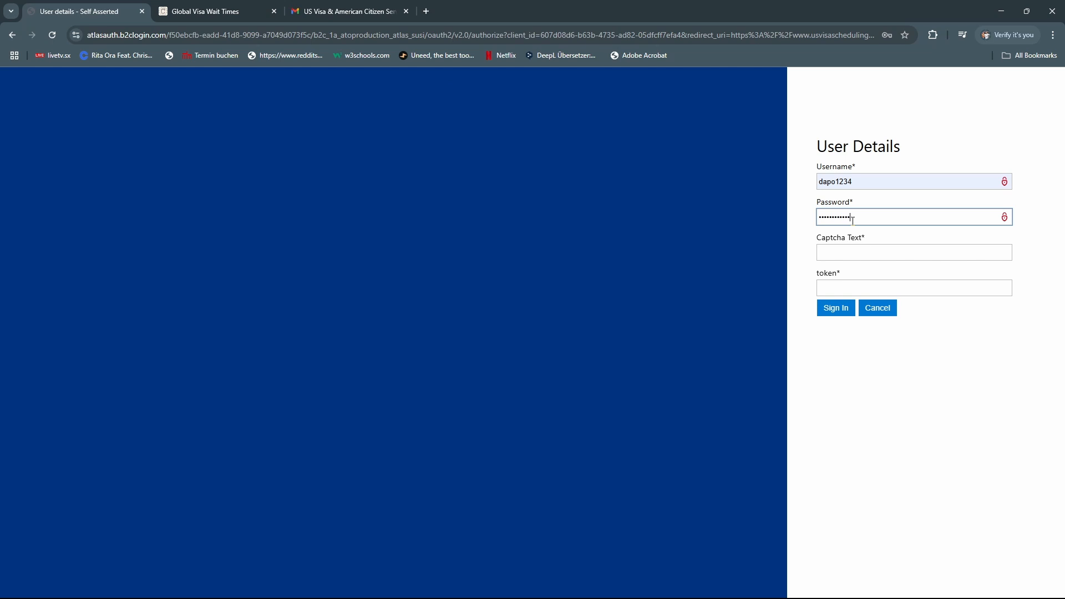
click(838, 303)
click(866, 252)
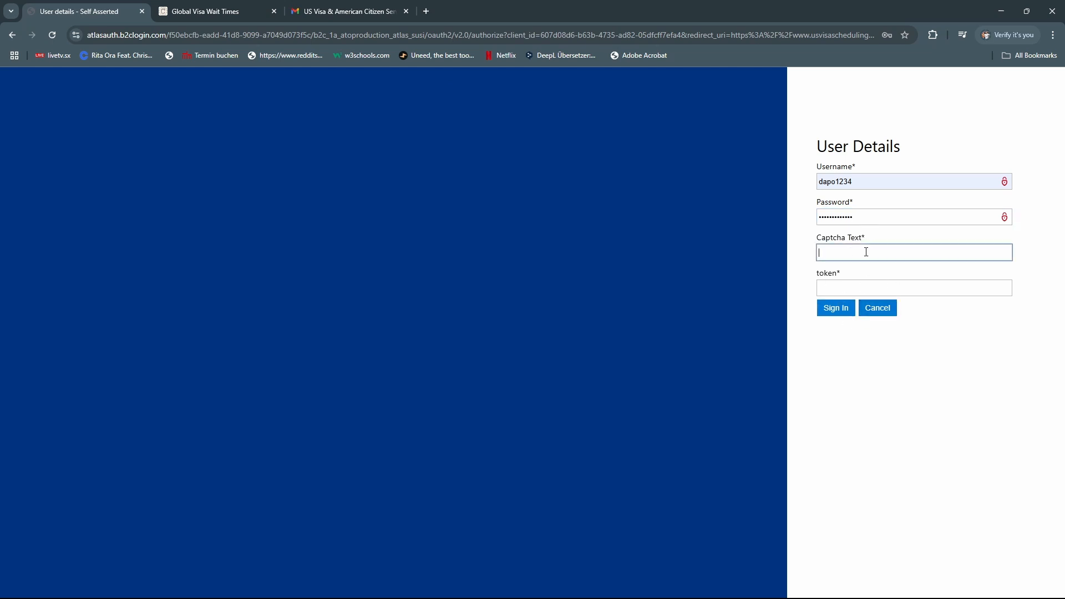
click(856, 289)
click(874, 311)
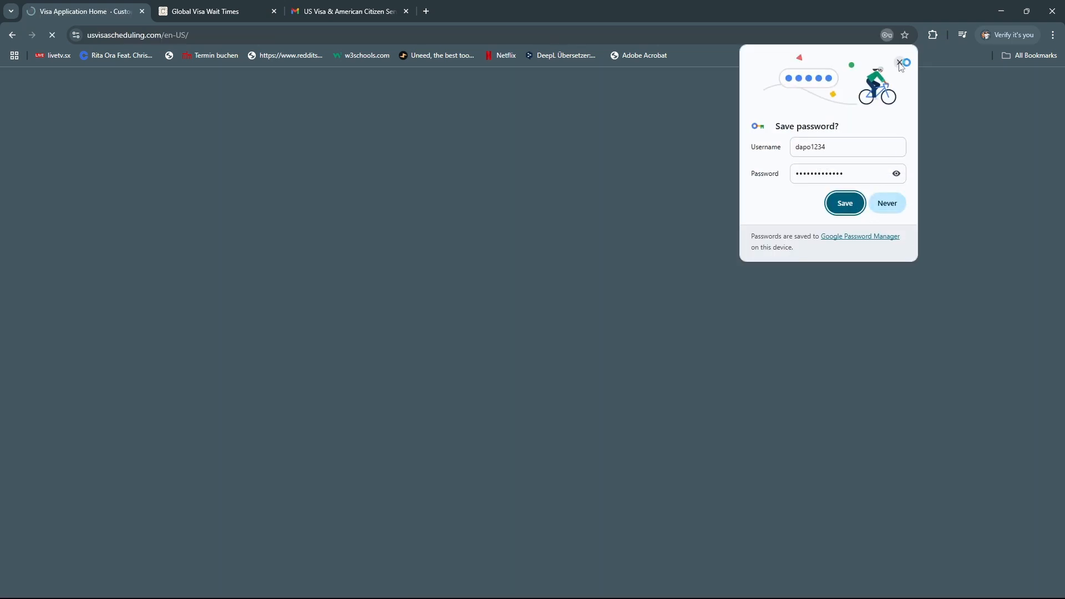
Refill the sign-in form with the saved username and the account password
click(900, 63)
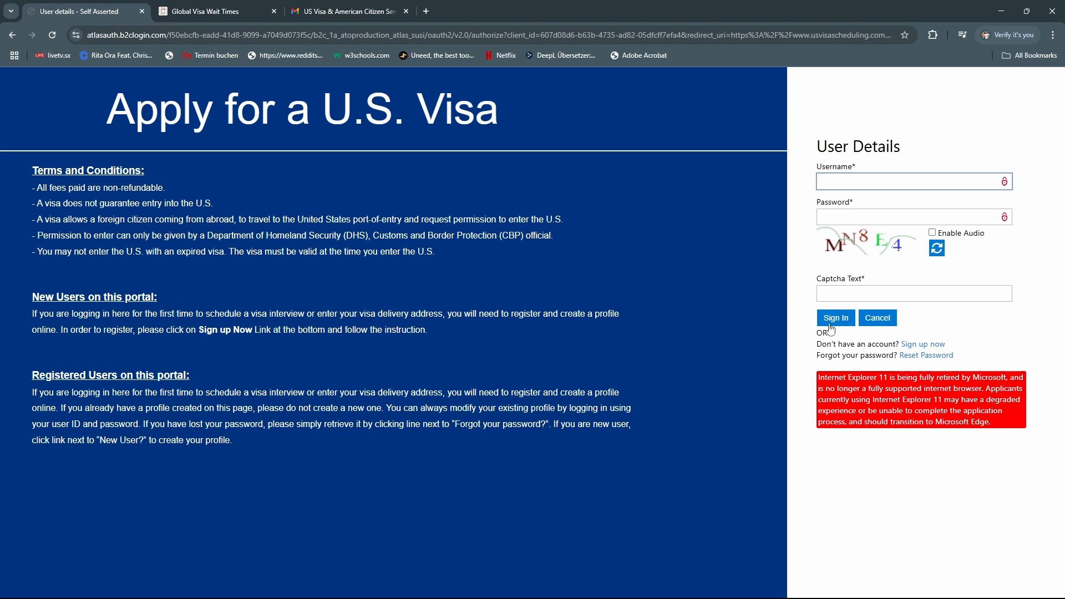
click(823, 178)
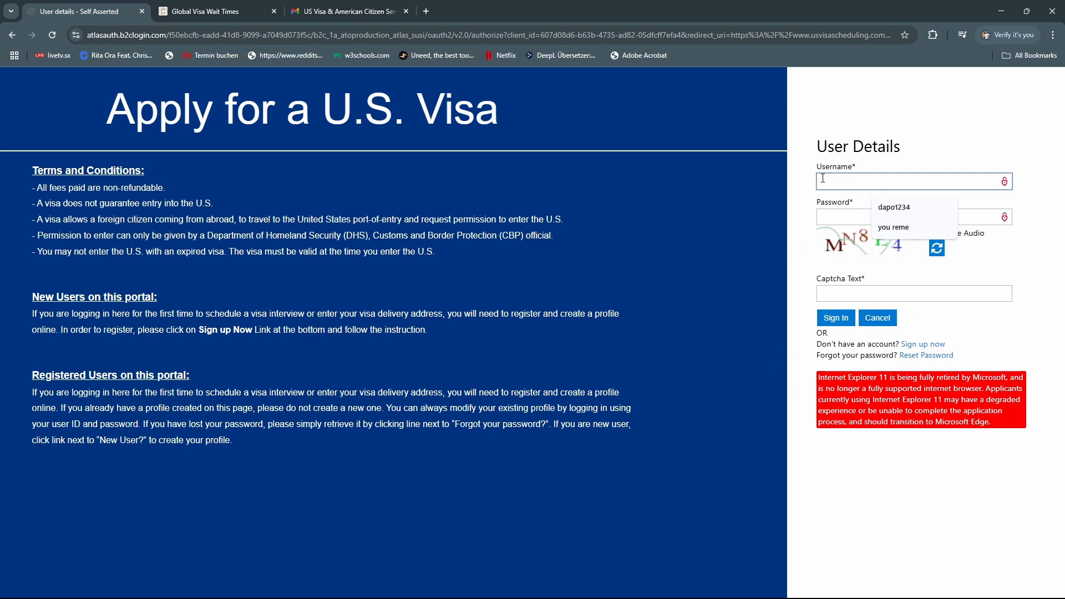
click(894, 207)
click(852, 218)
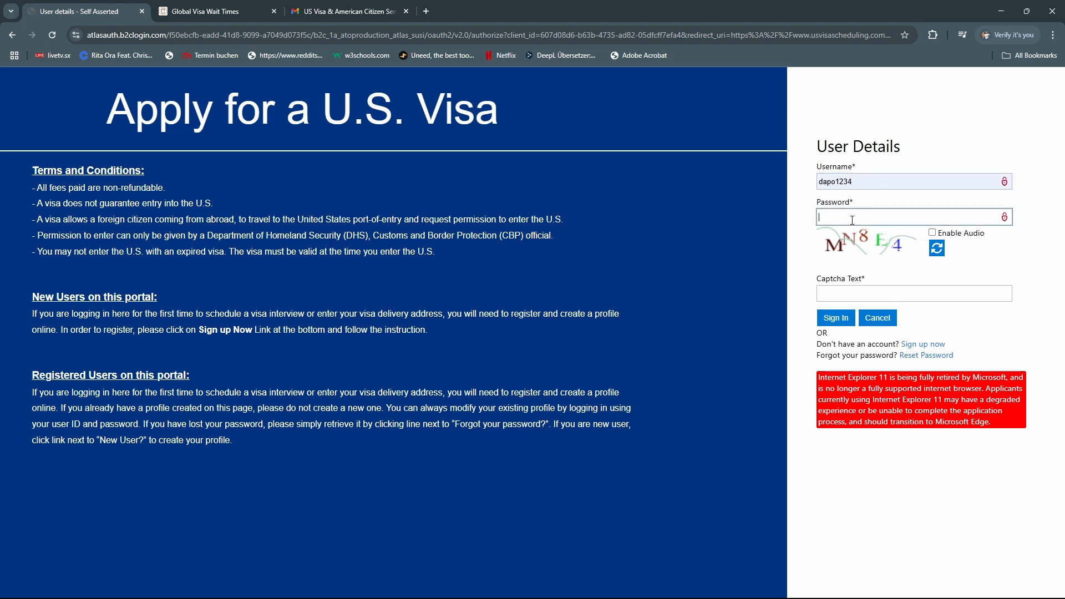
key(Caps_Lock)
text(•)
key(Caps_Lock)
text(••••••••)
Type the captcha image's characters in capitals into the captcha field
click(871, 290)
key(Caps_Lock)
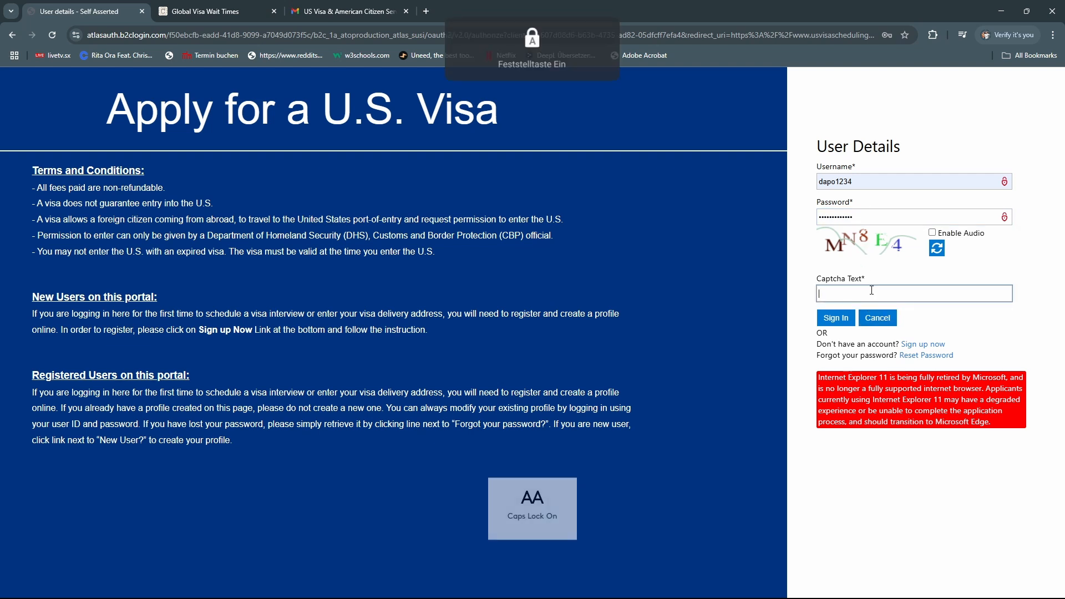
text(MN)
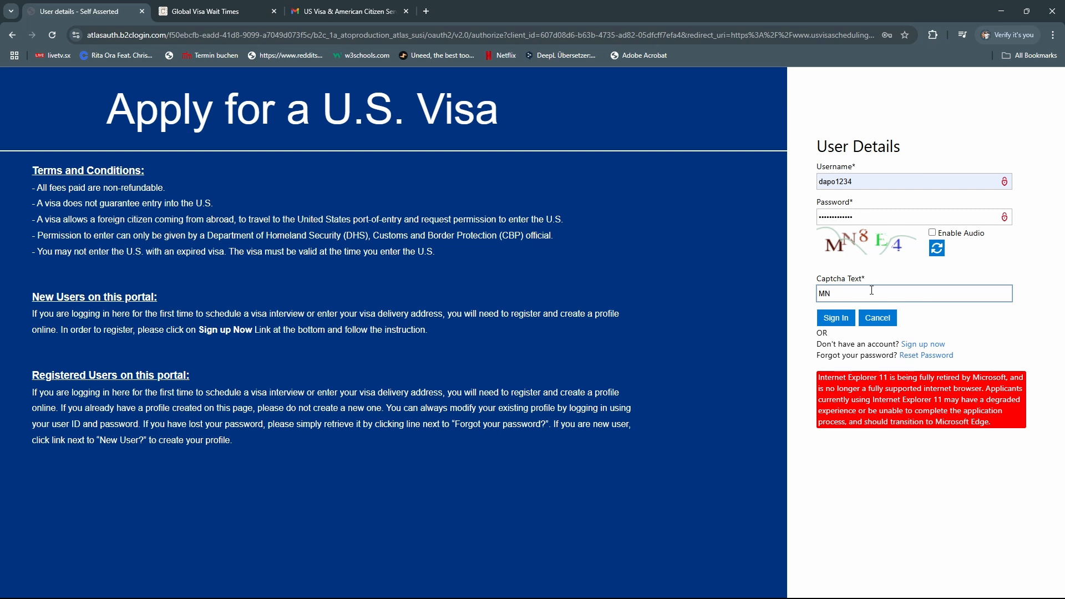
text(E4)
Sign in and submit answers to the first-car and favourite-food security questions
click(843, 321)
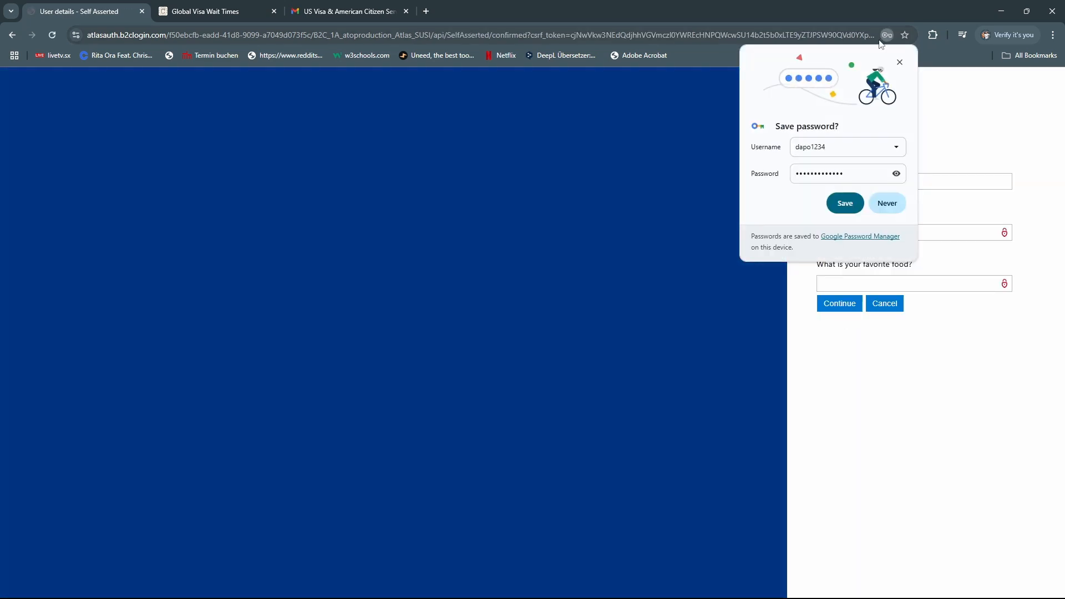
click(900, 63)
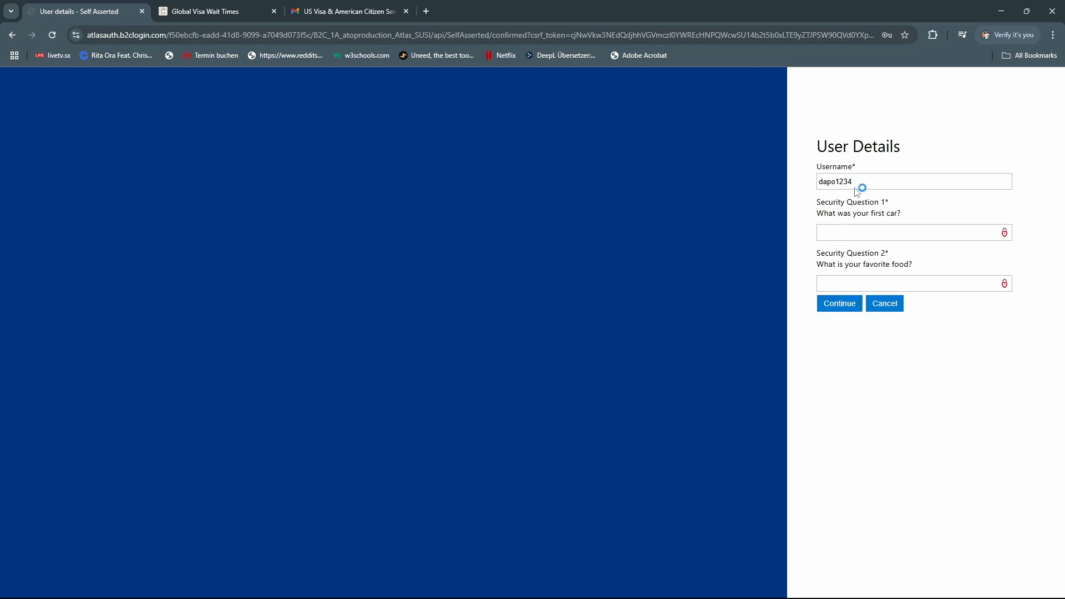
click(874, 228)
text(••)
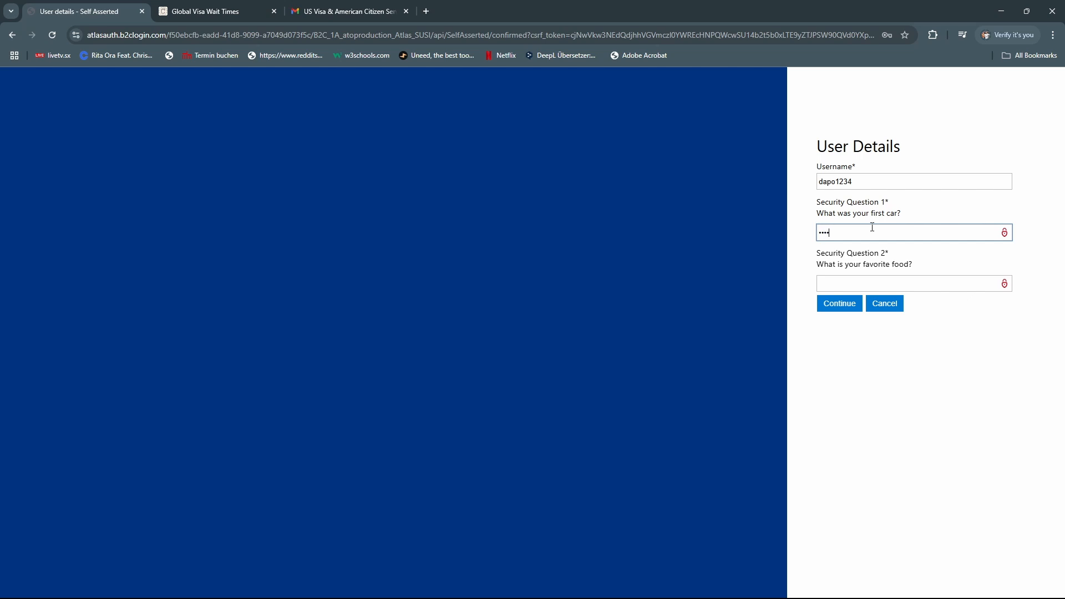
click(851, 283)
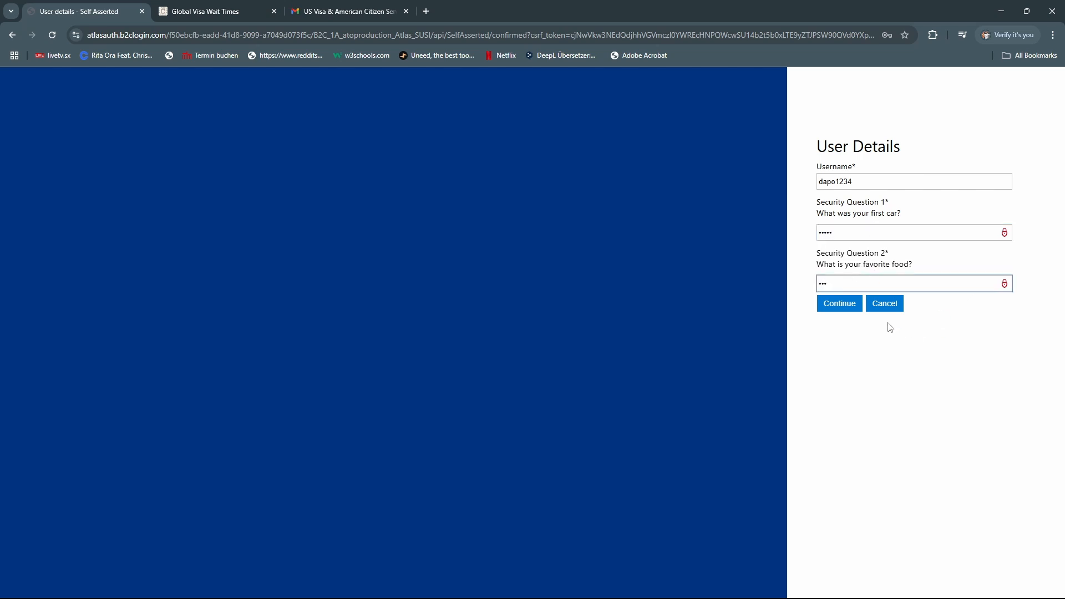
click(837, 304)
Replace the rejected first-car answer and resubmit the security answers
drag(845, 261, 796, 257)
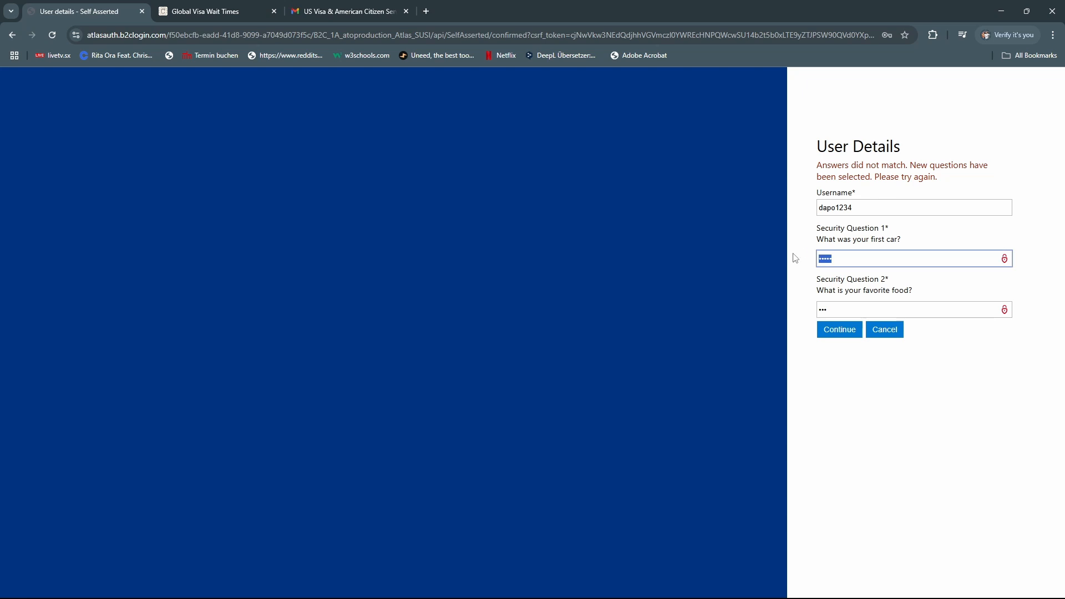
key(BackSpace)
key(Caps_Lock)
text(••••)
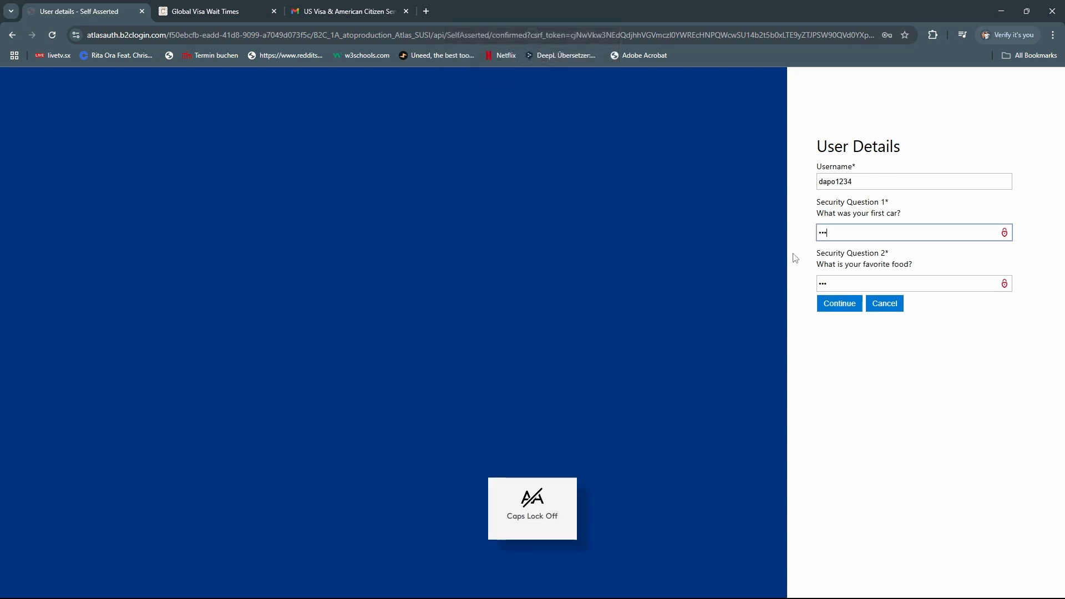
key(Return)
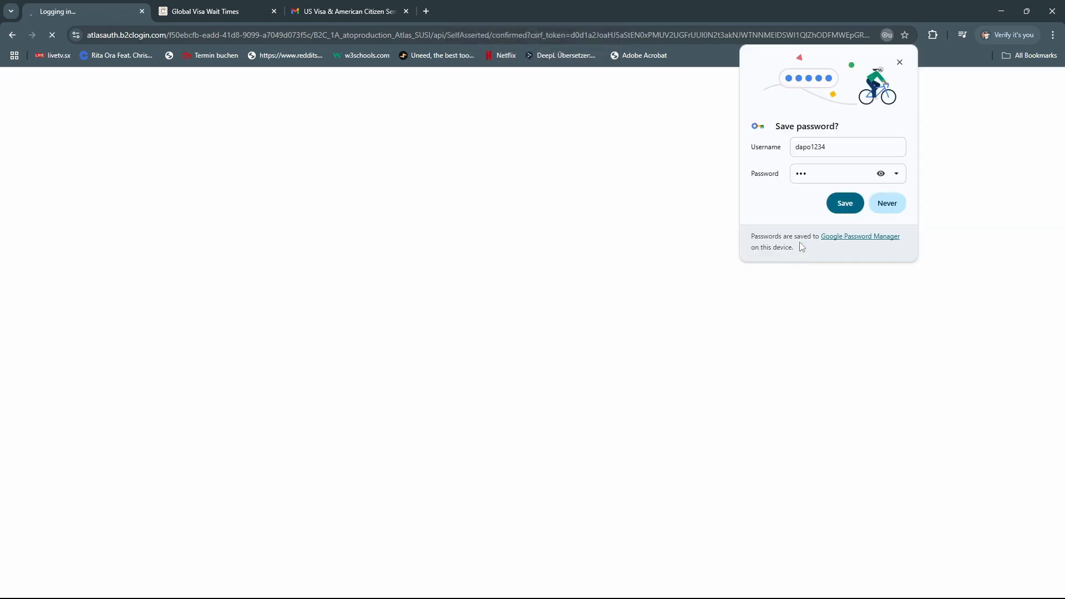
Accept the system use and privacy policy and continue past the terms page
click(900, 62)
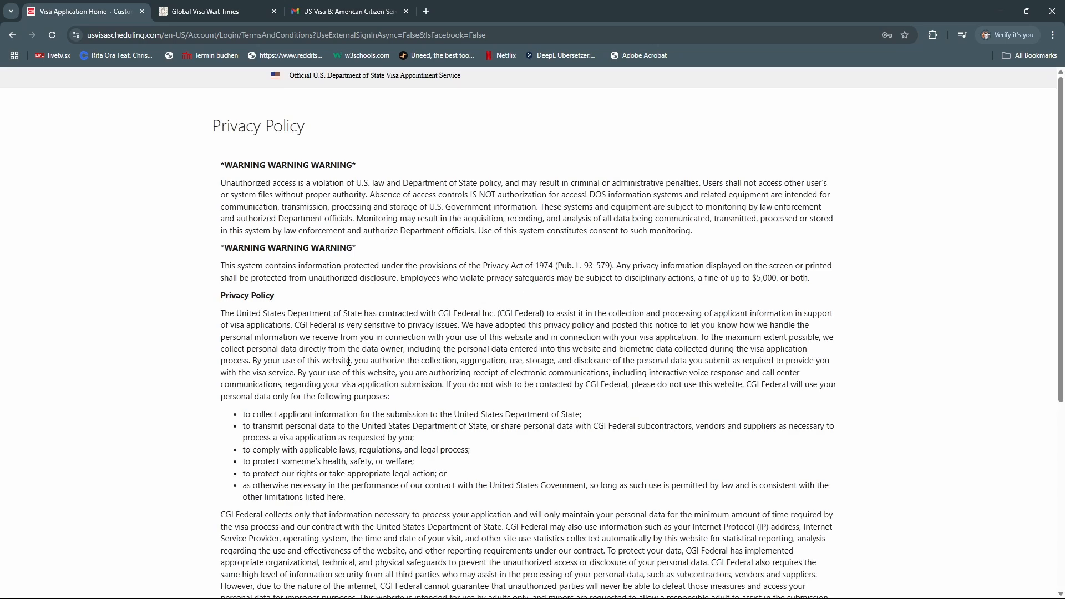
scroll(355, 365, down, 10)
click(223, 369)
scroll(430, 282, up, 4)
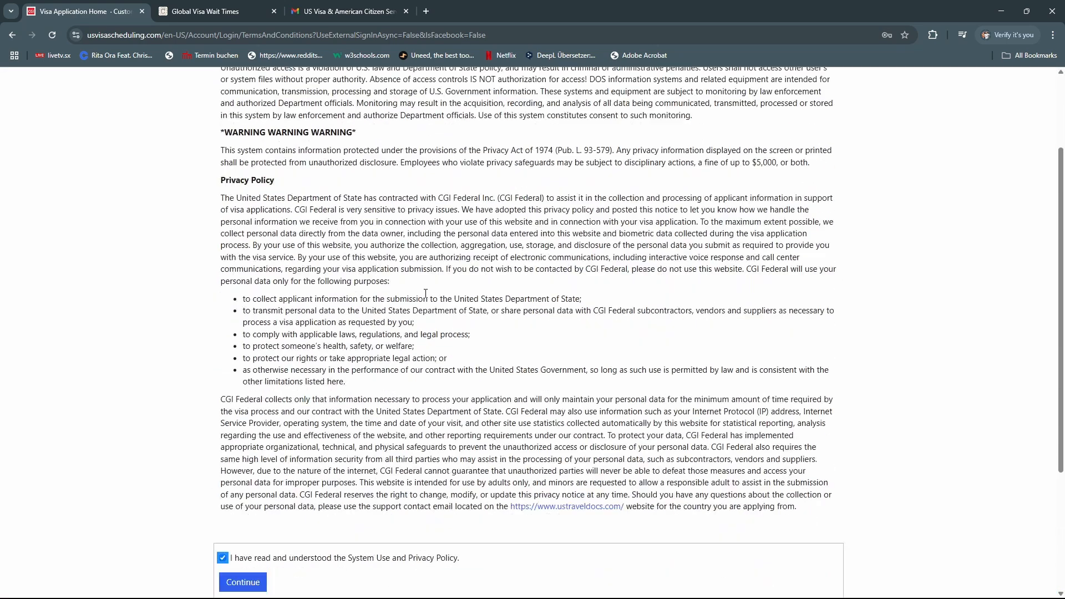
scroll(430, 282, up, 4)
scroll(430, 282, down, 10)
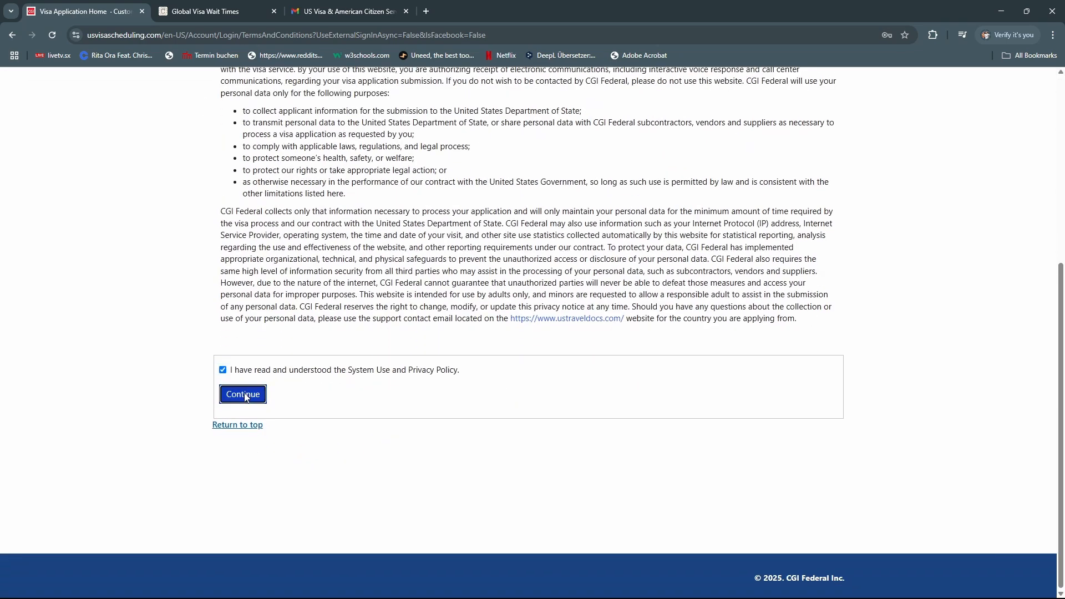
click(243, 394)
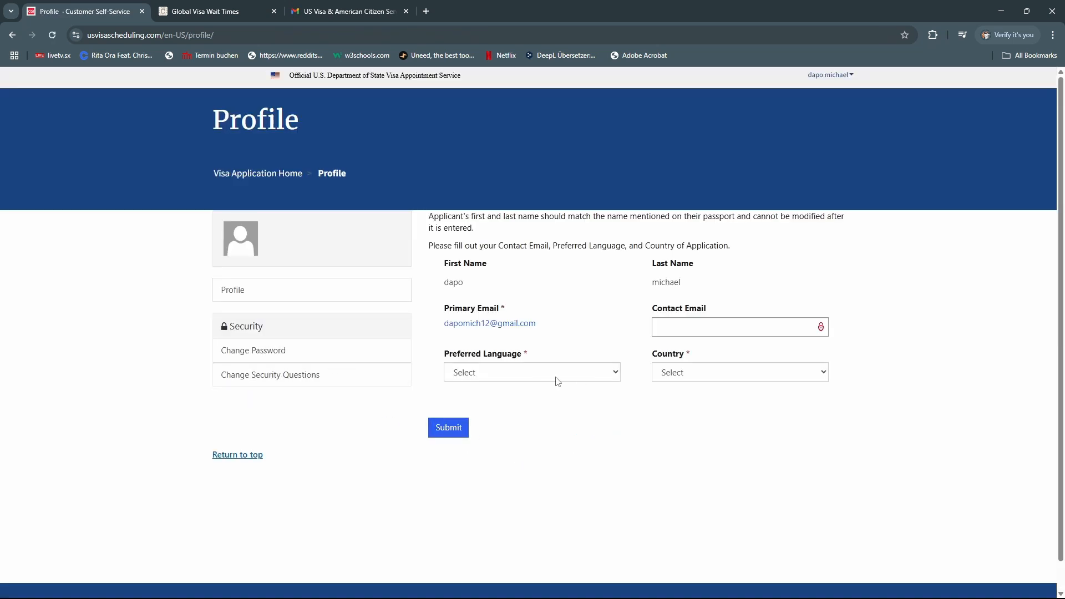
Set the profile to English, reuse the primary e-mail as contact e-mail, country Germany, and submit
click(570, 374)
key(e)
key(e)
key(e)
key(e)
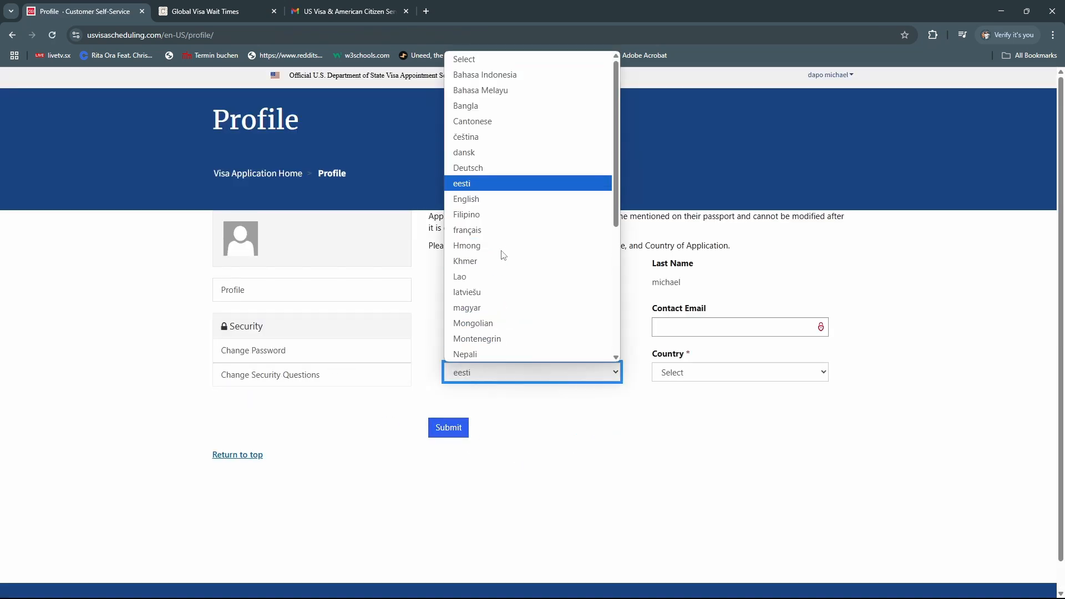
key(Return)
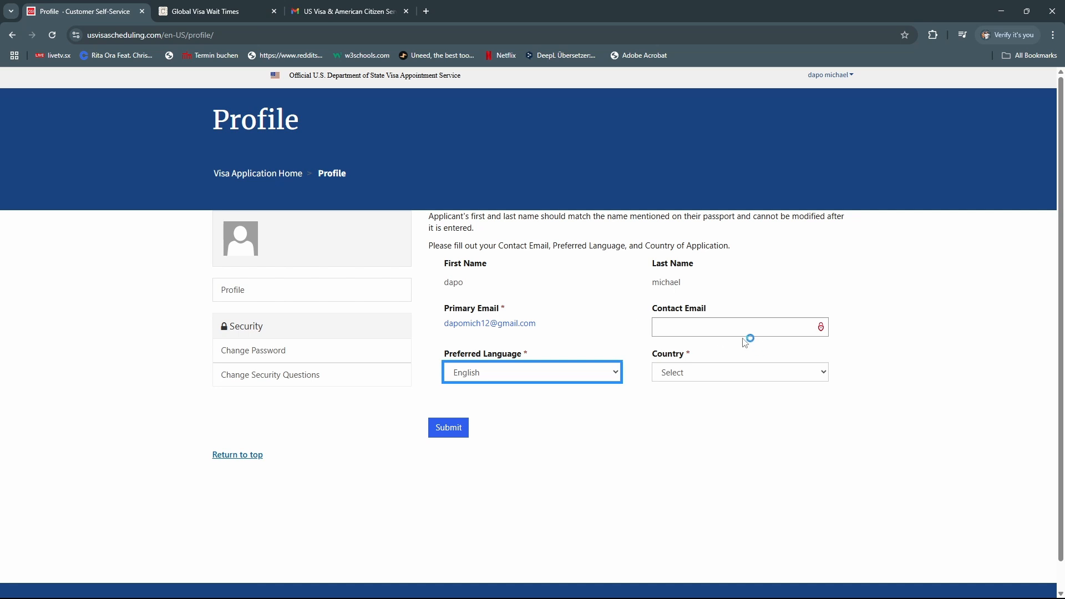
drag(547, 323, 438, 323)
key(ctrl+c)
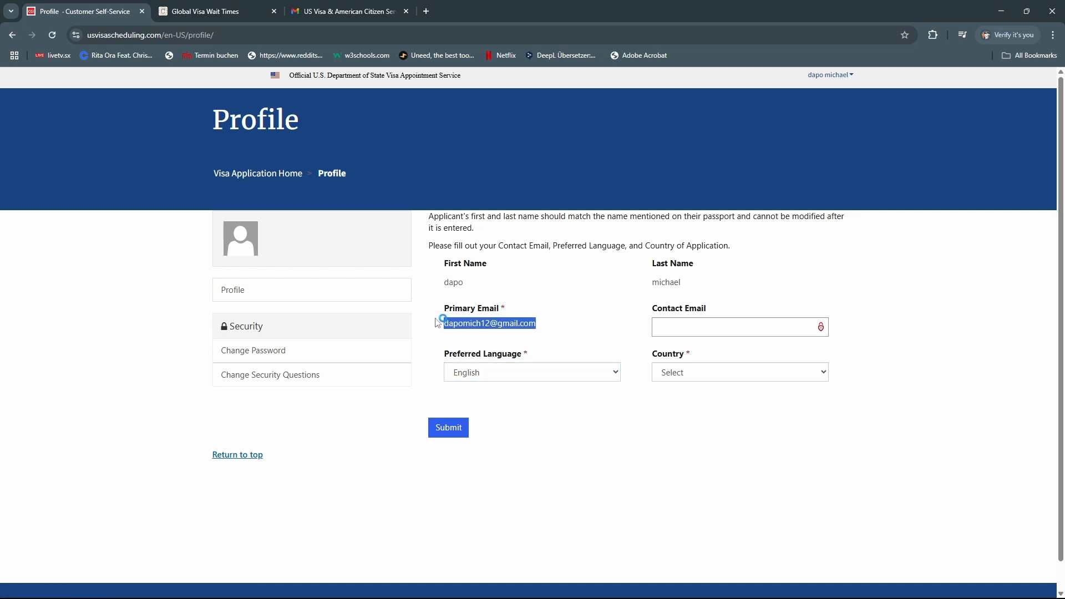
click(686, 331)
key(ctrl+v)
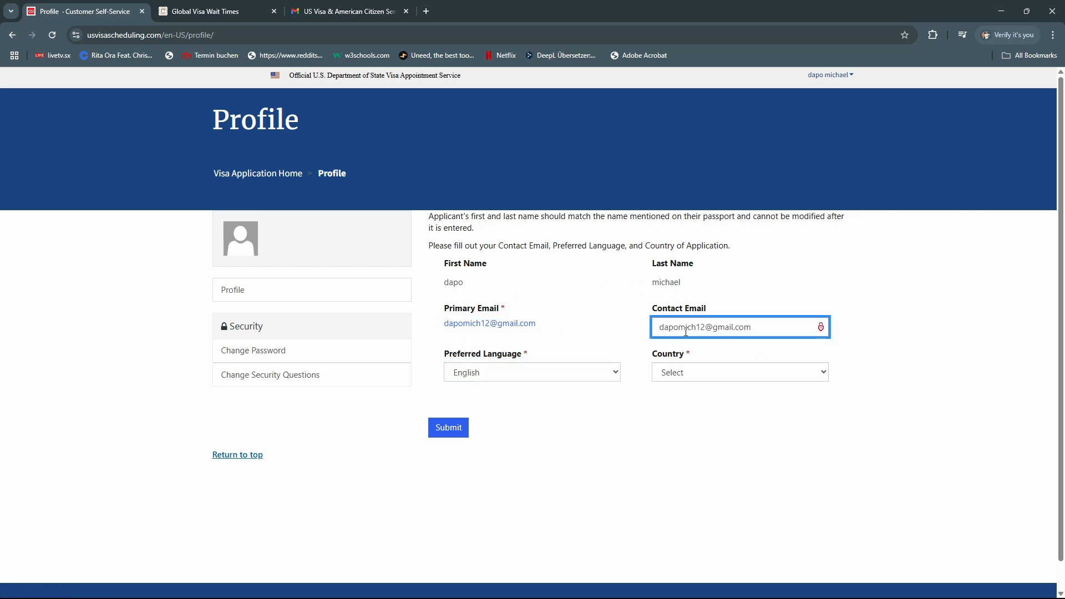
click(700, 373)
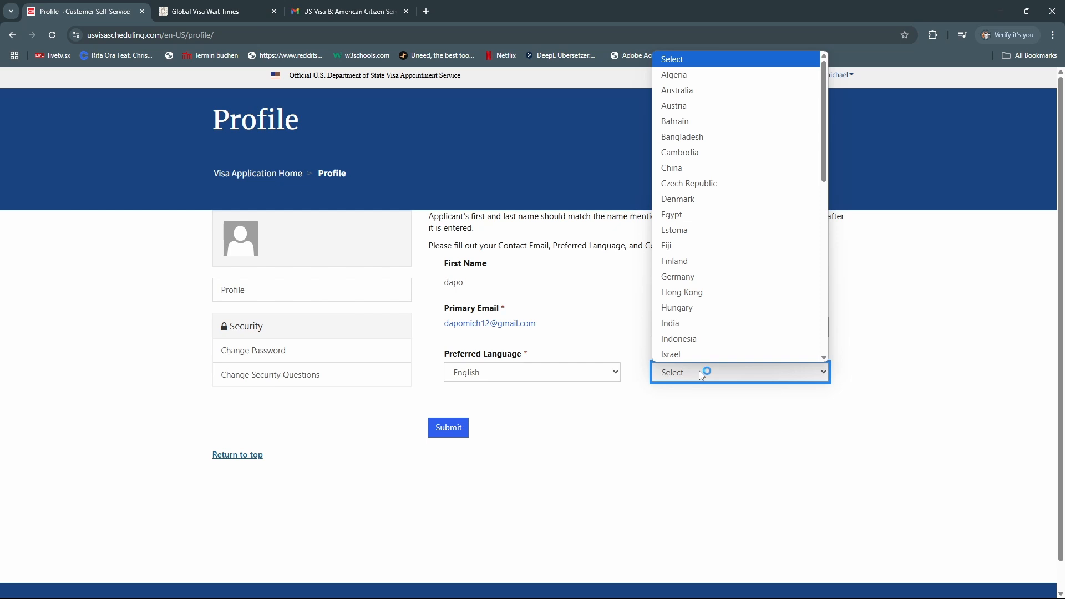
key(g)
click(699, 371)
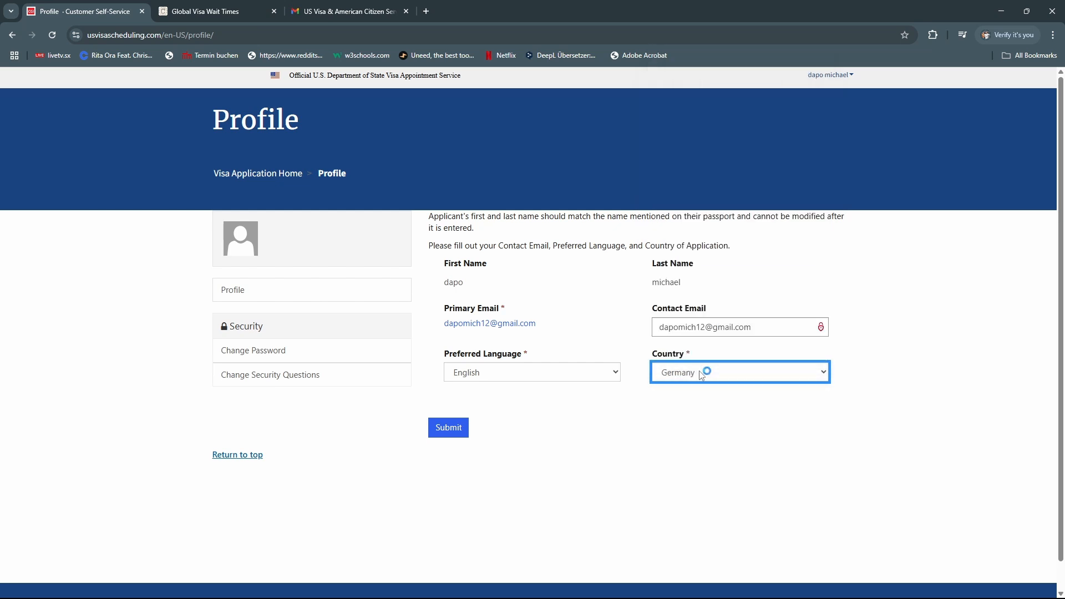
click(451, 430)
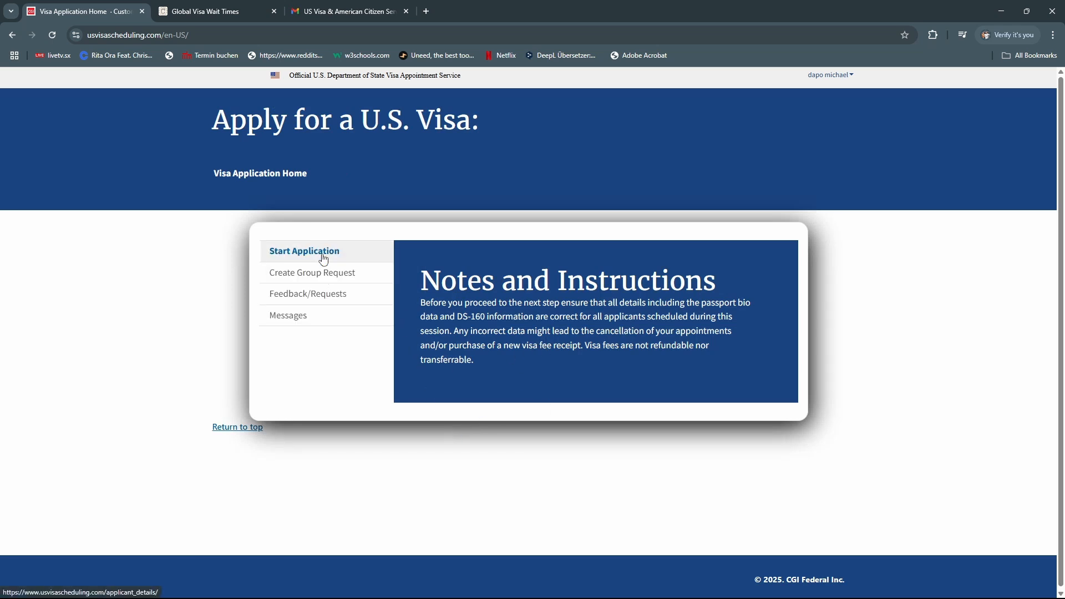
Start a new visa application and initially set country of birth to Germany
click(323, 259)
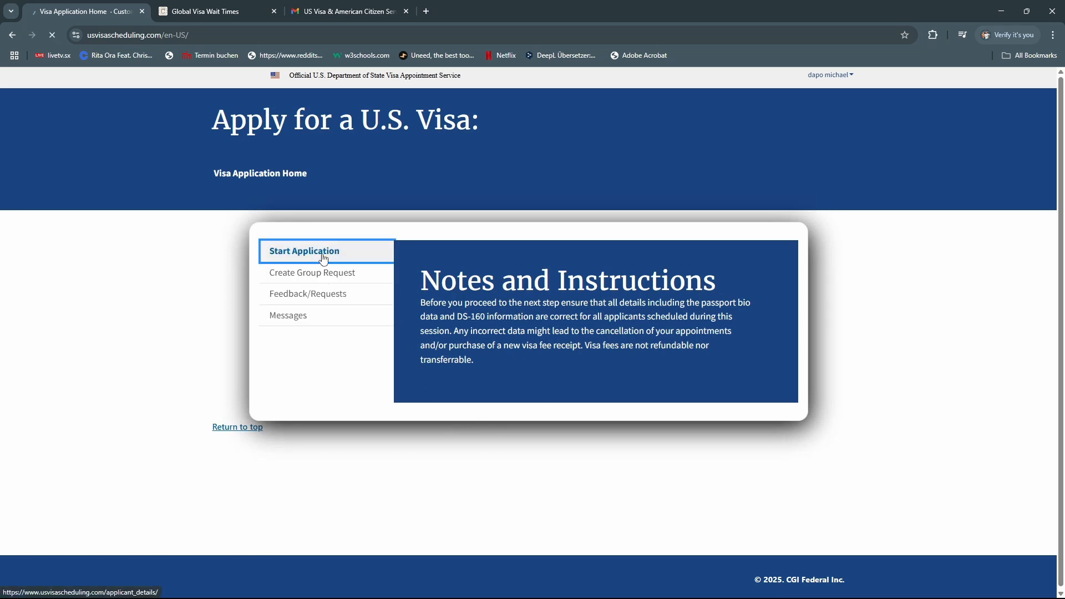
scroll(388, 328, down, 1)
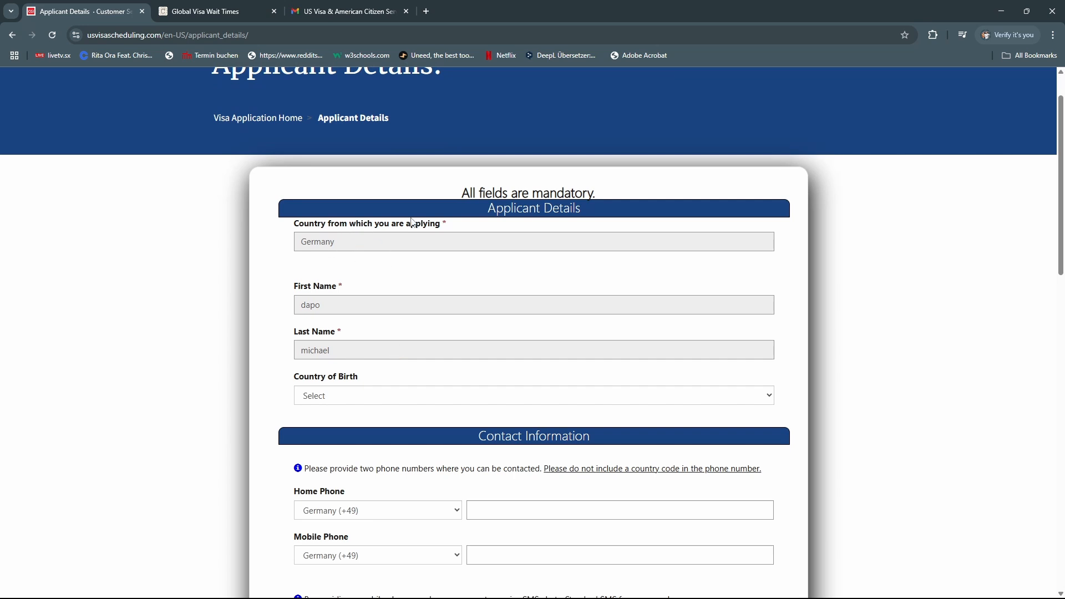
scroll(404, 305, down, 1)
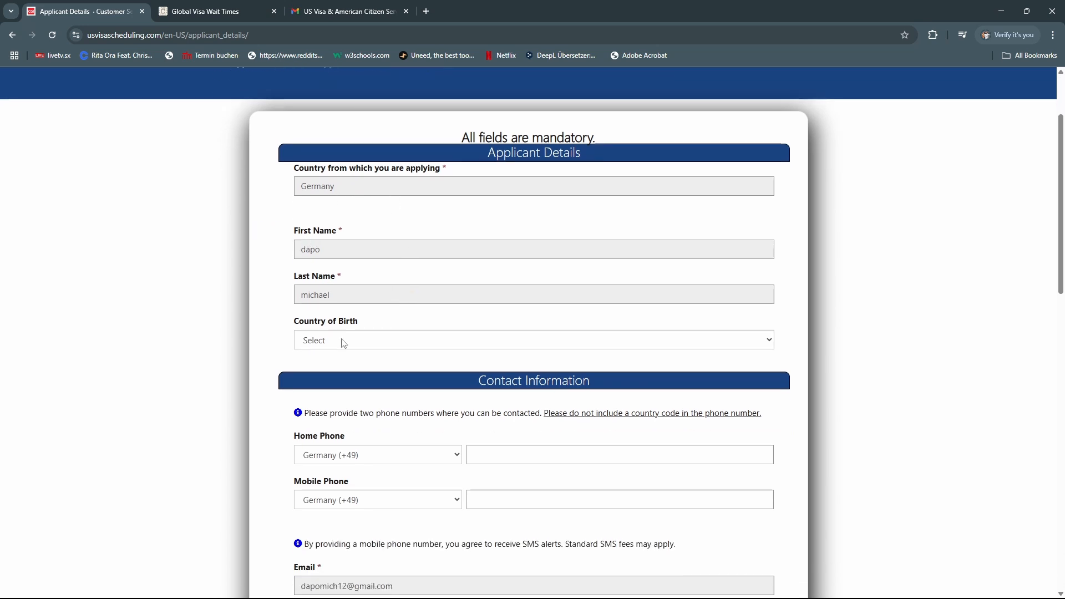
click(360, 341)
click(360, 340)
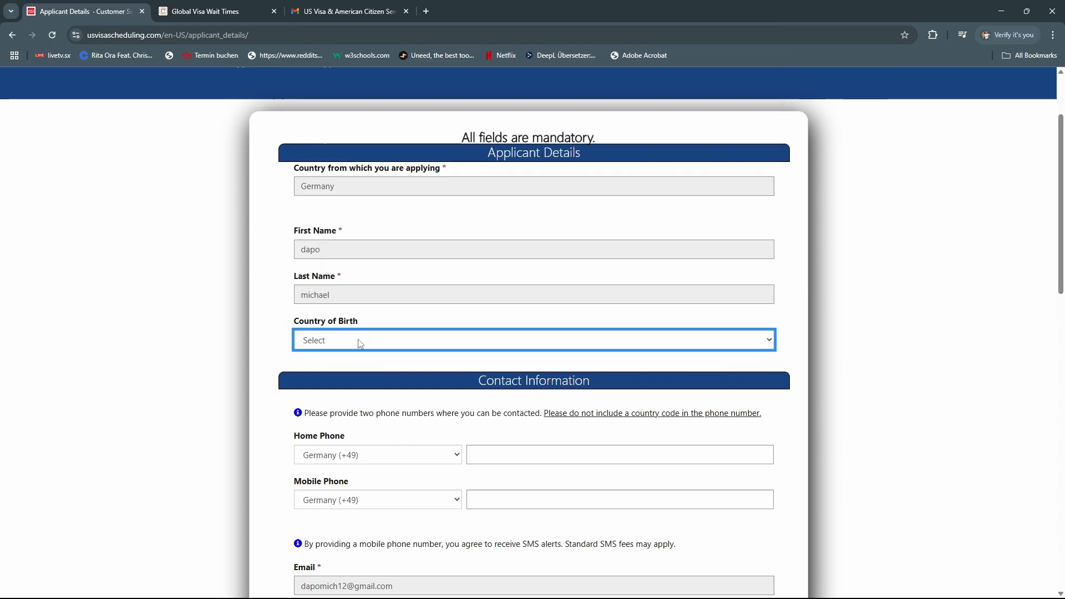
click(359, 341)
text(ge)
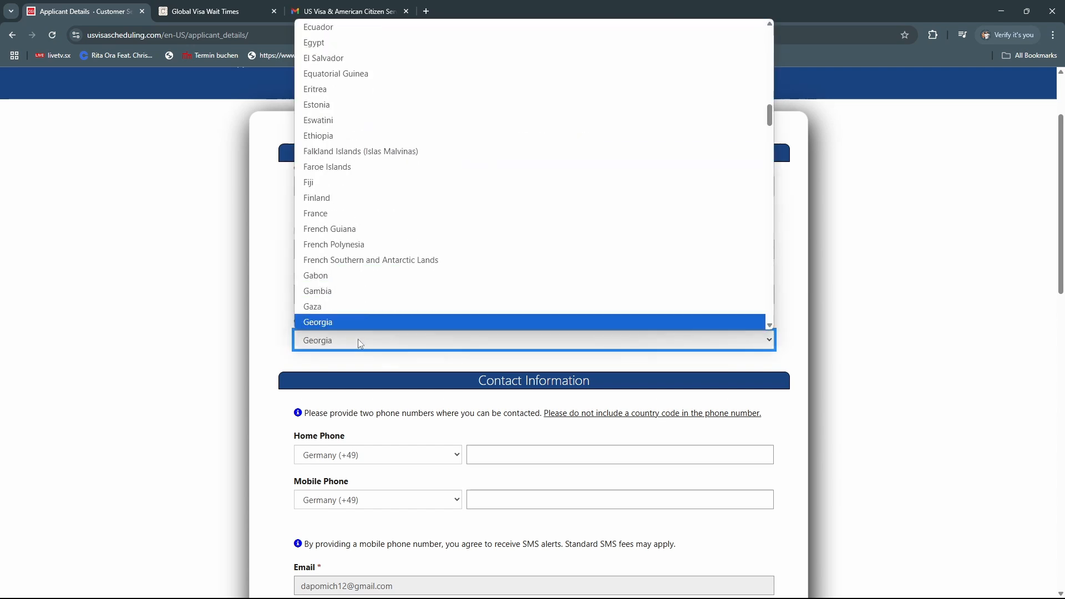
text(r)
key(Return)
Change the country of birth to Nigeria
scroll(405, 324, down, 2)
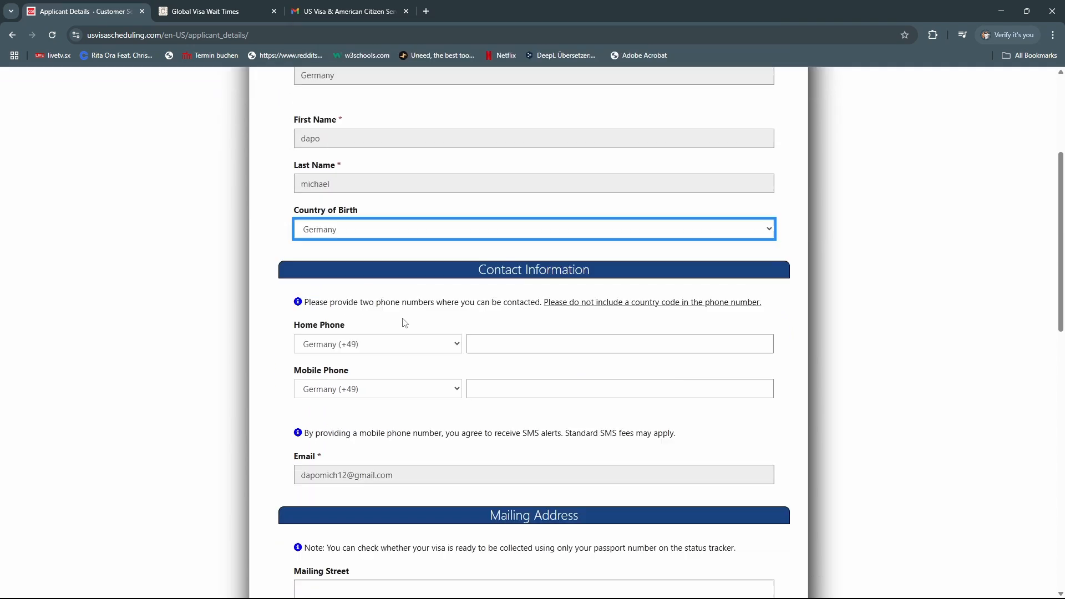
click(530, 232)
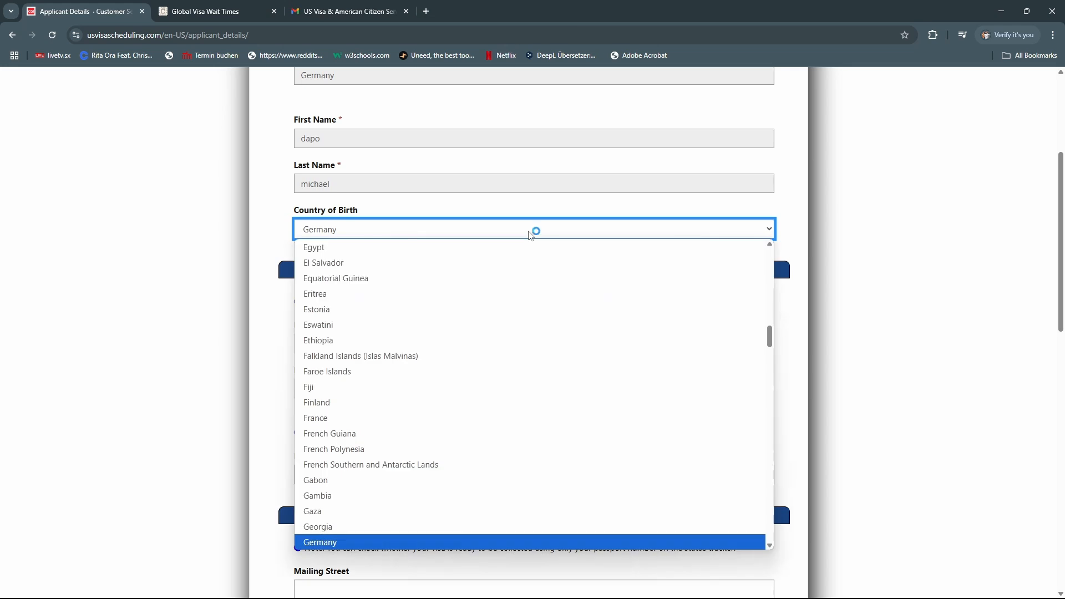
text(n)
key(Down)
key(Down)
key(Down)
key(Down)
key(Down)
key(Down)
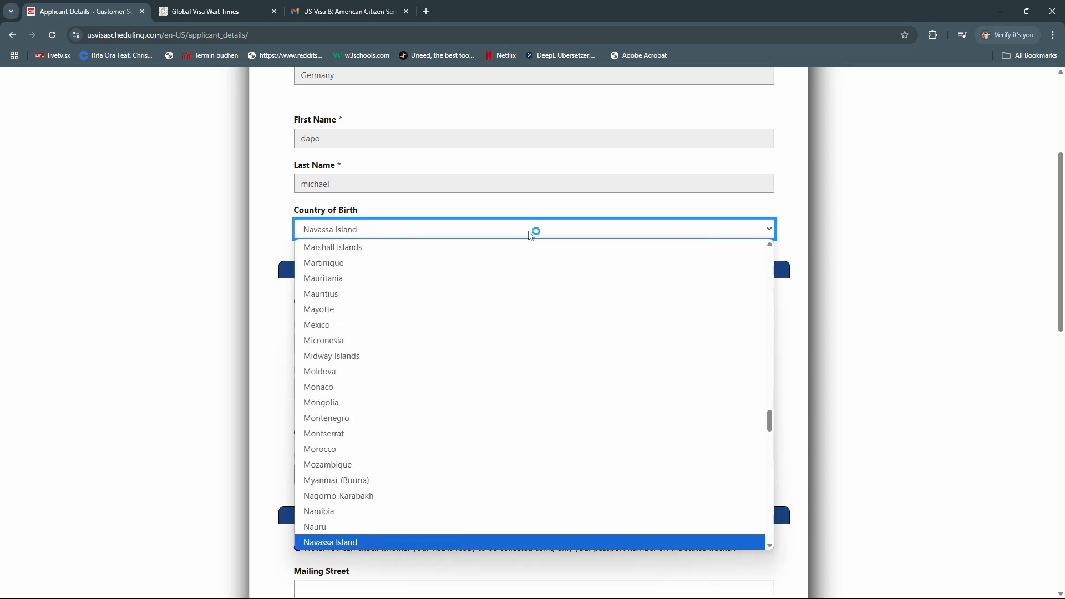
key(Down)
key(Down)
key(Down)
key(Down)
key(Down)
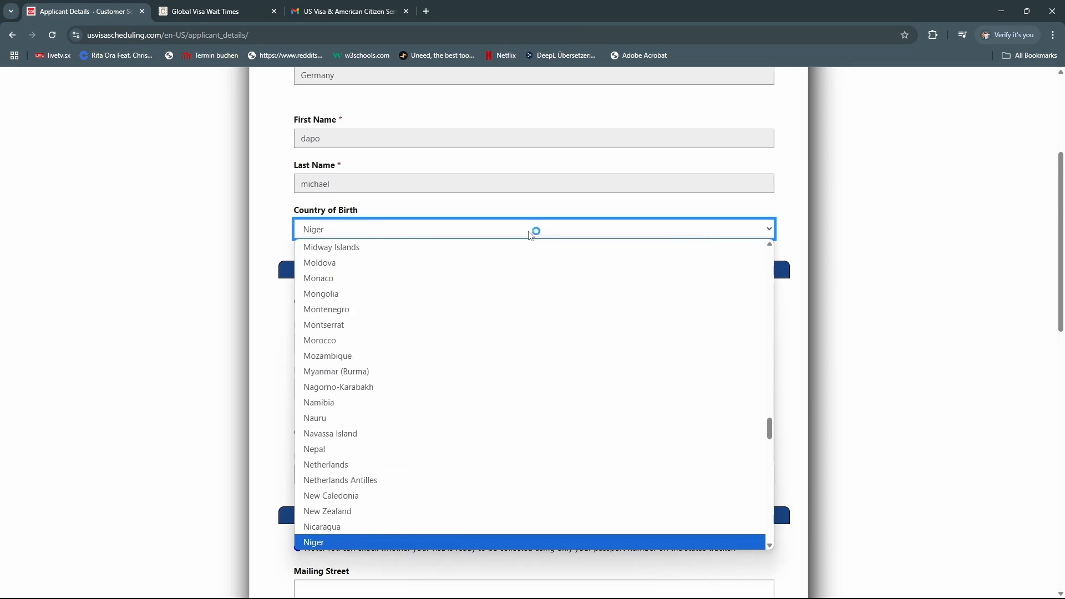
key(Return)
click(667, 340)
Copy the home phone number into the Mobile Phone field
drag(572, 341, 459, 349)
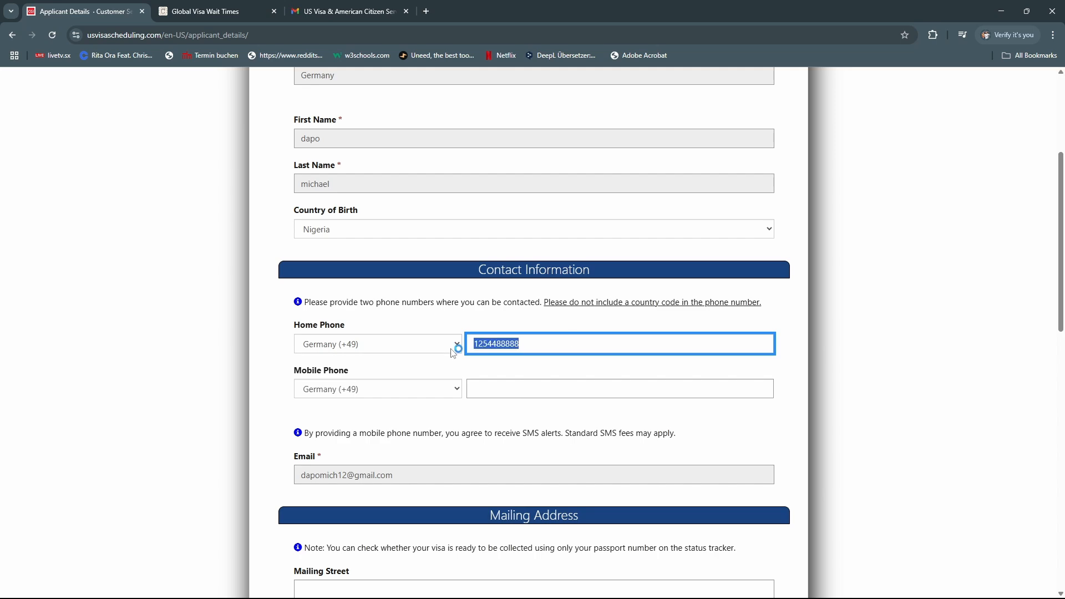
key(ctrl+c)
click(525, 394)
key(ctrl+v)
scroll(444, 410, down, 4)
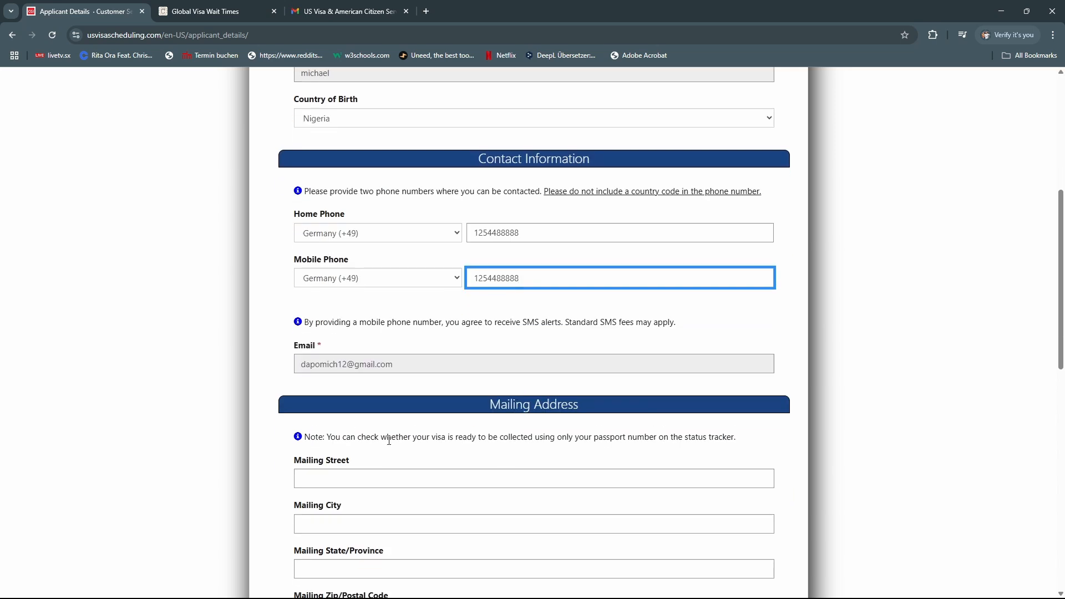
scroll(371, 352, down, 3)
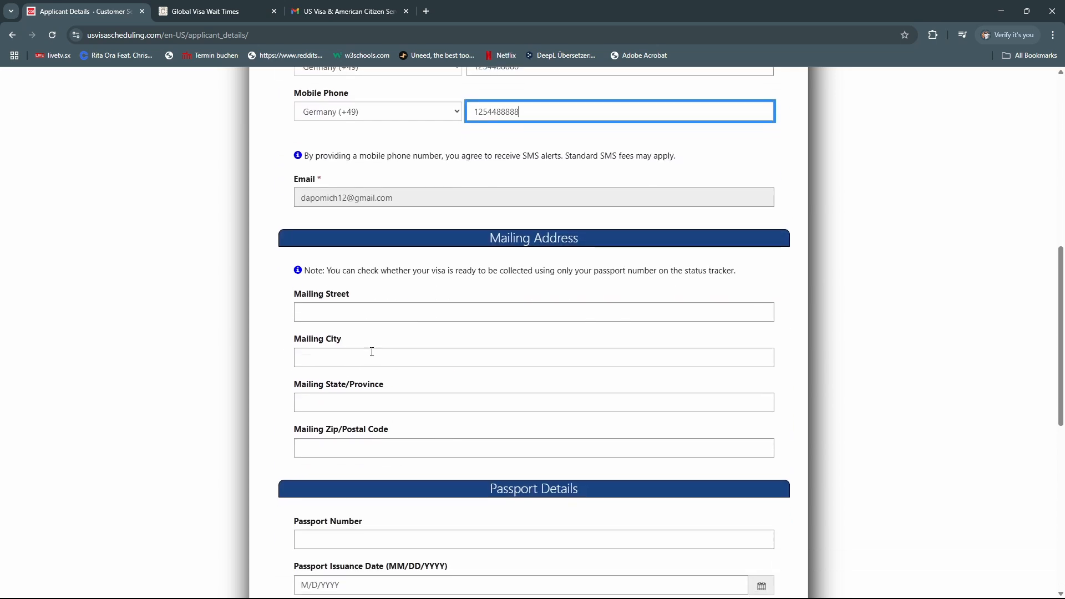
Enter the passport number and set the passport issuance date to March 1, 2025
click(402, 427)
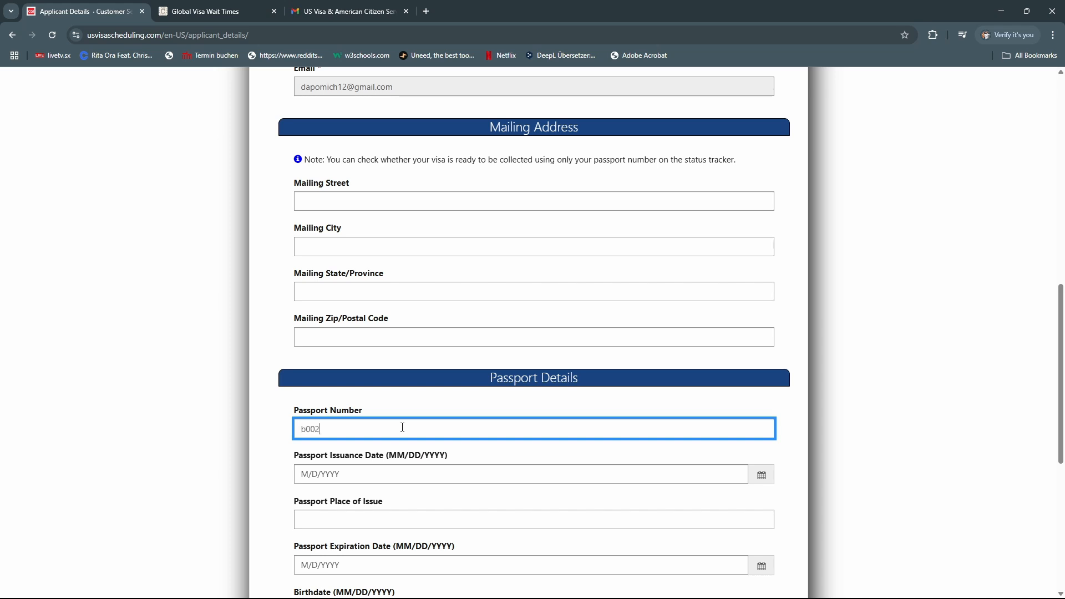
scroll(403, 428, down, 2)
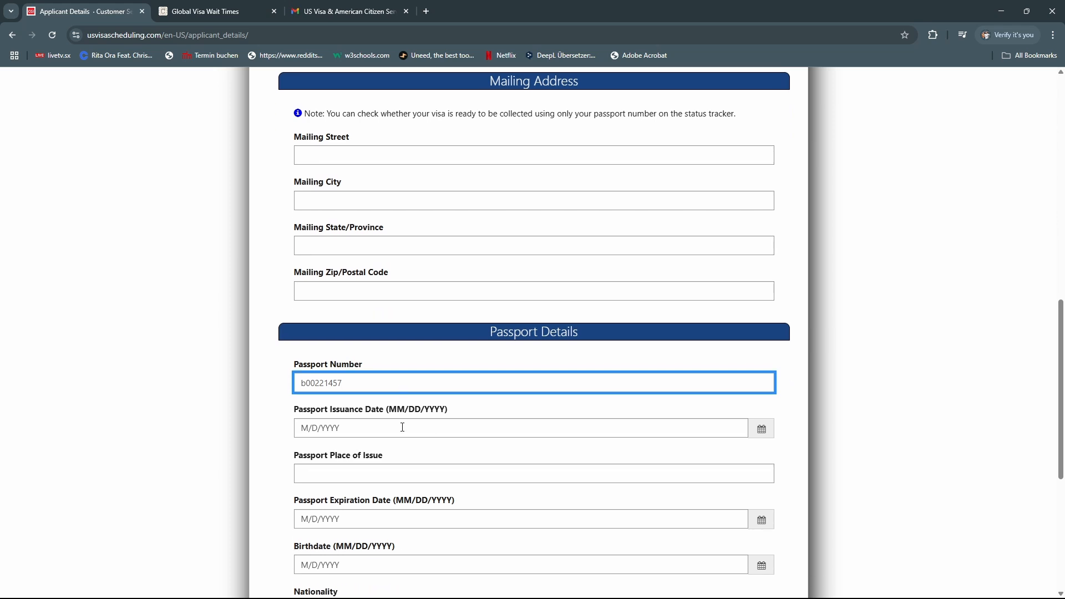
click(687, 362)
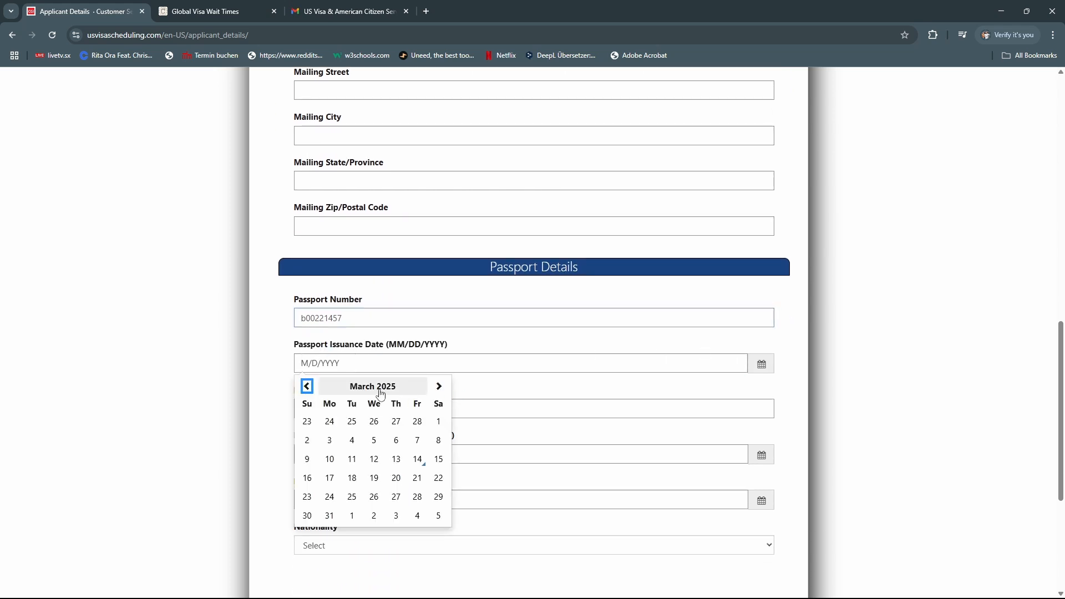
click(438, 423)
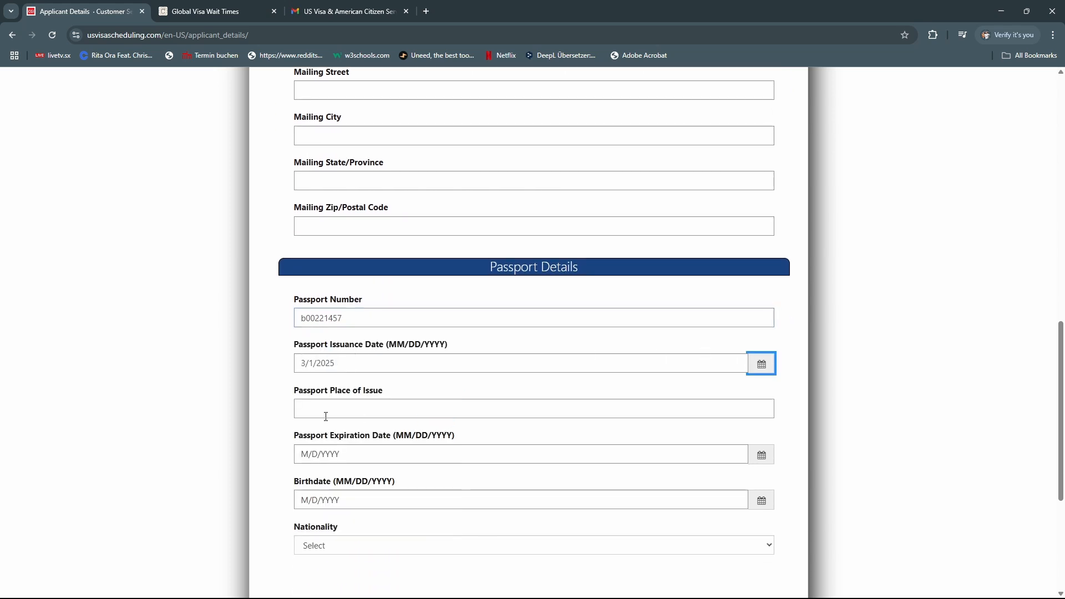
click(744, 408)
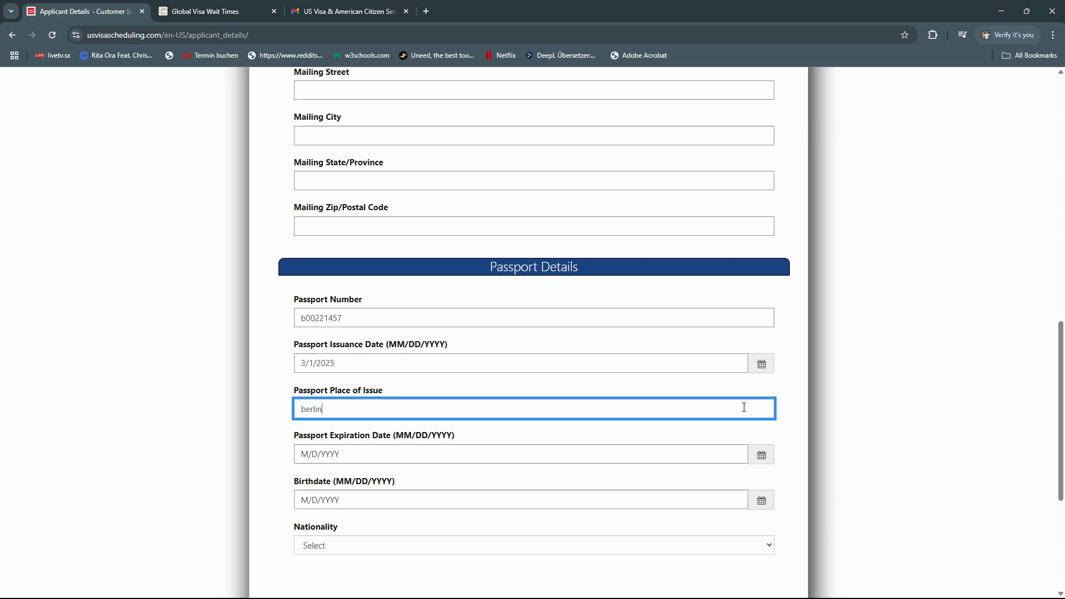
Set the passport expiration date to March 2, 2029 with the calendar picker
click(761, 455)
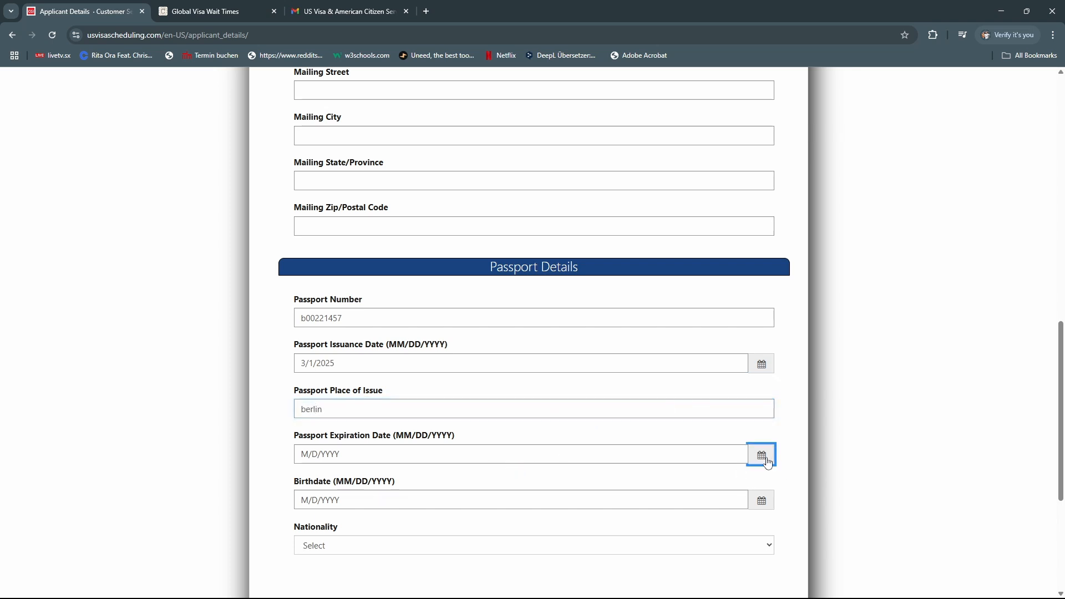
click(438, 477)
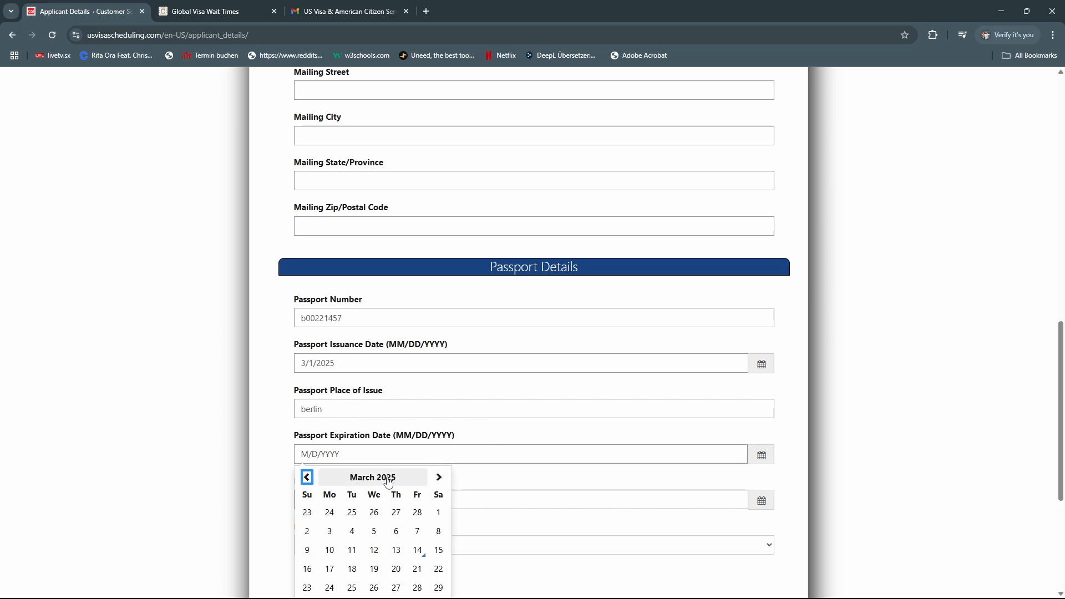
click(388, 480)
click(441, 480)
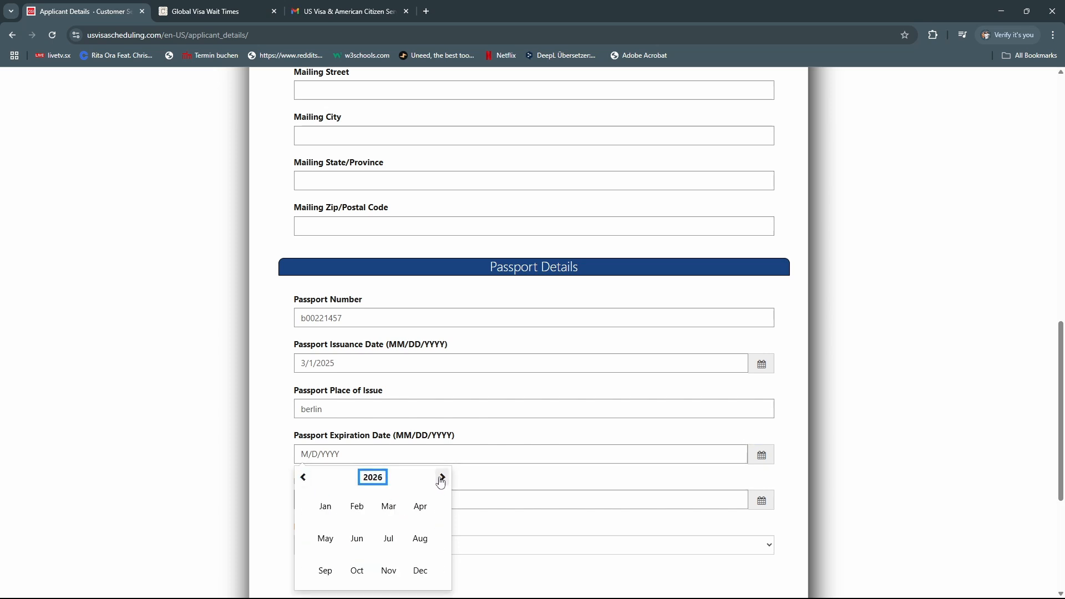
click(441, 481)
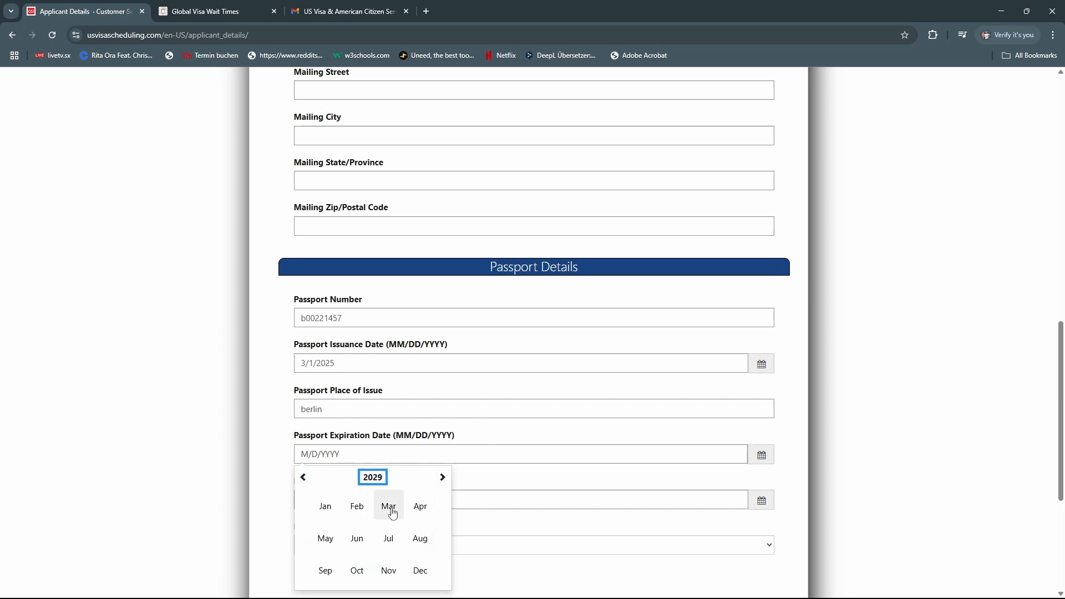
click(388, 506)
click(417, 512)
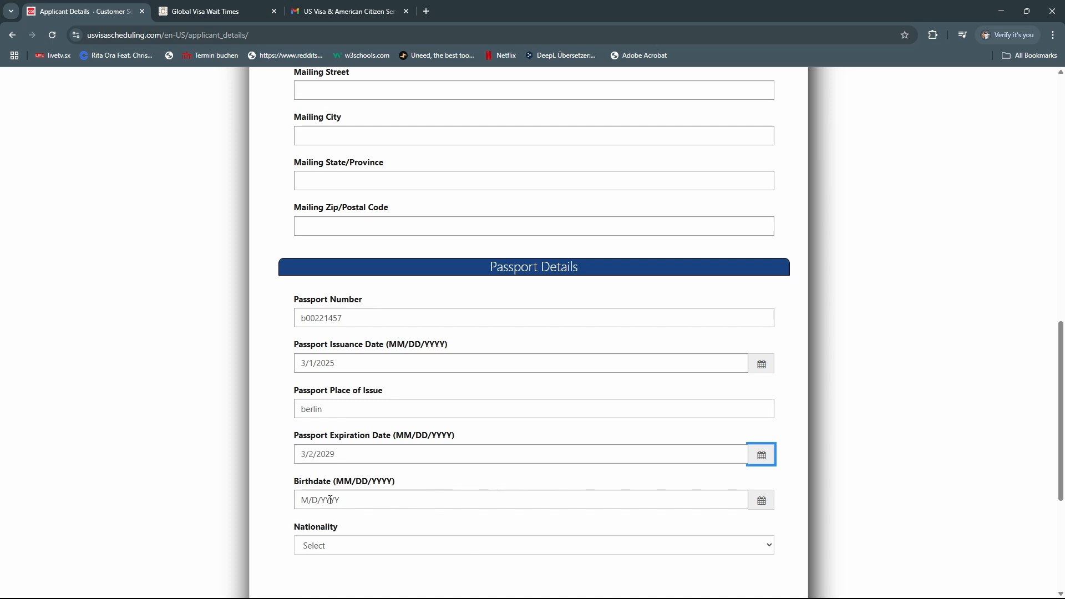
Type a partial birthdate and select Nigeria as the nationality
click(303, 499)
text(2)
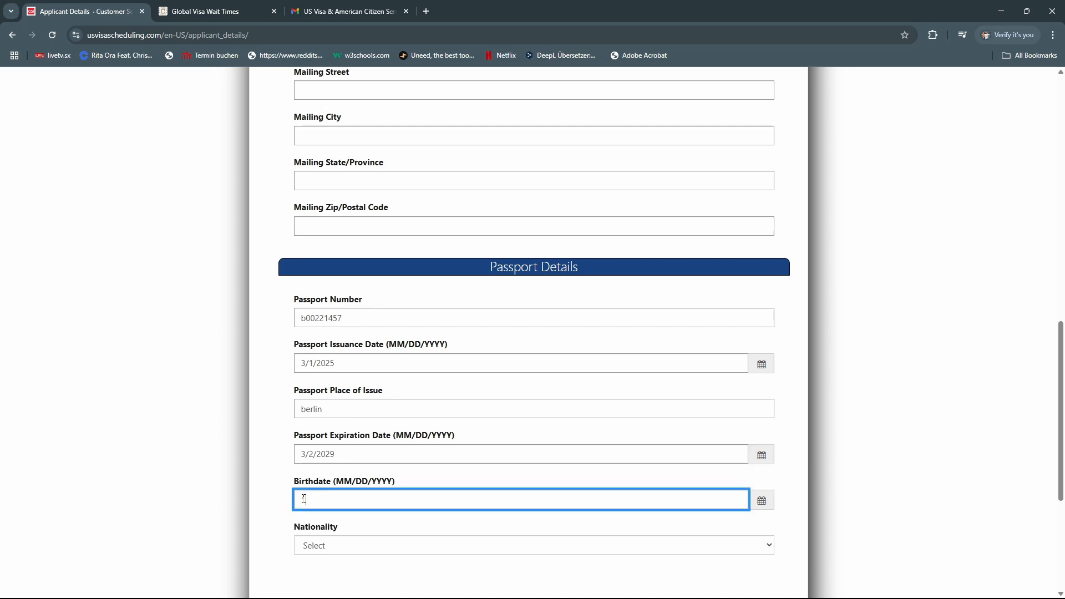
key(BackSpace)
text(01011990)
click(369, 554)
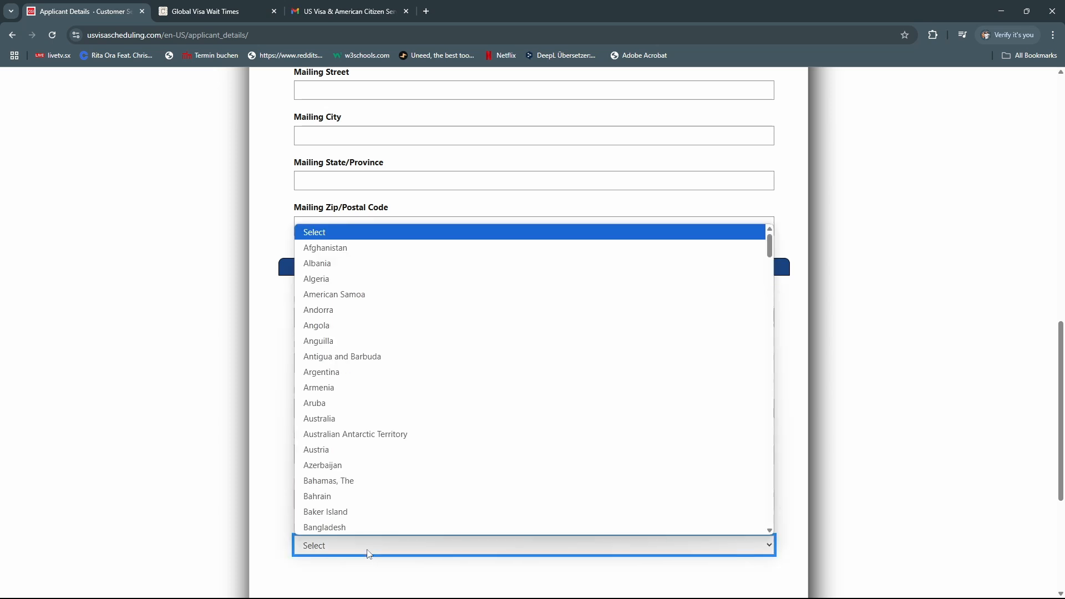
key(n)
key(n)
key(n)
key(n)
key(n)
key(n)
key(n)
key(n)
key(n)
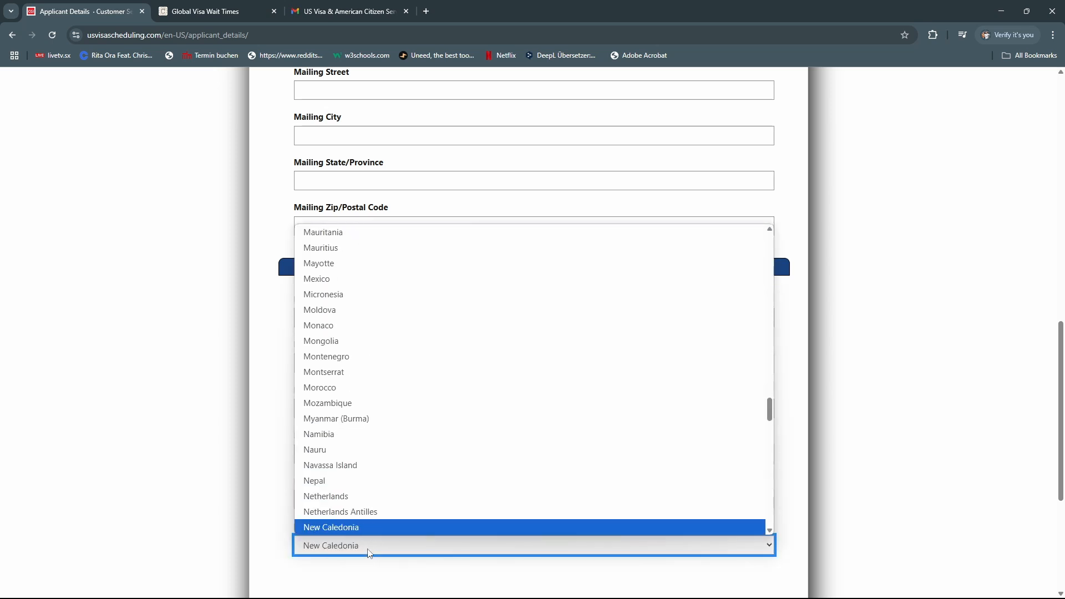
key(n)
key(n)
key(Return)
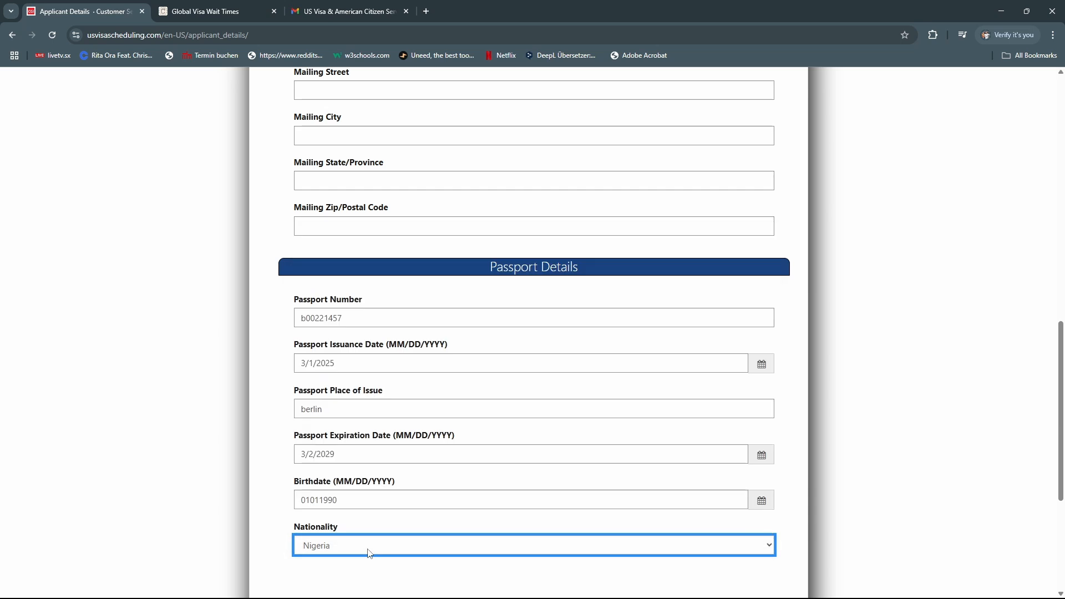
Set the birthdate to 1/1/1979 with the calendar, then submit and confirm the passport details
scroll(432, 336, up, 1)
scroll(432, 336, up, 2)
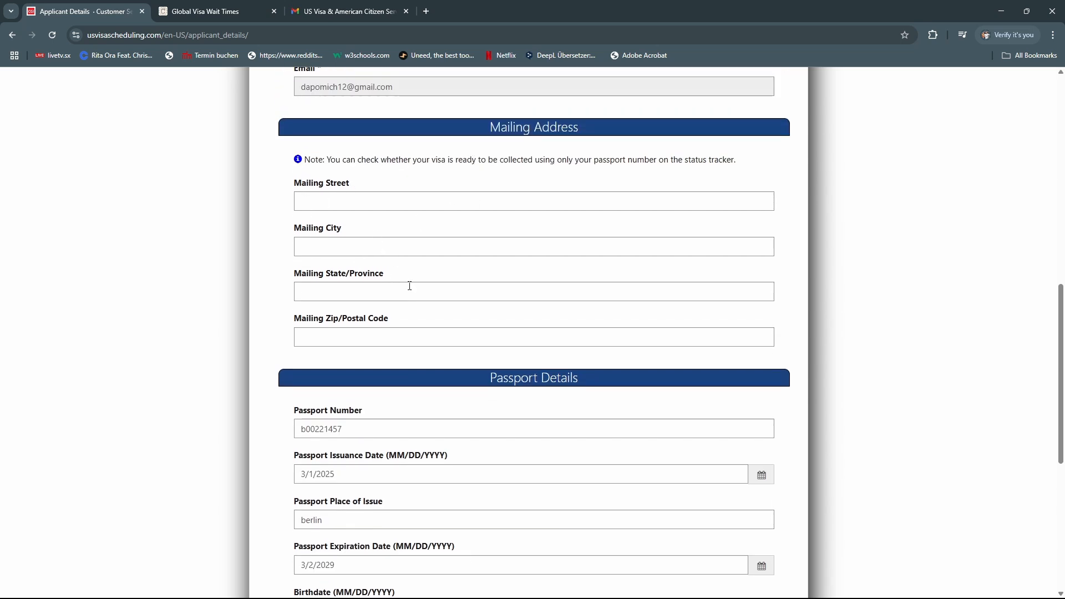
scroll(531, 354, down, 4)
click(302, 352)
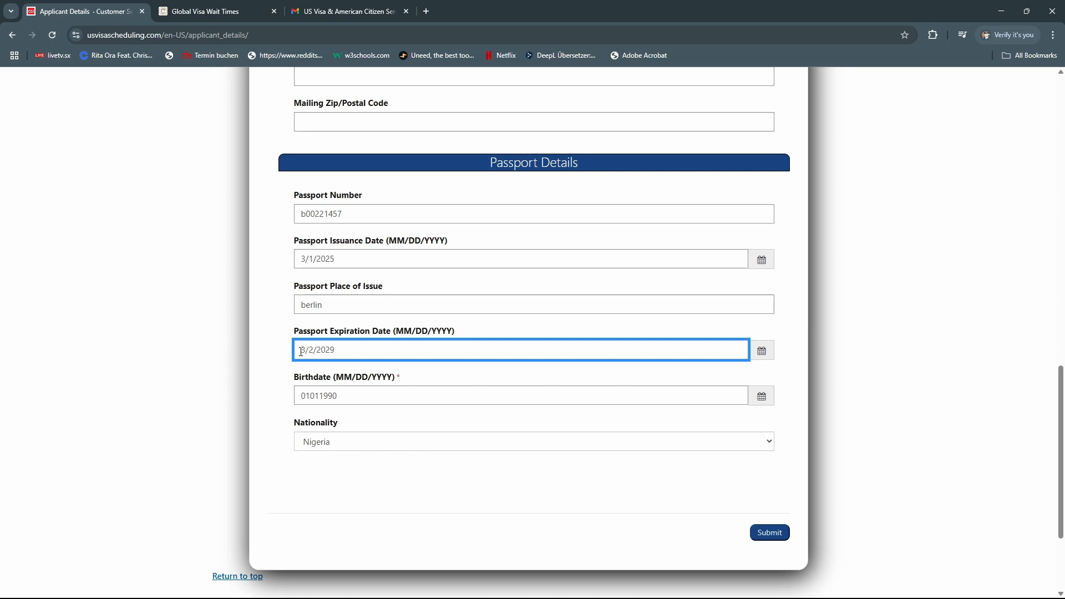
click(310, 398)
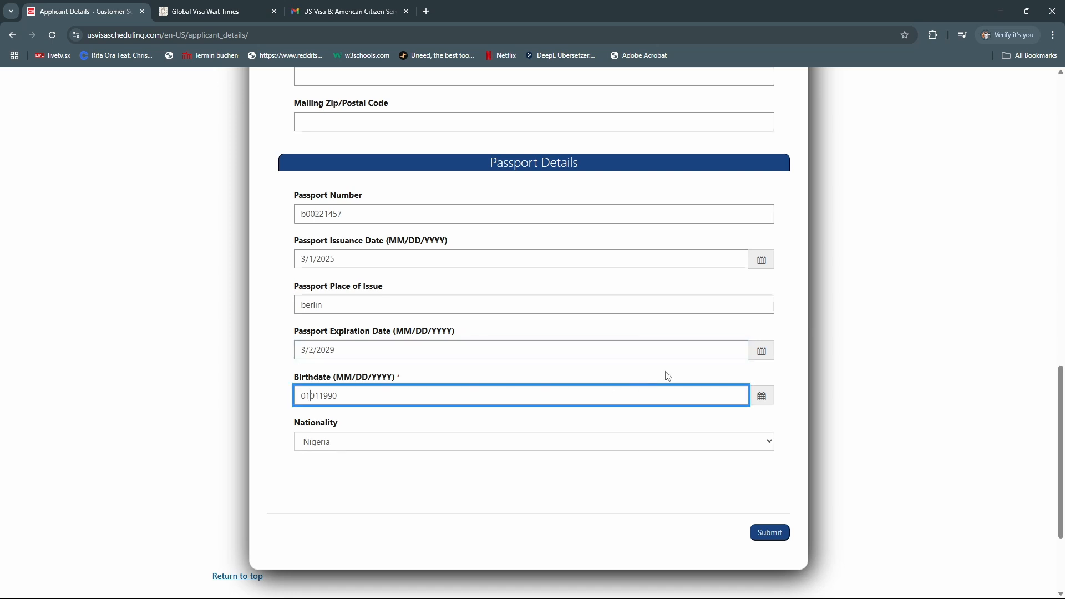
click(762, 395)
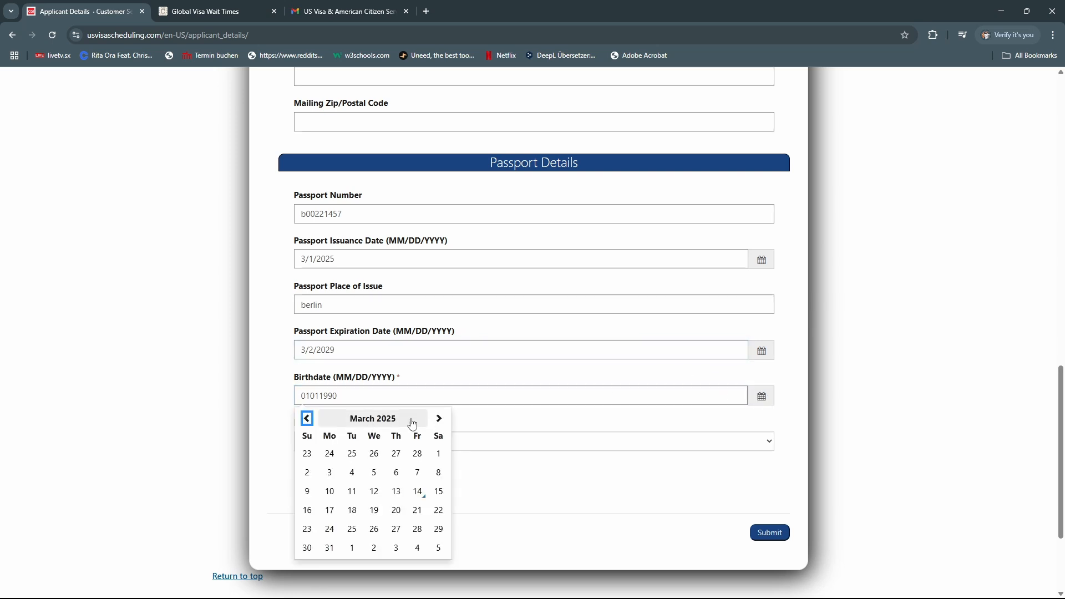
click(412, 424)
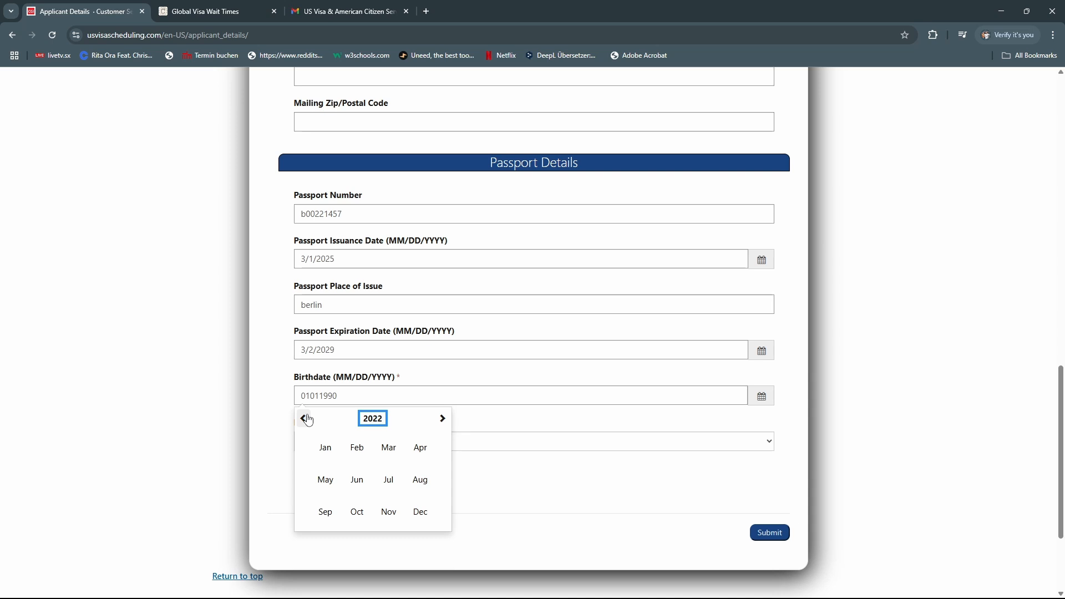
click(304, 419)
click(372, 419)
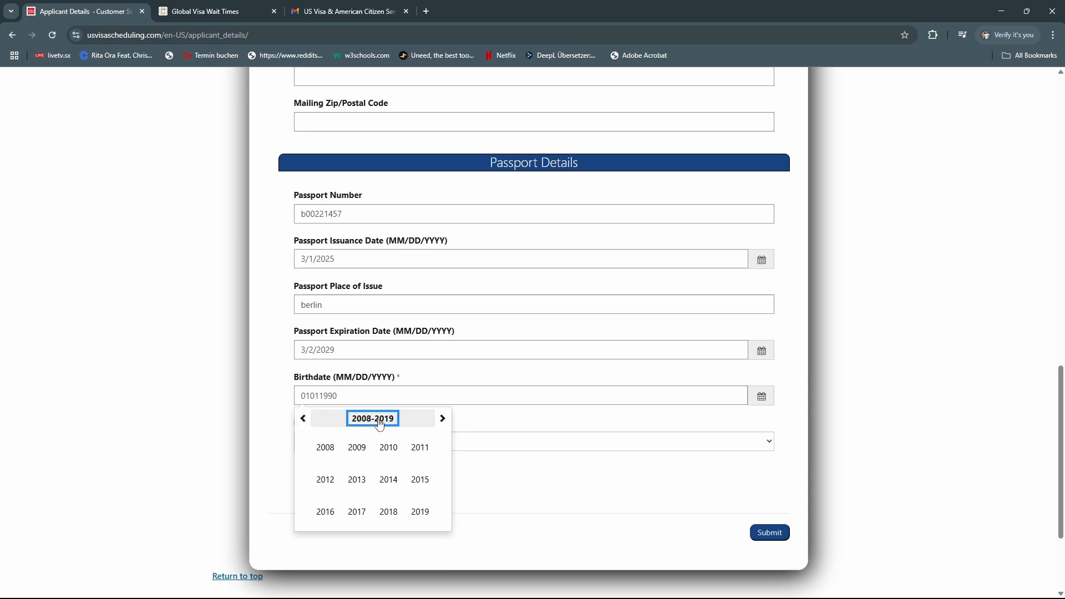
click(304, 421)
click(303, 420)
click(303, 420)
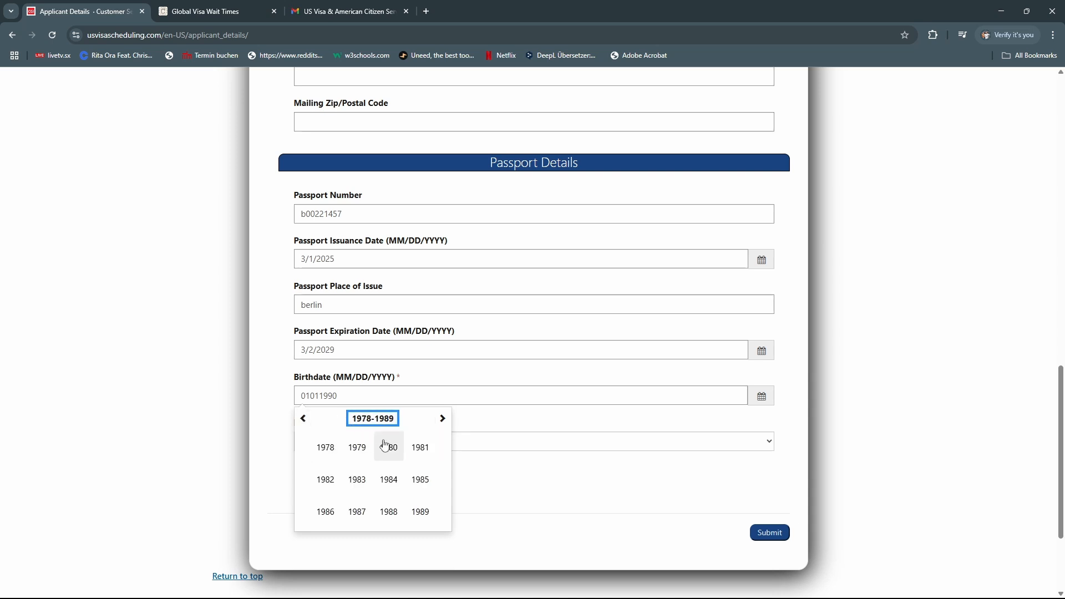
click(358, 450)
click(327, 450)
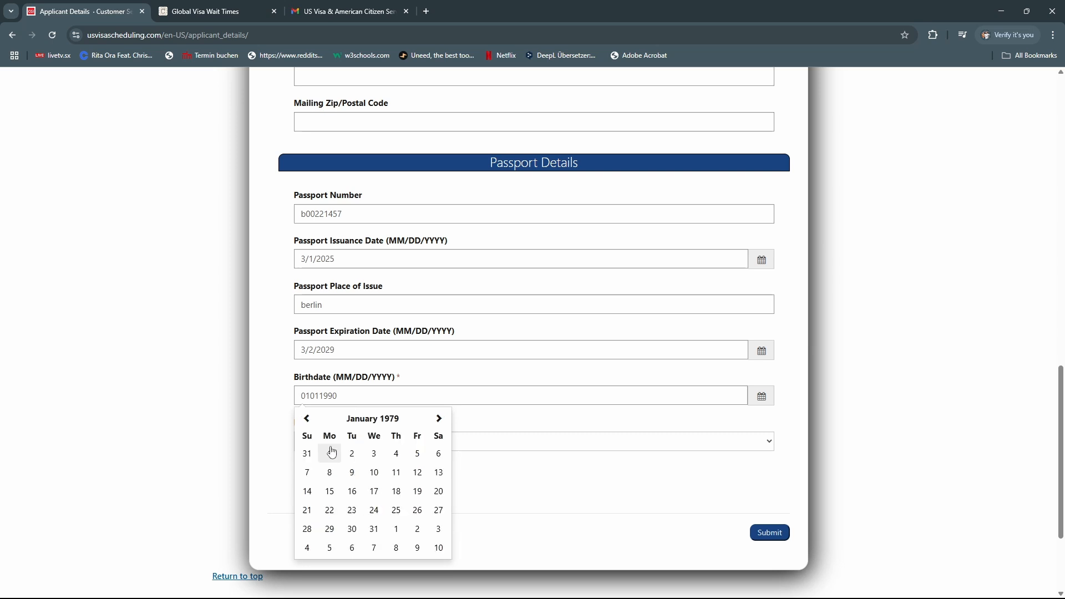
click(331, 454)
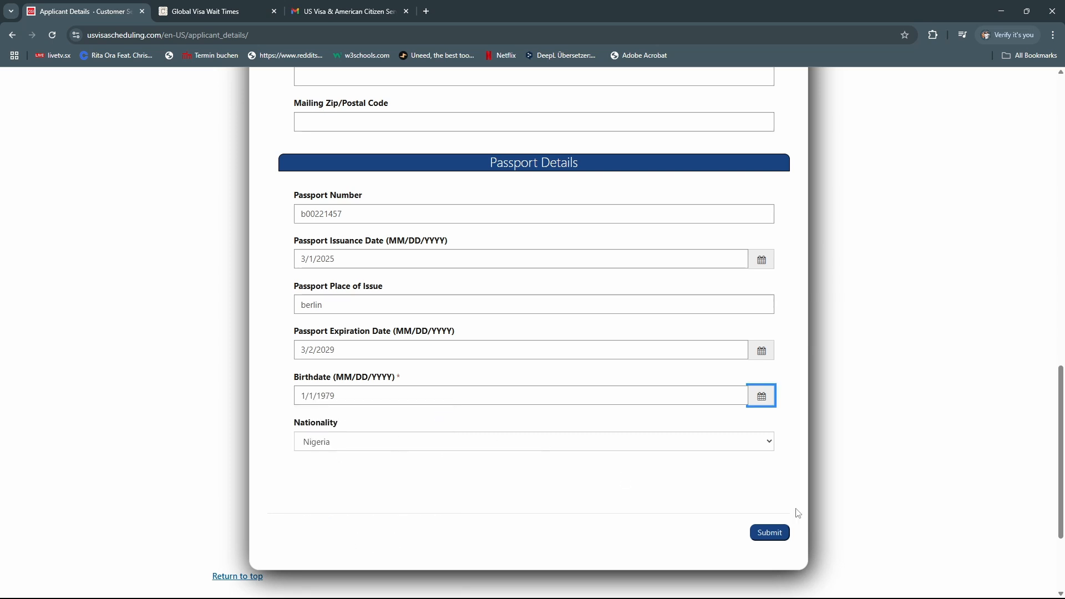
click(771, 532)
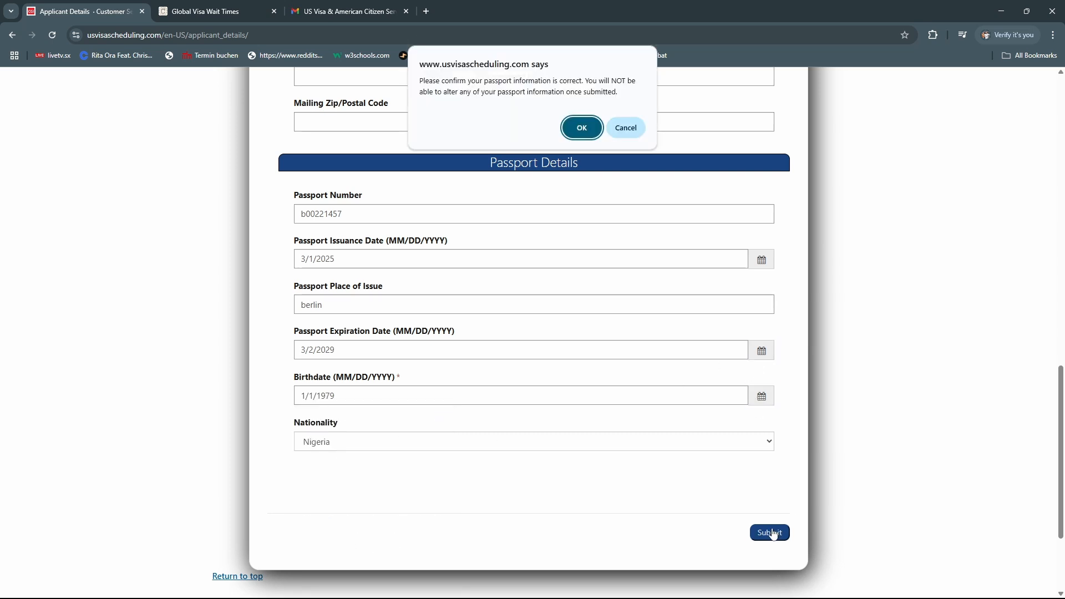
click(578, 126)
Enter the mailing street and postal code, then submit and confirm the details
click(389, 231)
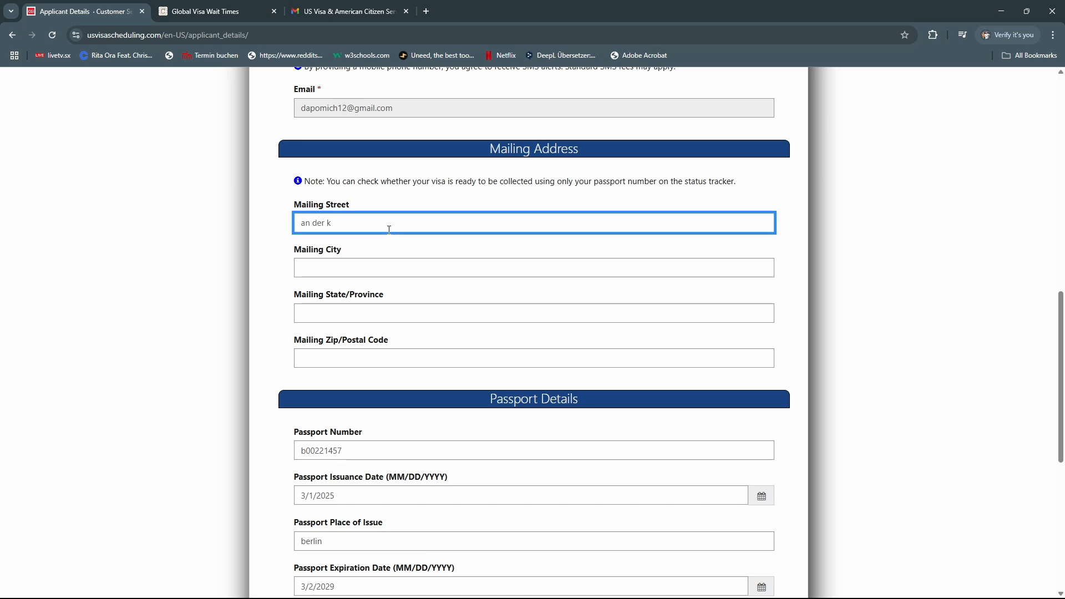
click(334, 356)
text(13581)
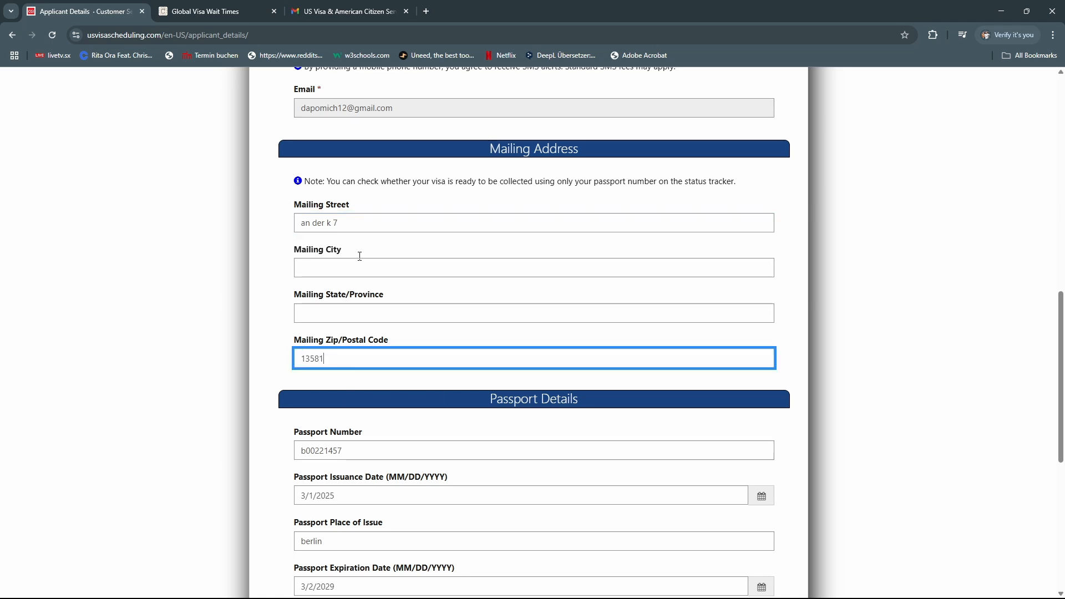
triple_click(348, 224)
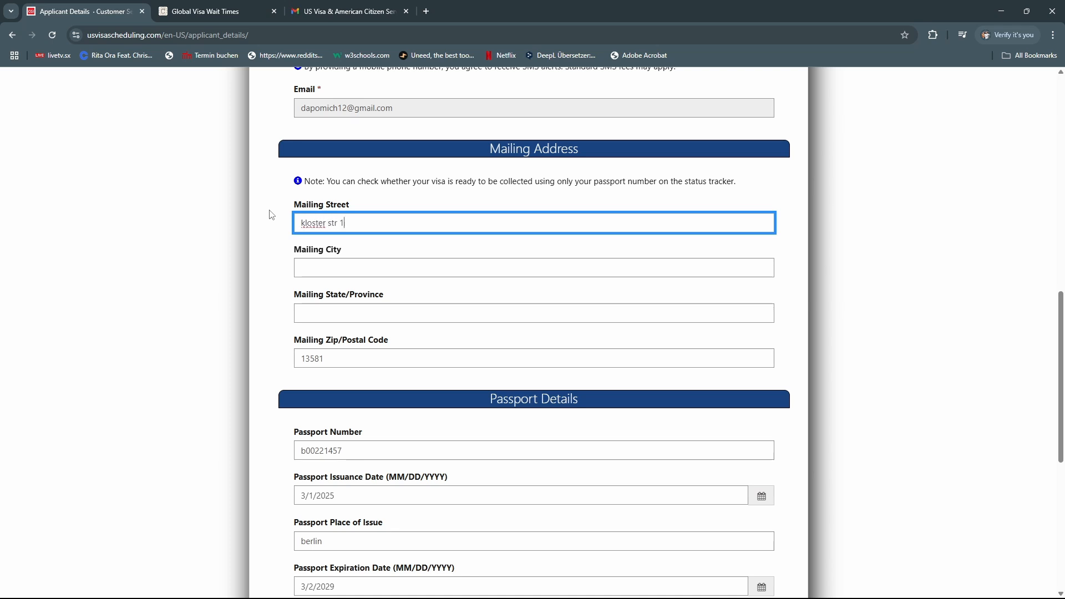
scroll(355, 359, down, 7)
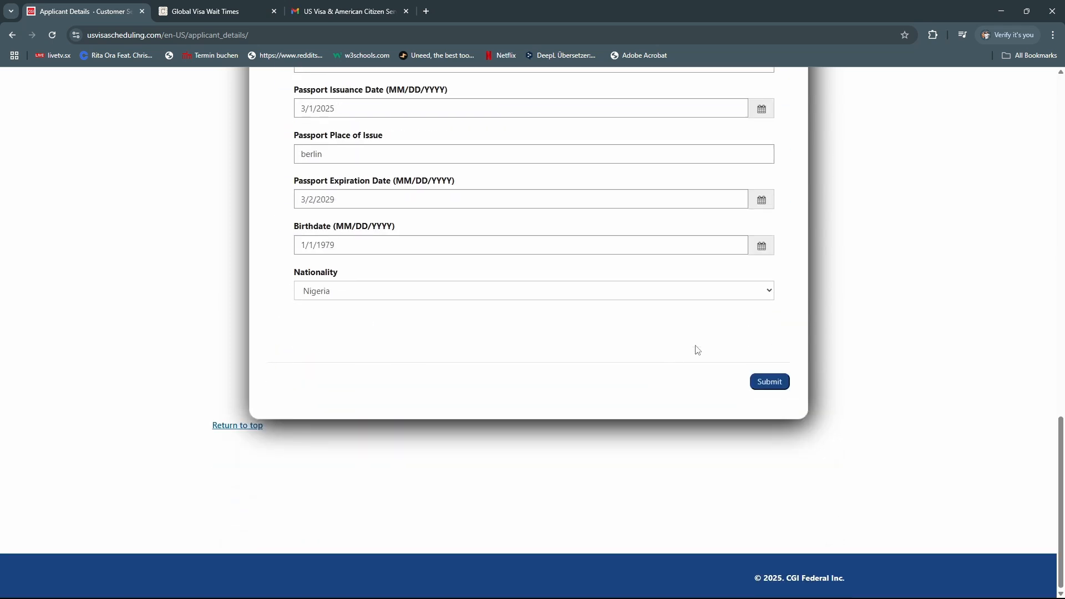
click(772, 382)
click(595, 136)
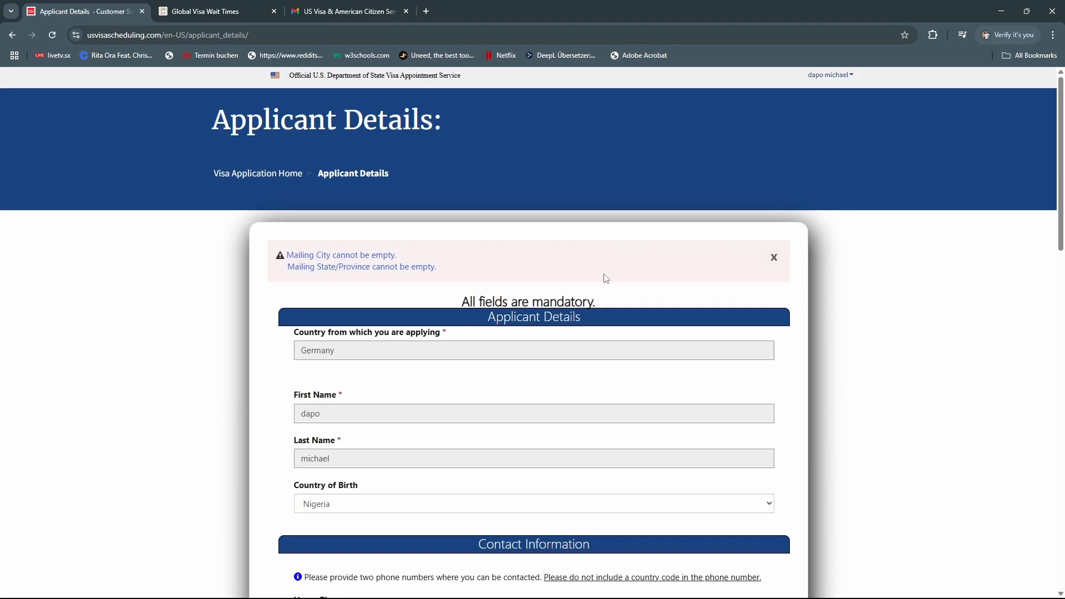
Fill in the missing mailing state/province and resubmit the applicant details
scroll(468, 354, down, 1)
scroll(372, 250, down, 10)
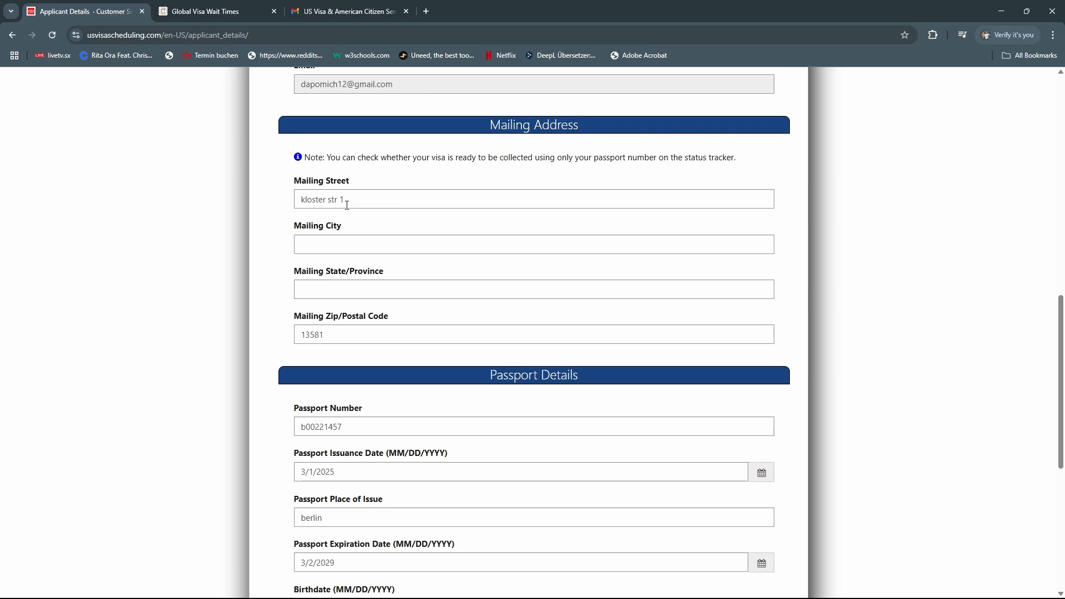
click(358, 286)
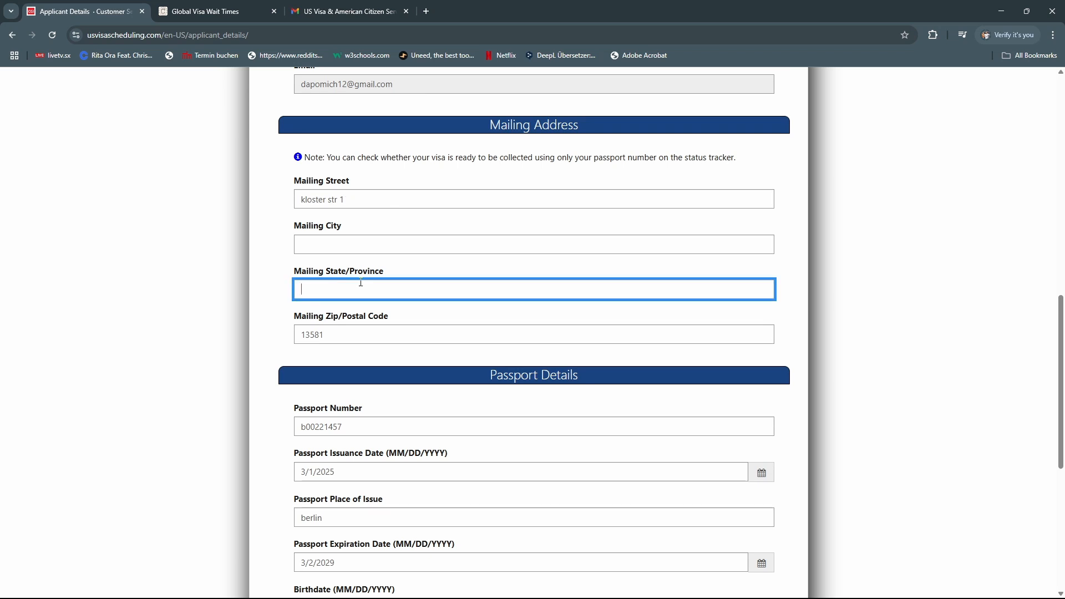
text(berlin)
click(270, 219)
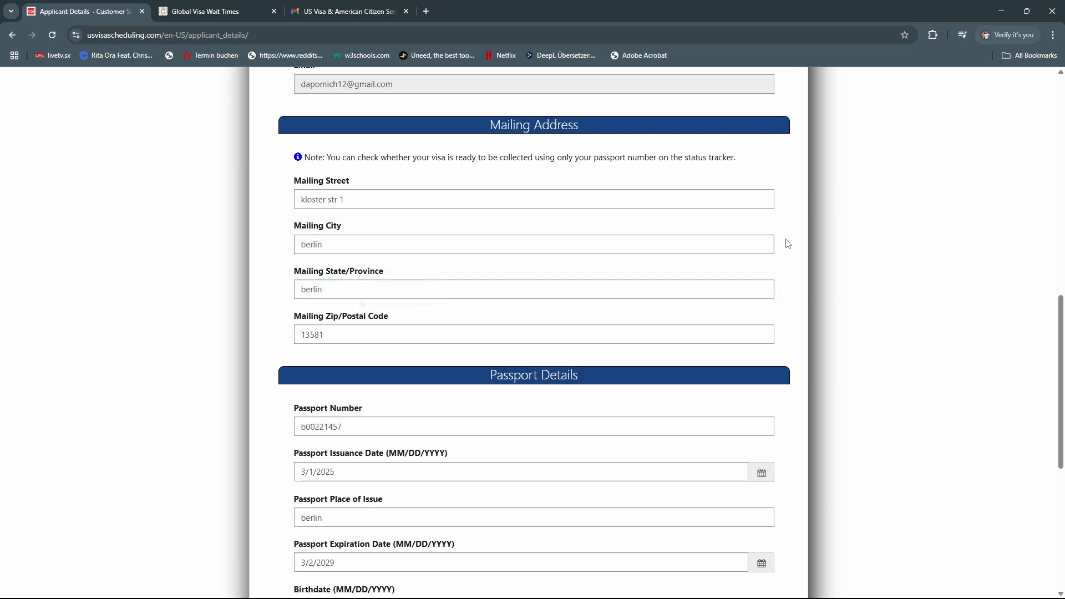
scroll(786, 240, down, 7)
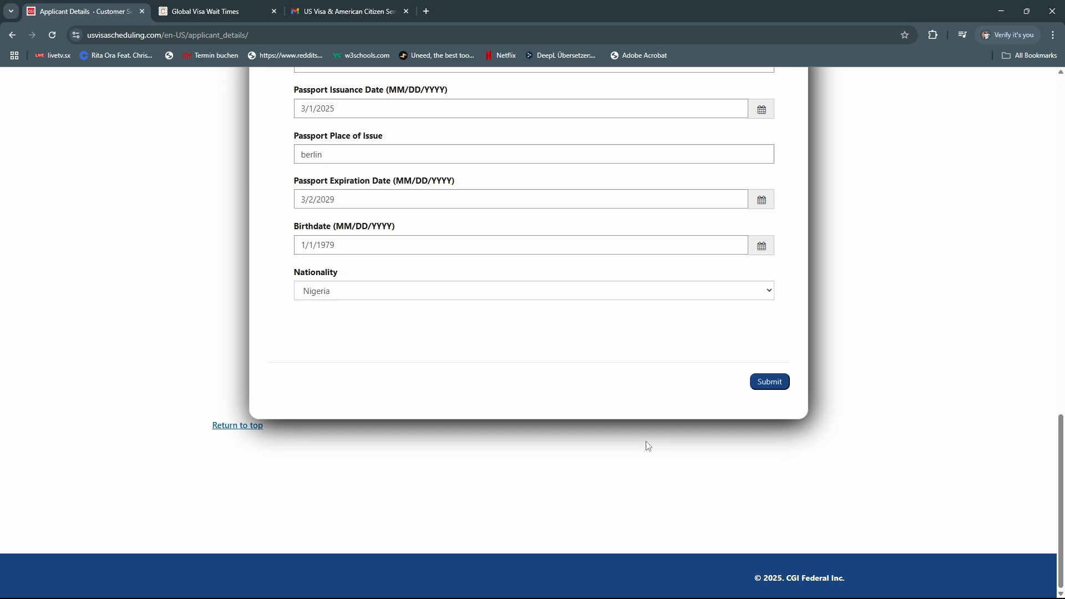
click(760, 383)
click(581, 125)
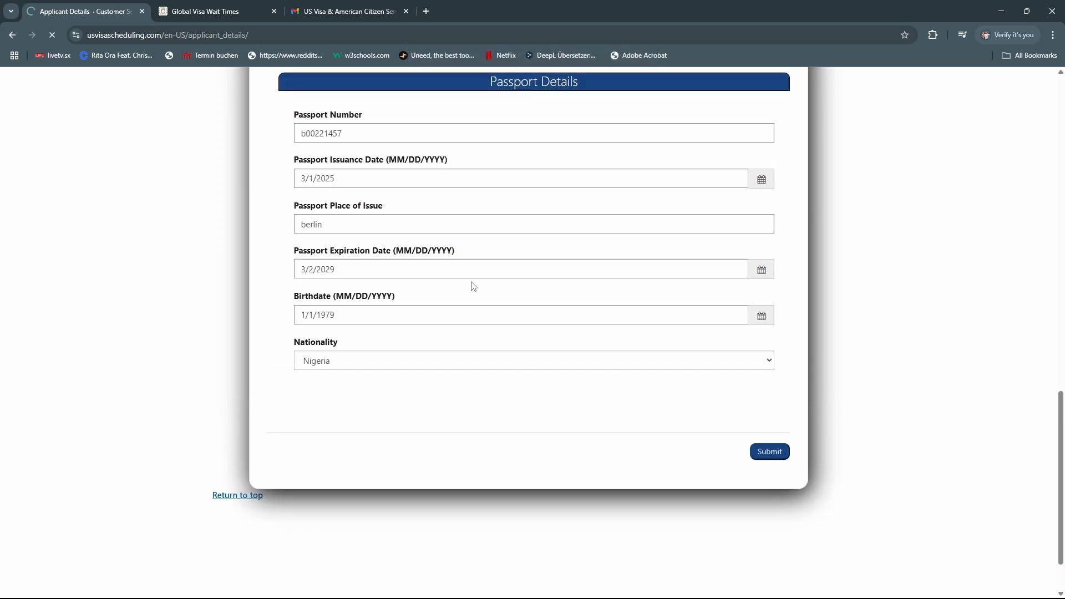
scroll(473, 286, up, 15)
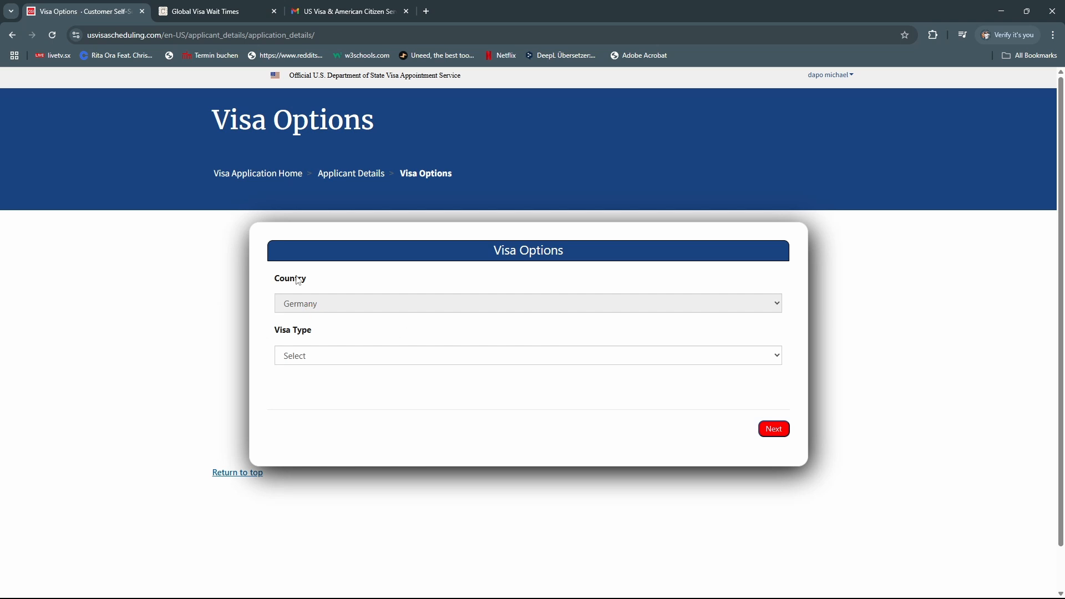
Choose Non-Immigrant visa type, the Berlin embassy and the All Others post visa category
click(327, 361)
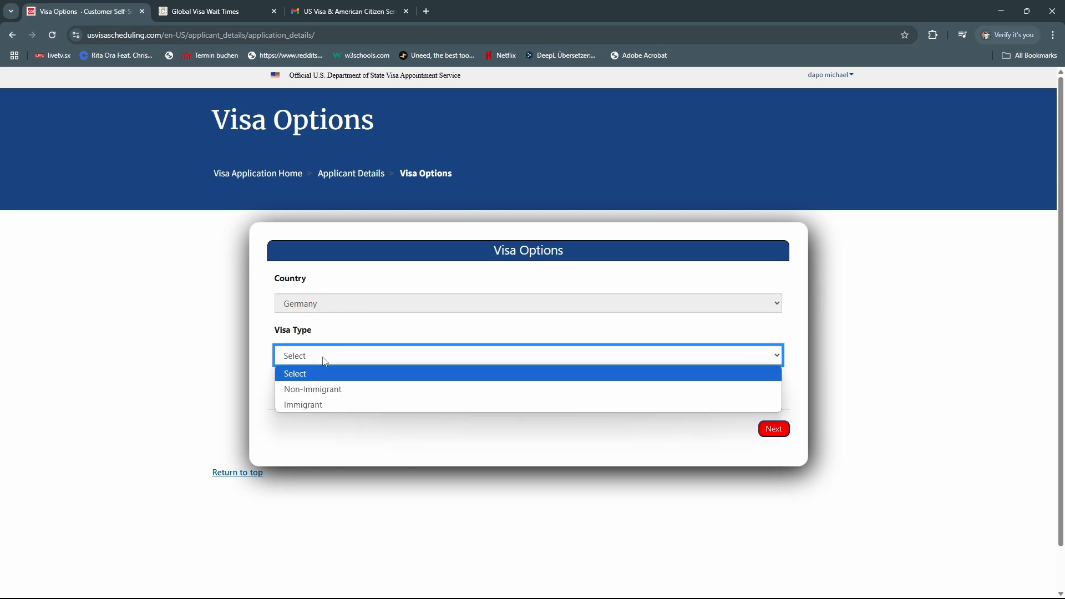
click(329, 390)
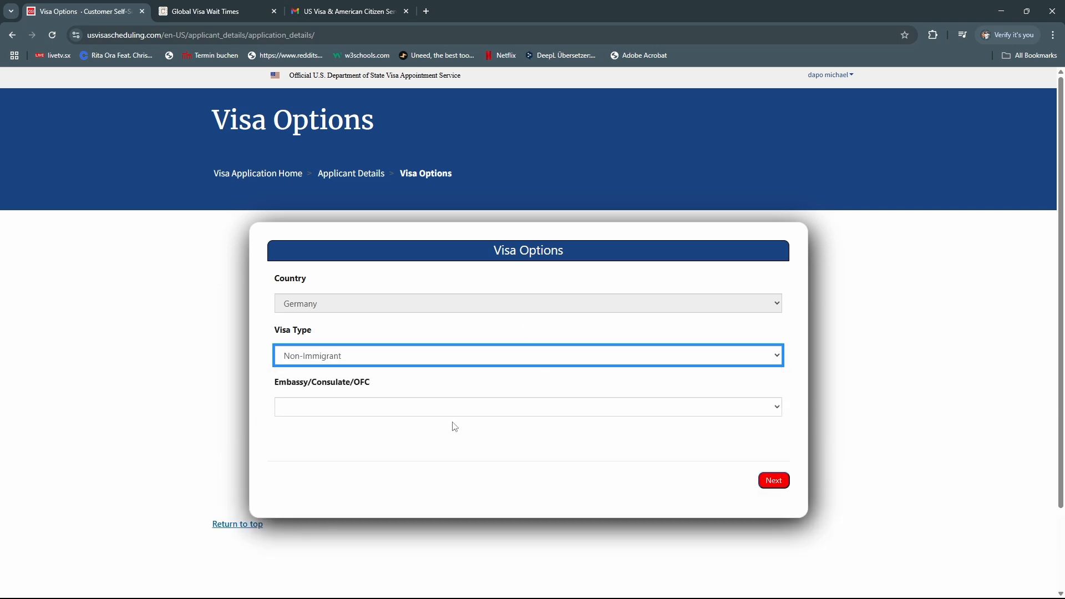
click(777, 409)
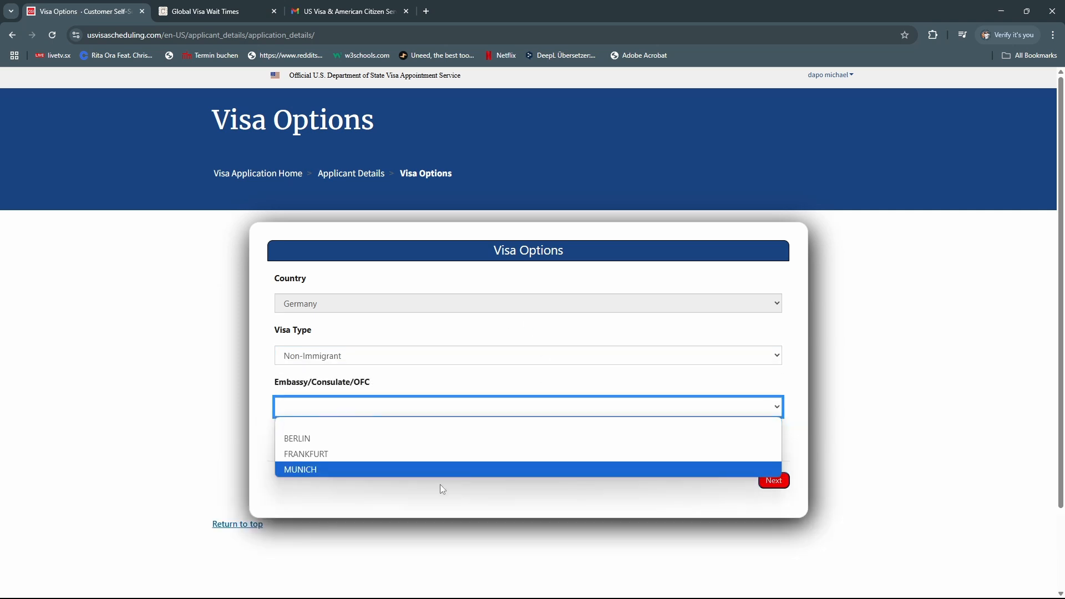
click(339, 453)
click(522, 408)
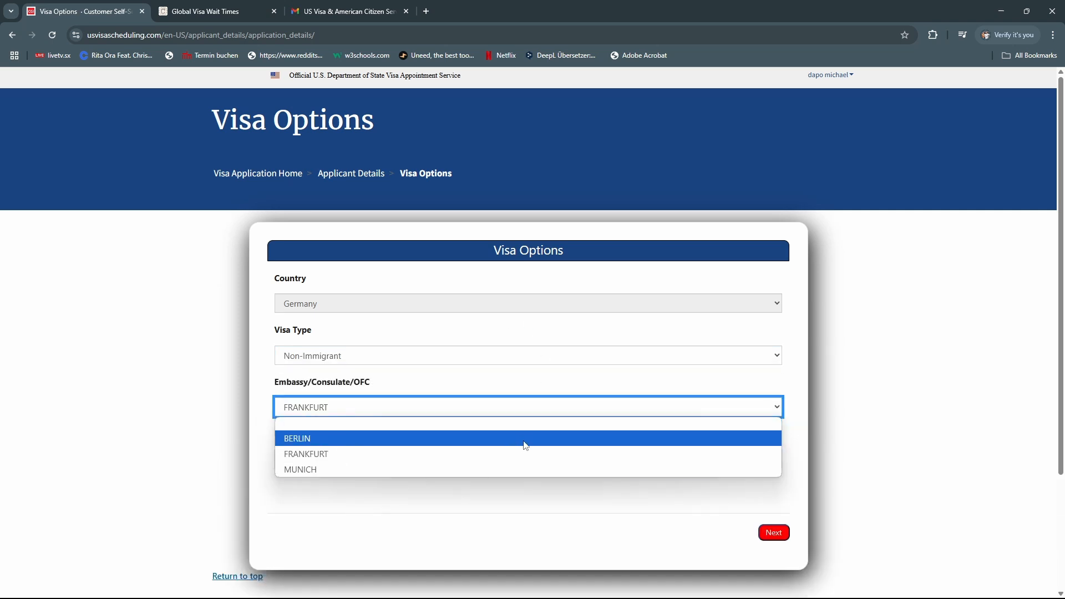
click(524, 441)
click(583, 462)
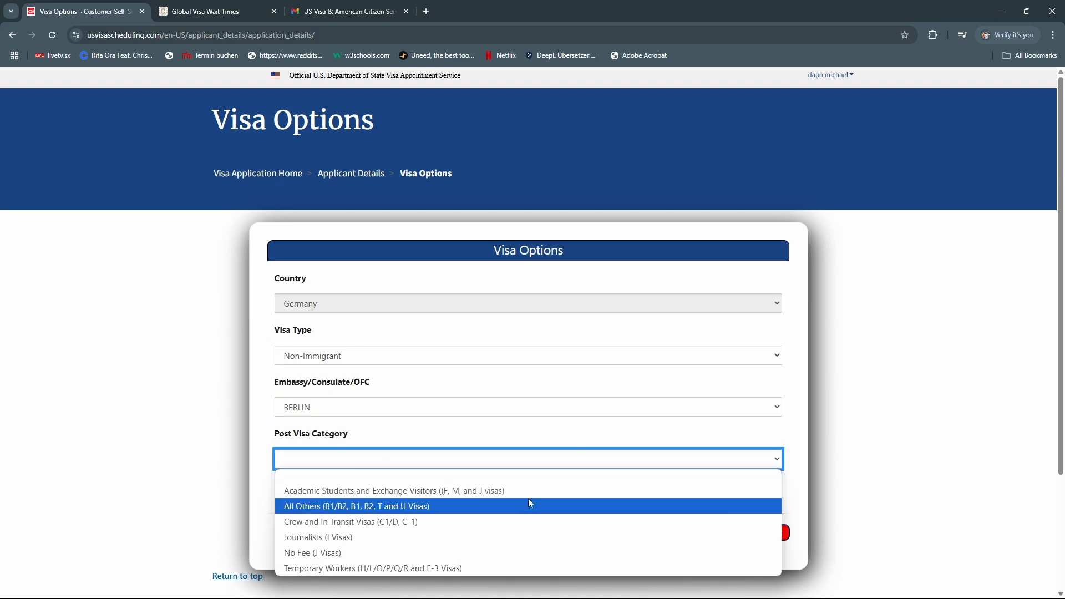
click(435, 514)
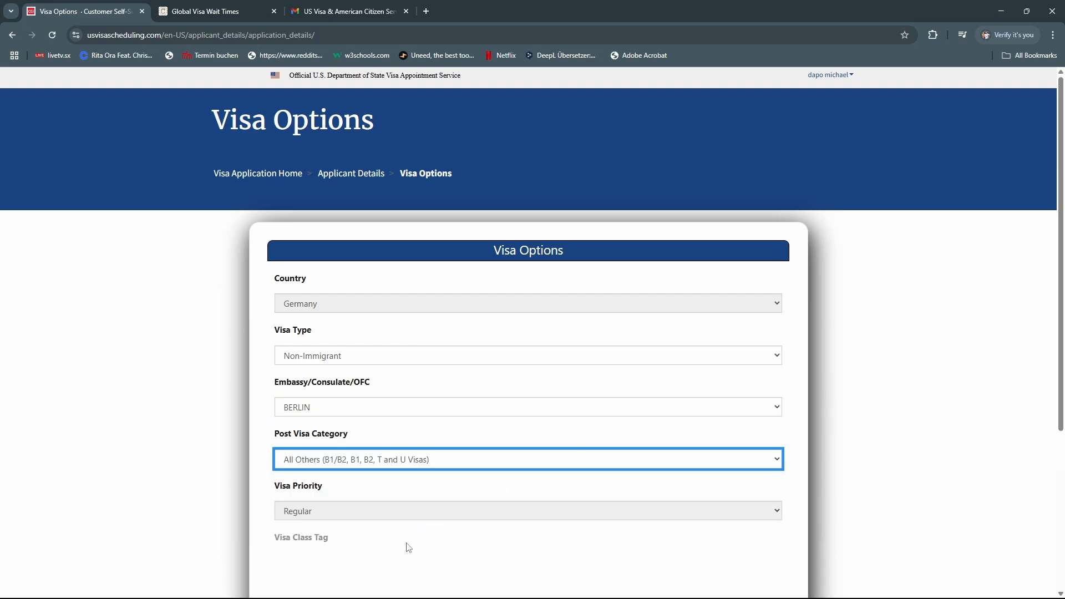
Select the B1/B2 visa class and continue to the DS-160 confirmation page
scroll(423, 421, down, 2)
scroll(302, 496, down, 3)
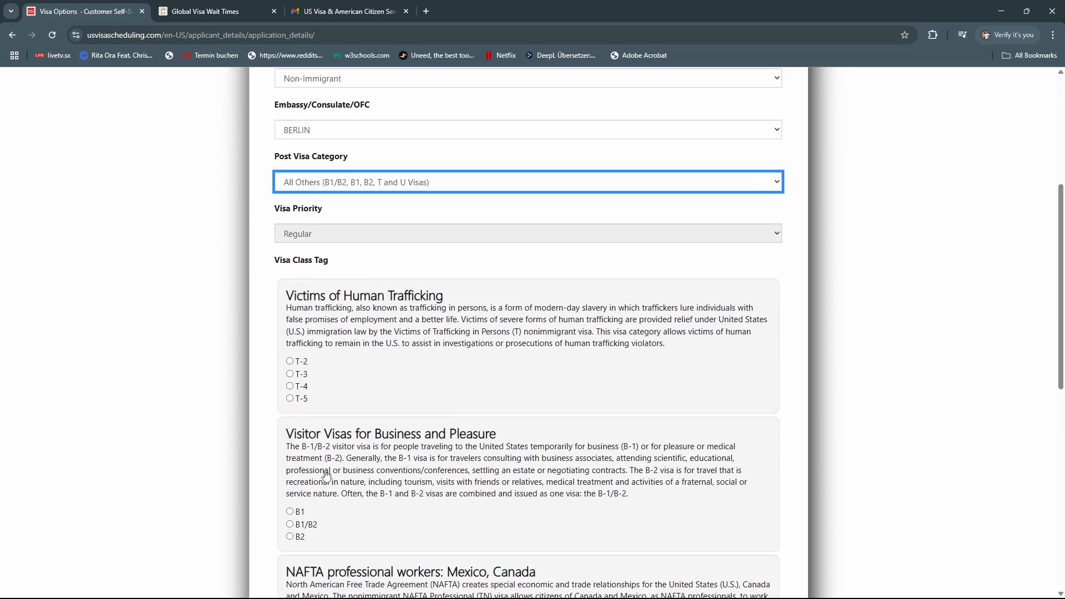
scroll(339, 431, down, 1)
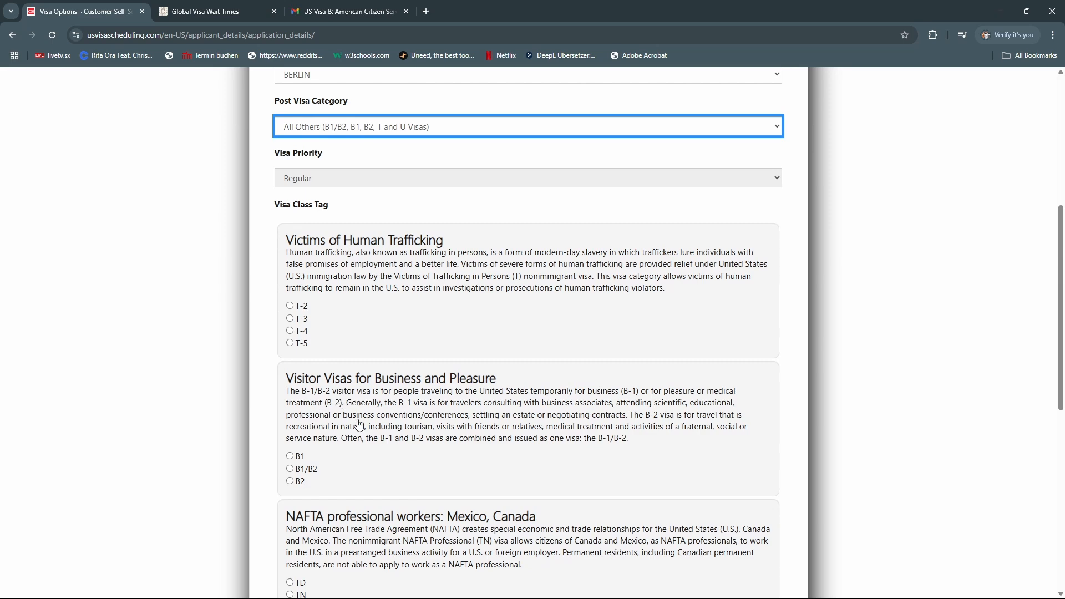
scroll(358, 425, down, 1)
scroll(377, 414, down, 2)
scroll(378, 413, down, 3)
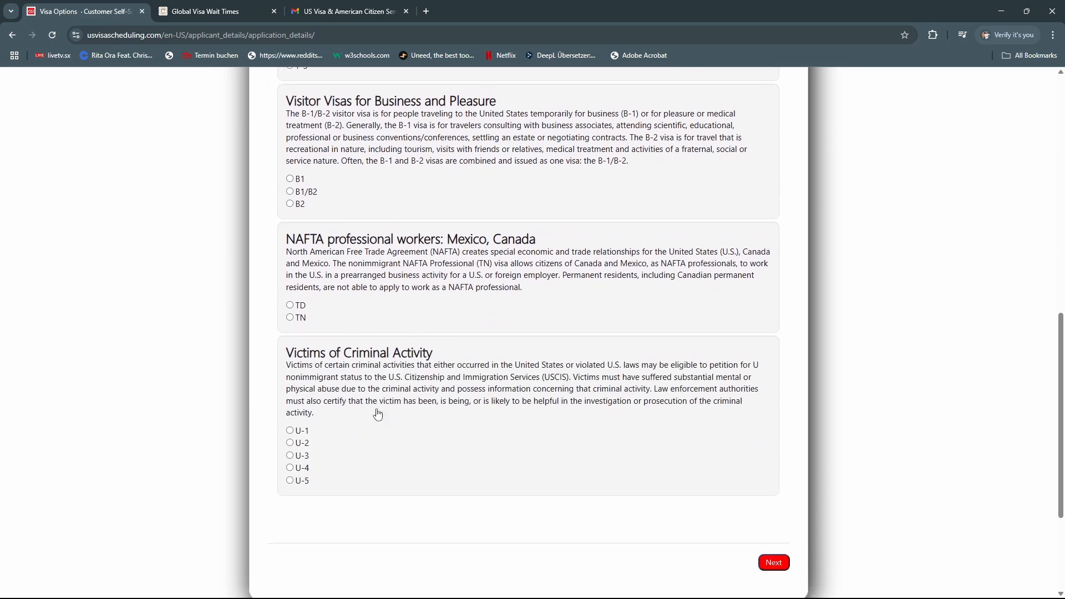
scroll(377, 413, up, 3)
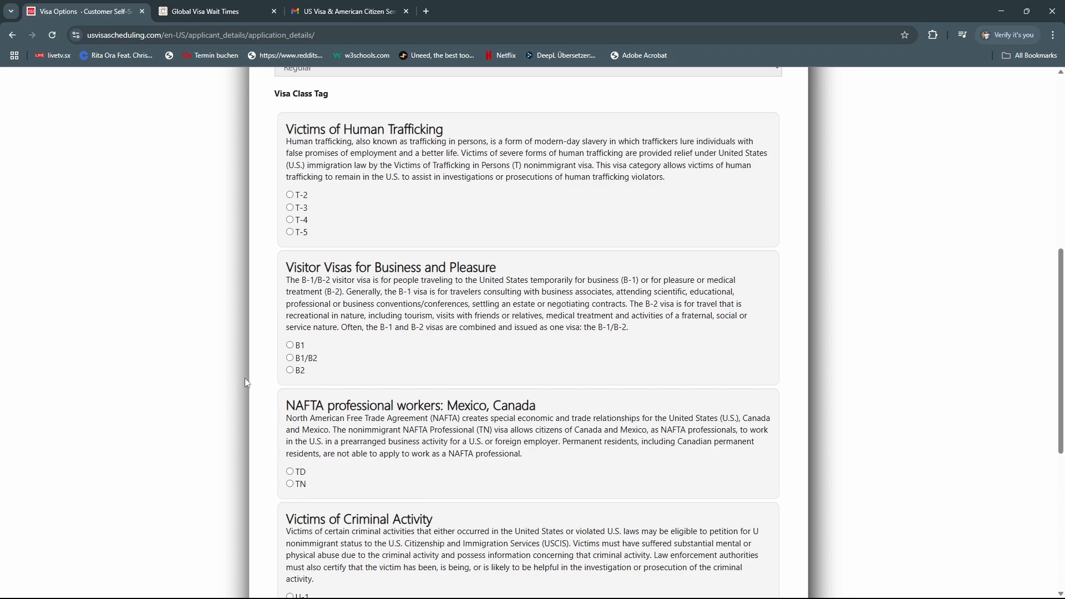
click(289, 358)
scroll(525, 419, down, 5)
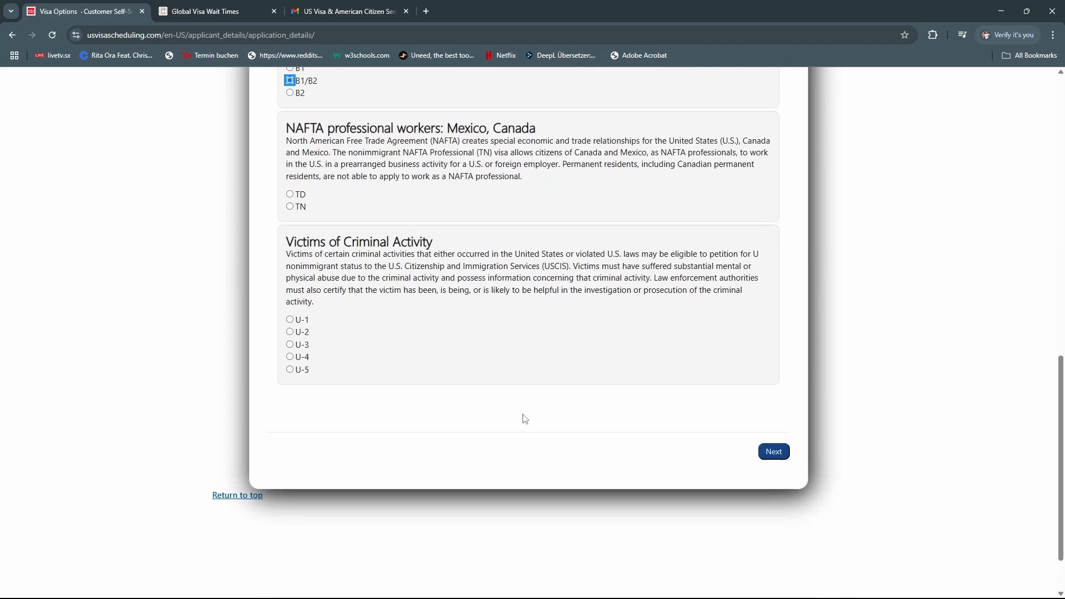
click(774, 451)
scroll(777, 454, up, 3)
scroll(777, 453, up, 8)
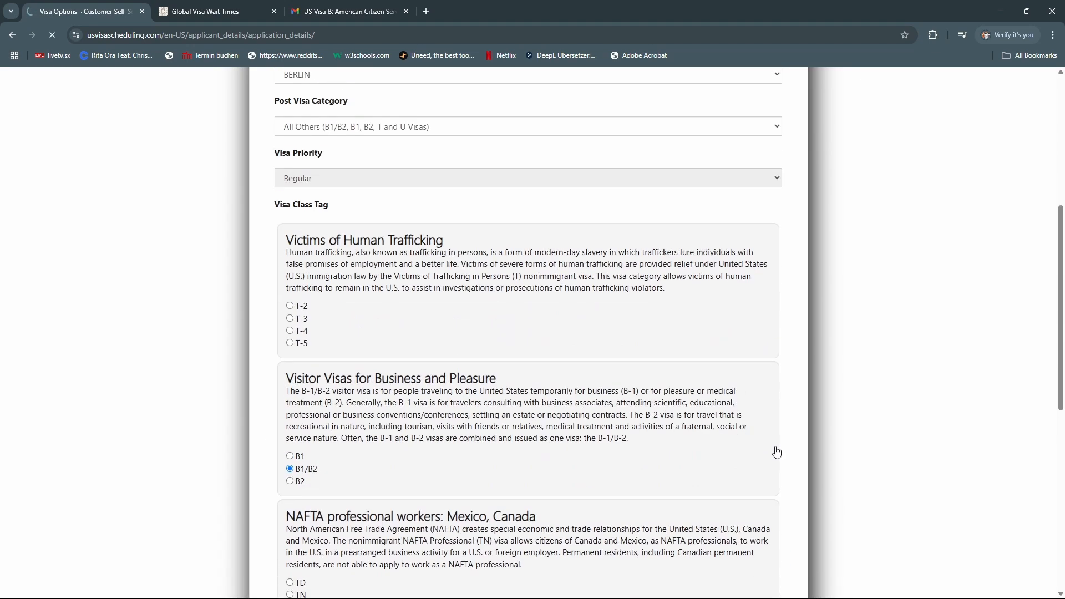
scroll(776, 452, down, 3)
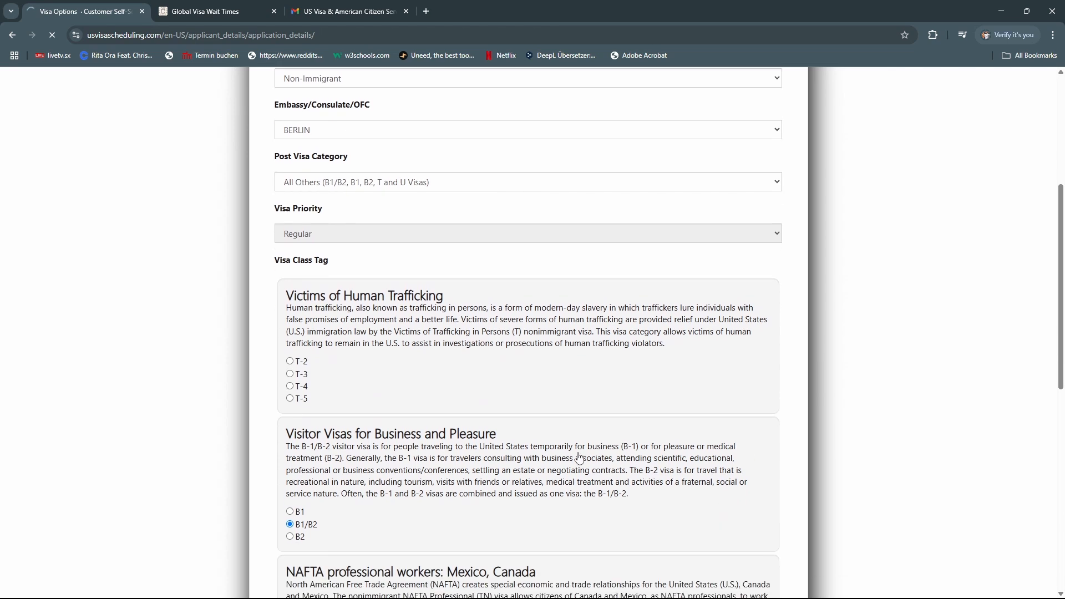
scroll(582, 455, down, 1)
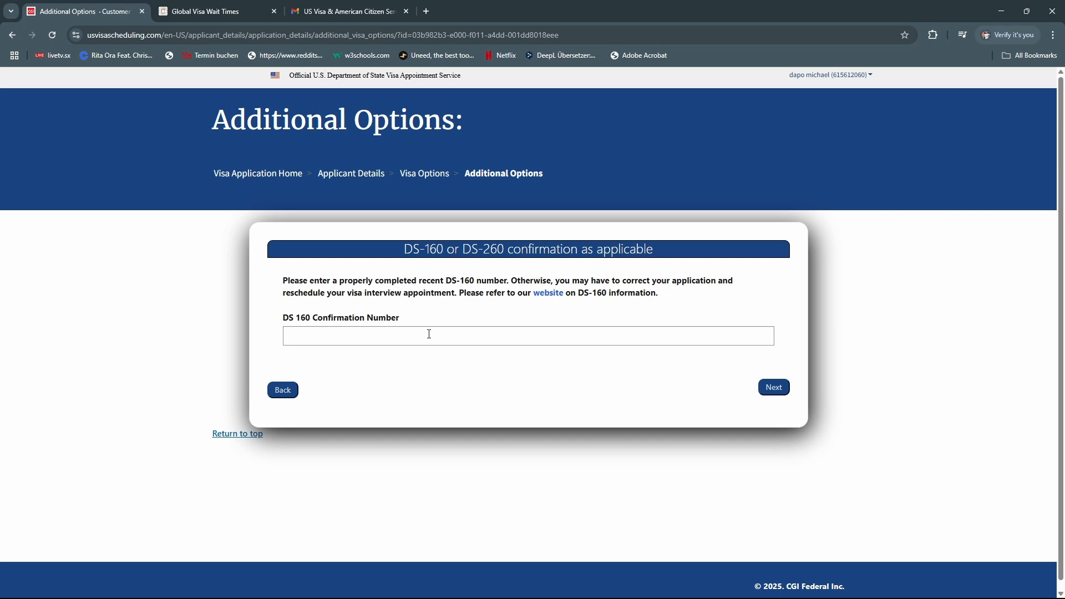
Enter the DS-160 confirmation number, answer the visa refusal question, and continue without dependents
click(405, 339)
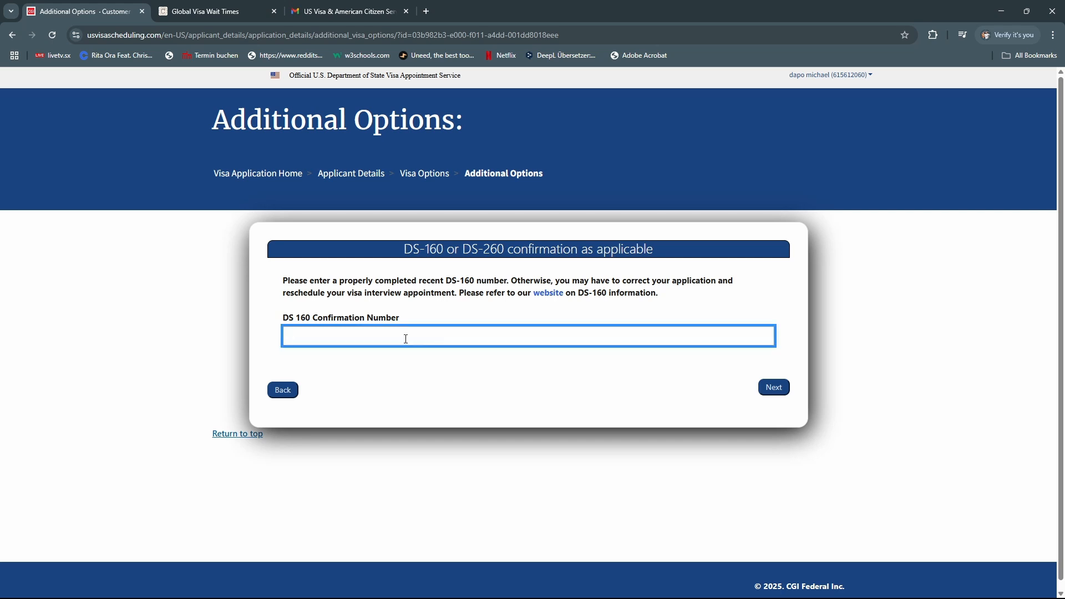
key(Caps_Lock)
click(775, 388)
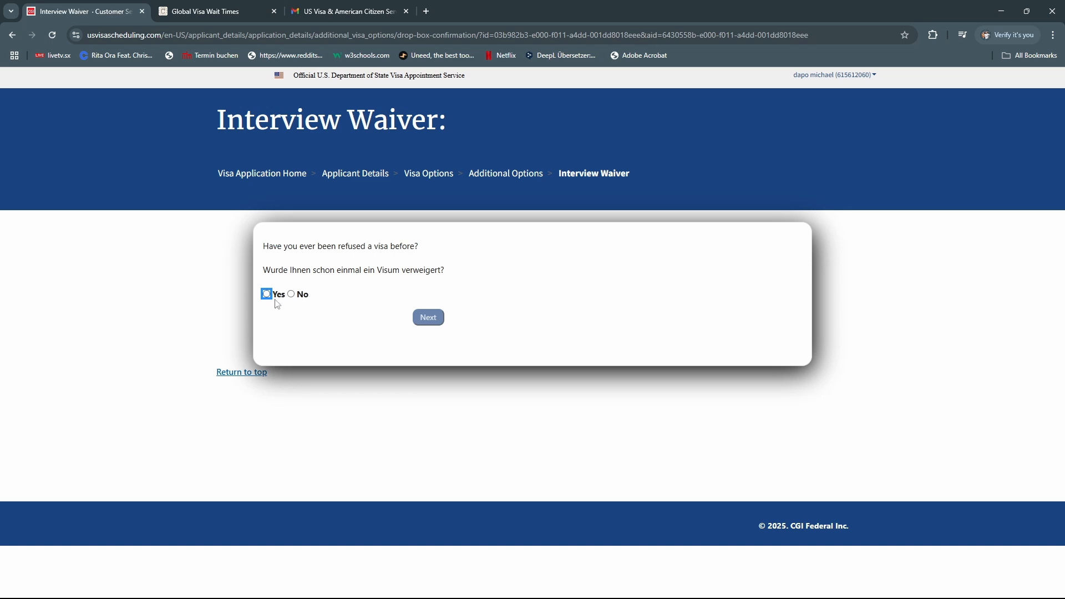
click(437, 321)
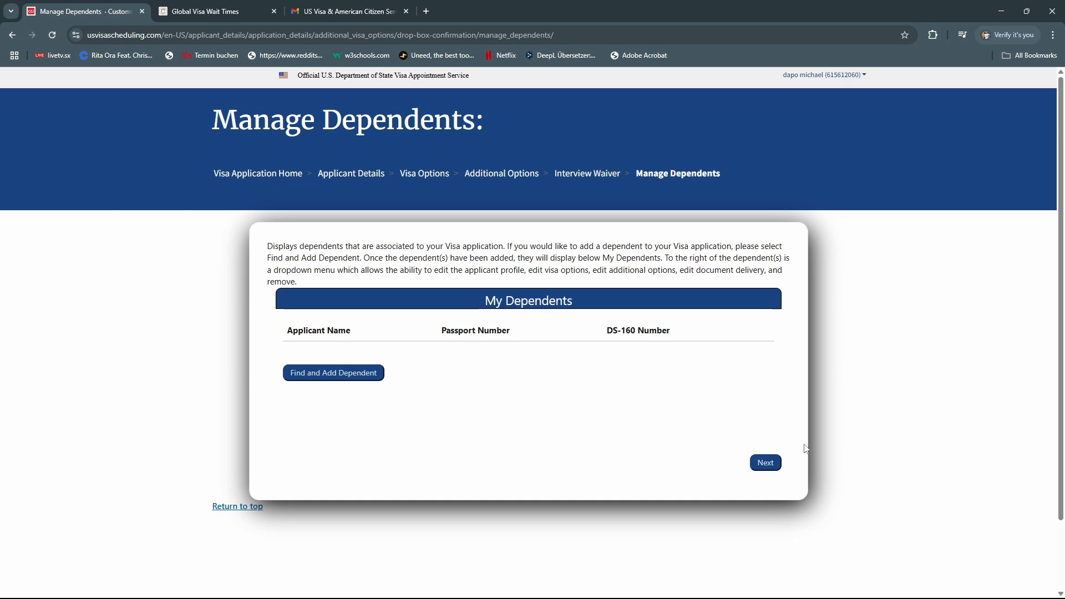
click(771, 466)
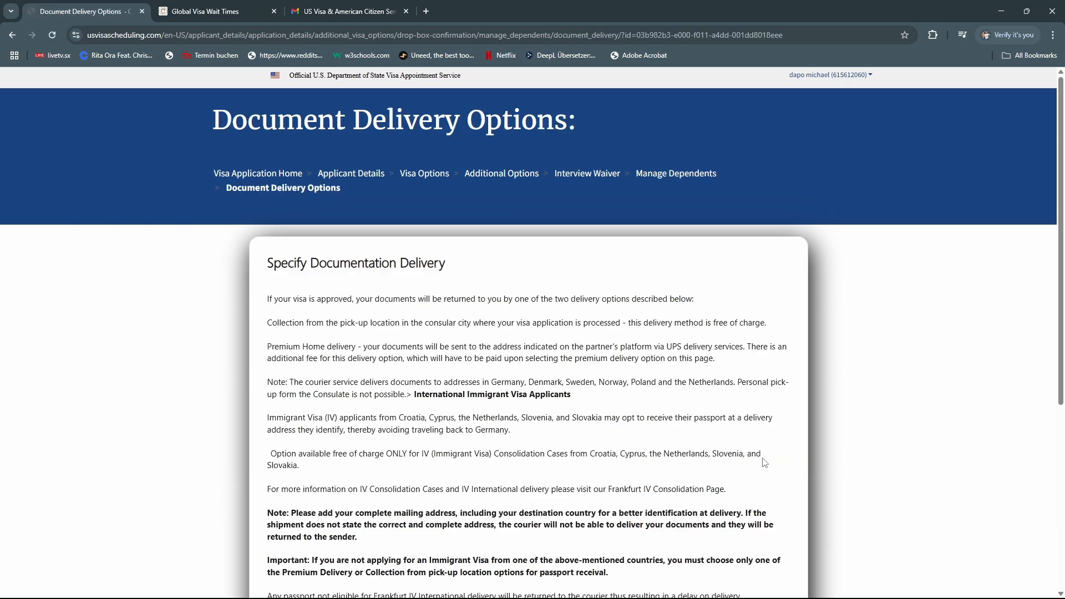
Choose Pick Up at the Berlin Mail Boxes Etc. location and proceed to Payment Options
scroll(225, 365, down, 5)
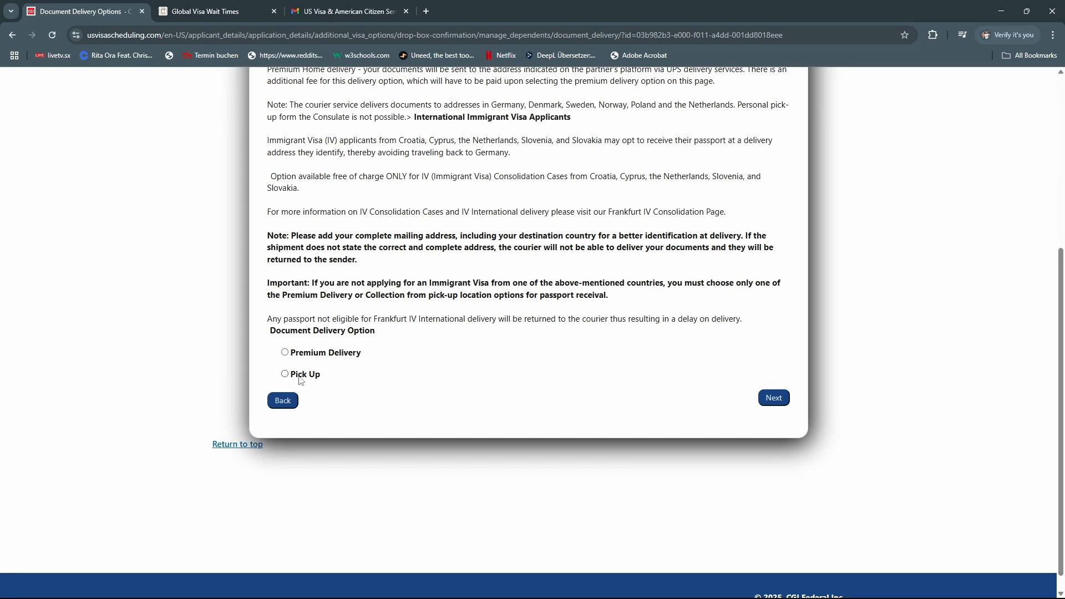
click(285, 374)
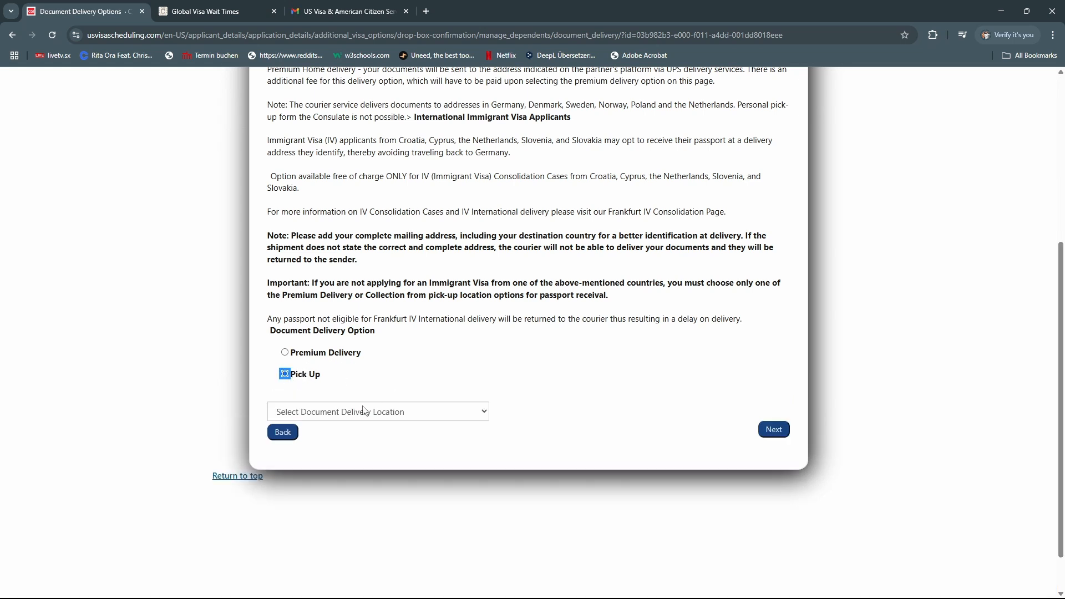
click(365, 412)
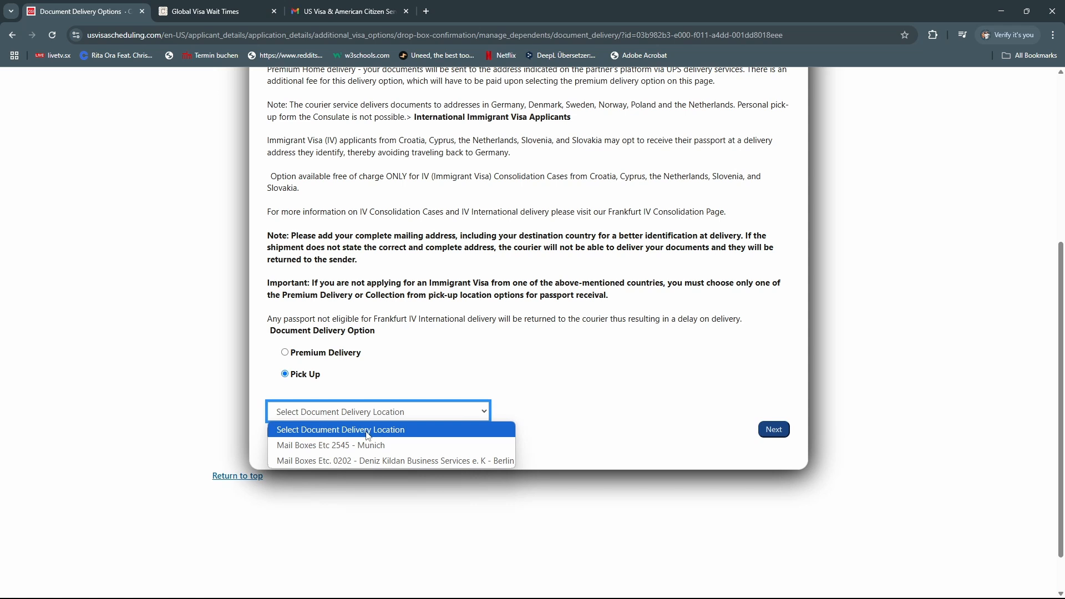
click(364, 462)
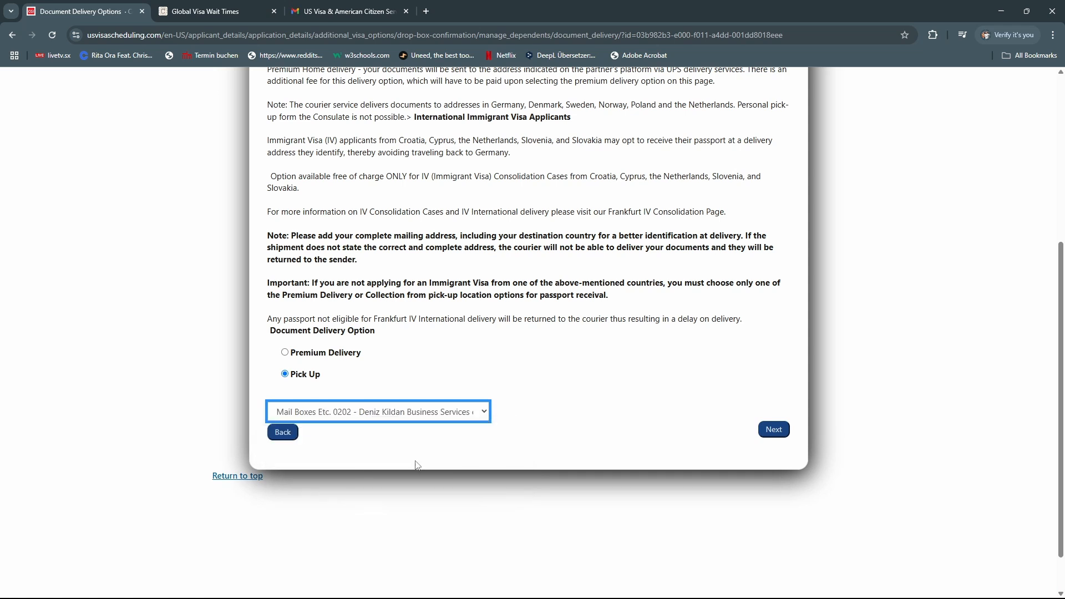
click(774, 430)
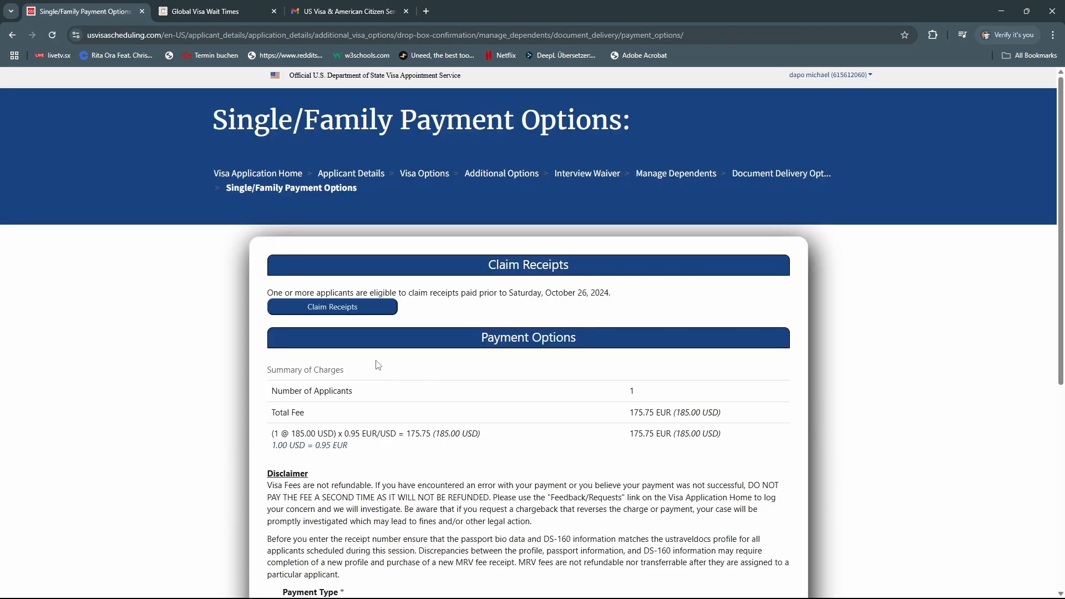
Select Credit/Debit Card (EUR) as the payment type and submit to show the 175.75 EUR pay slip
scroll(450, 373, down, 5)
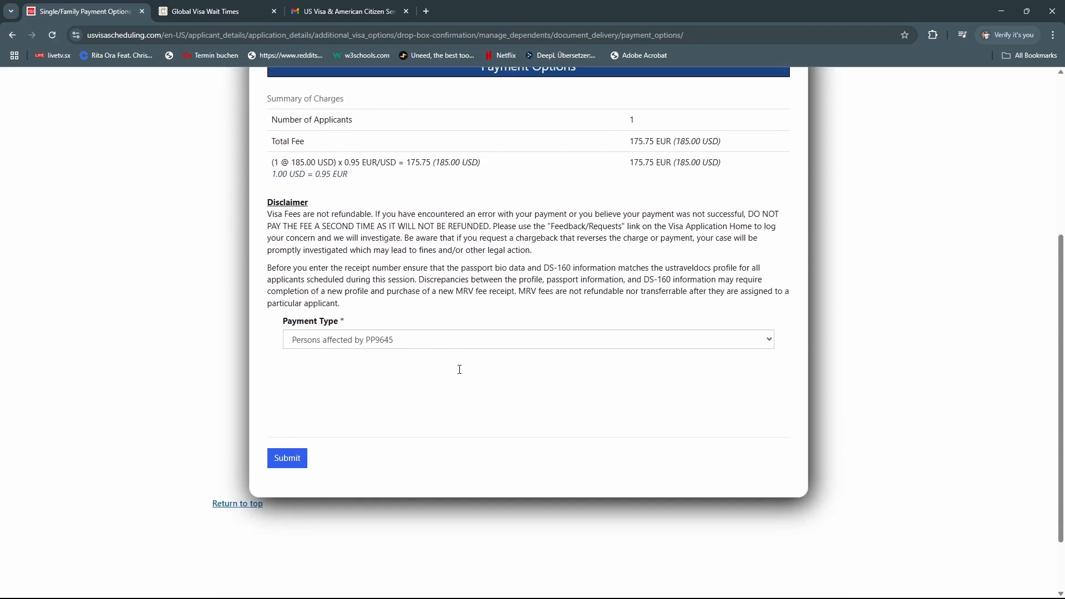
click(420, 340)
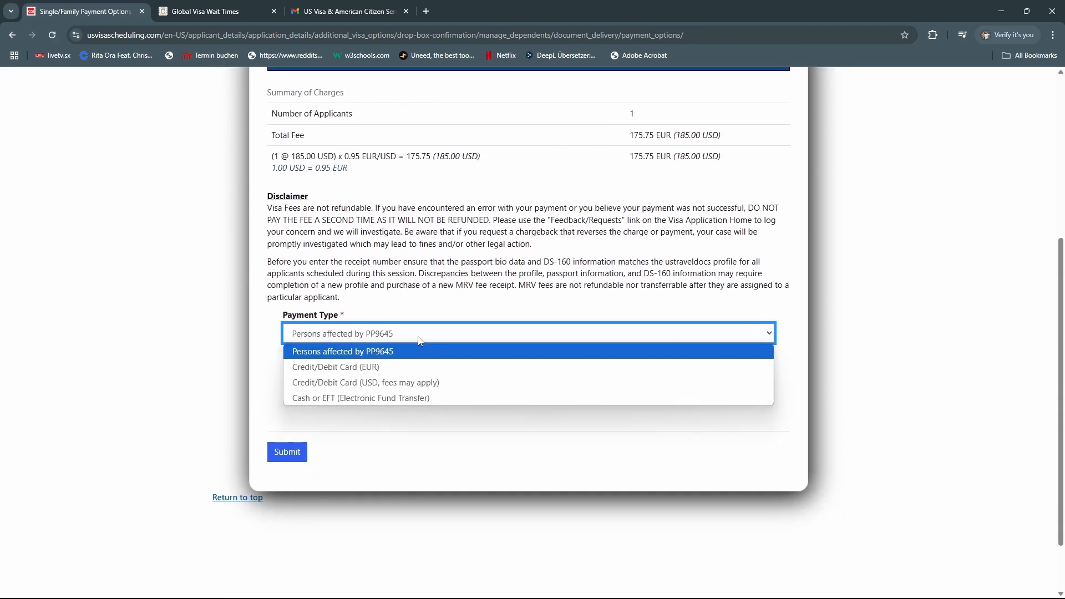
click(475, 301)
scroll(489, 372, up, 2)
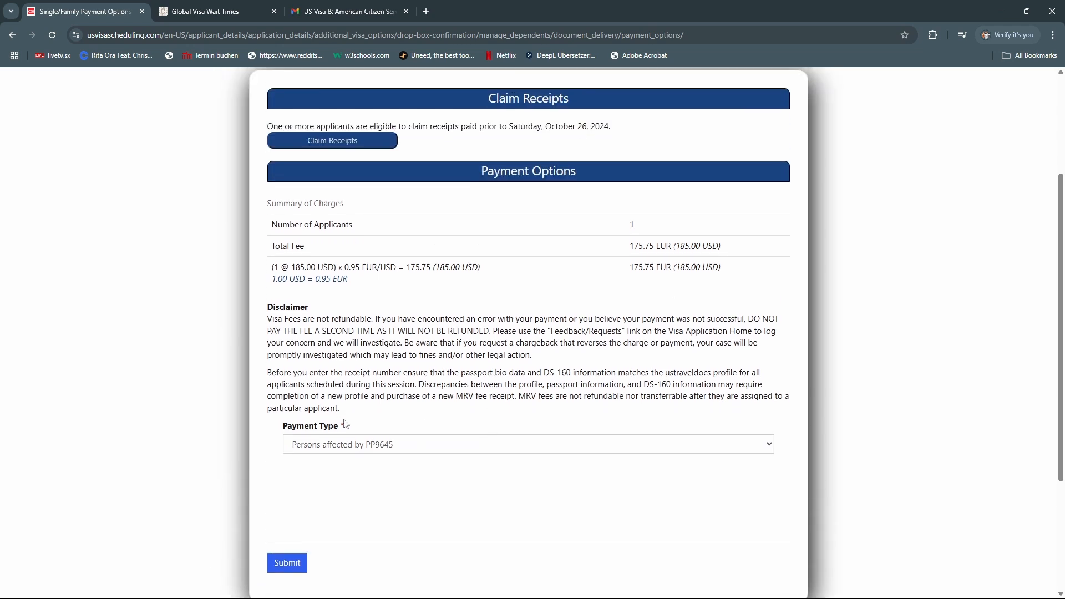
click(352, 446)
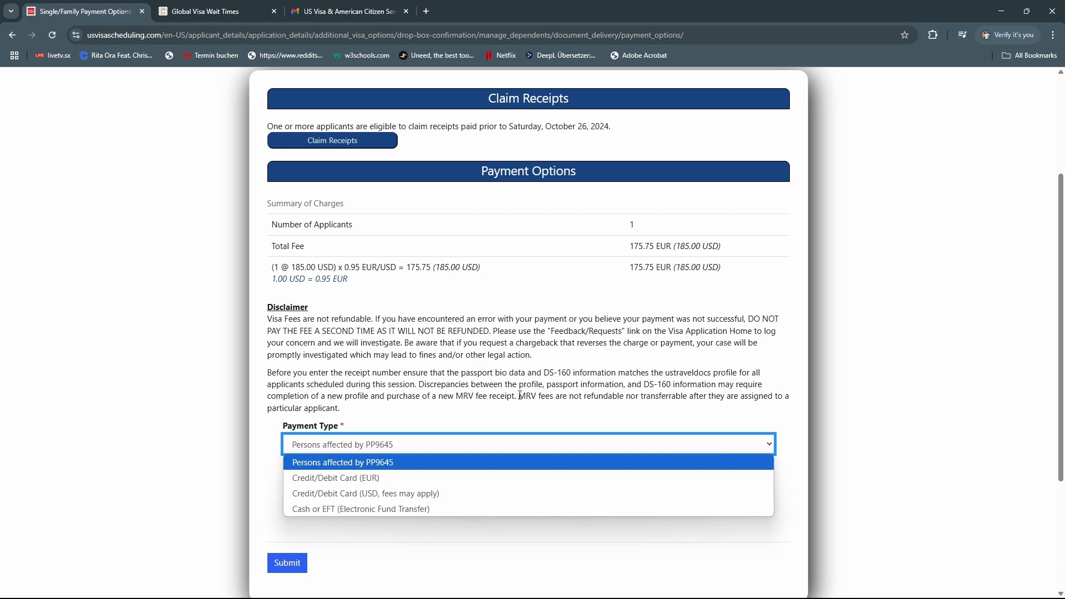
scroll(520, 395, down, 1)
click(413, 392)
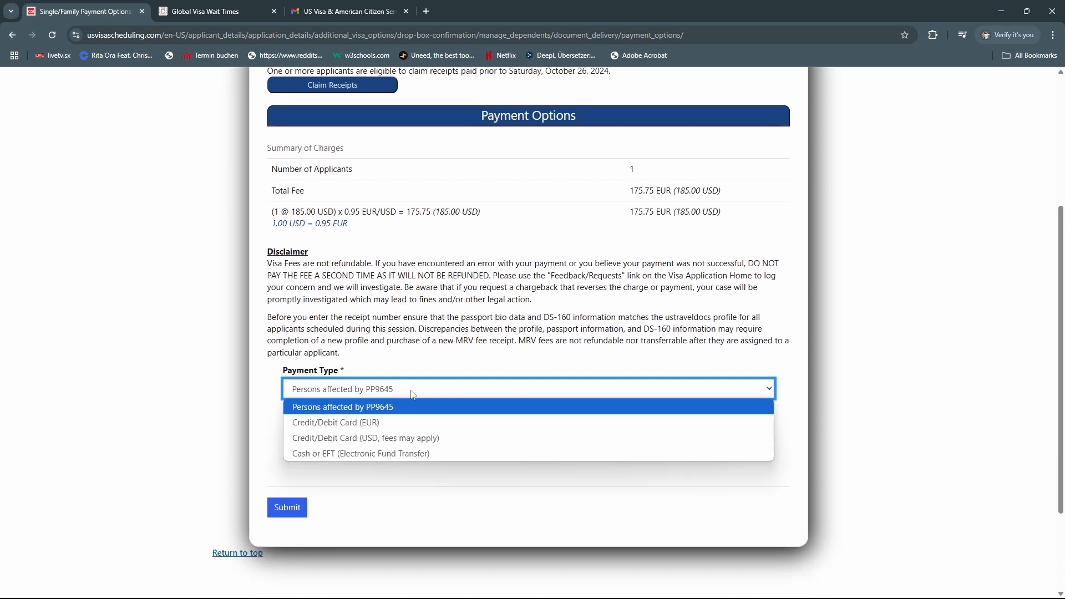
click(375, 423)
click(279, 507)
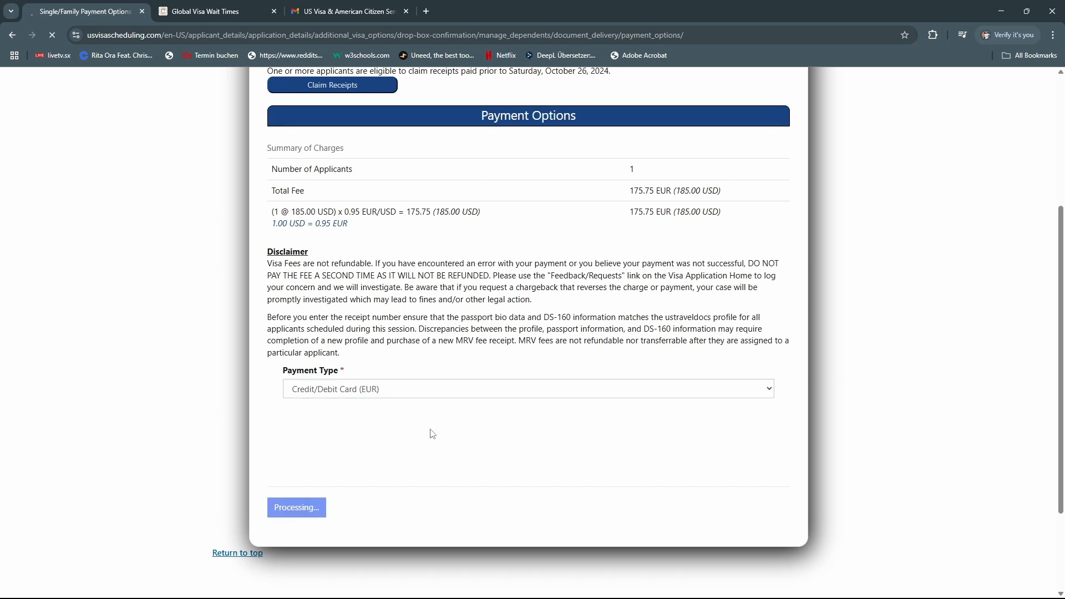
scroll(443, 412, down, 1)
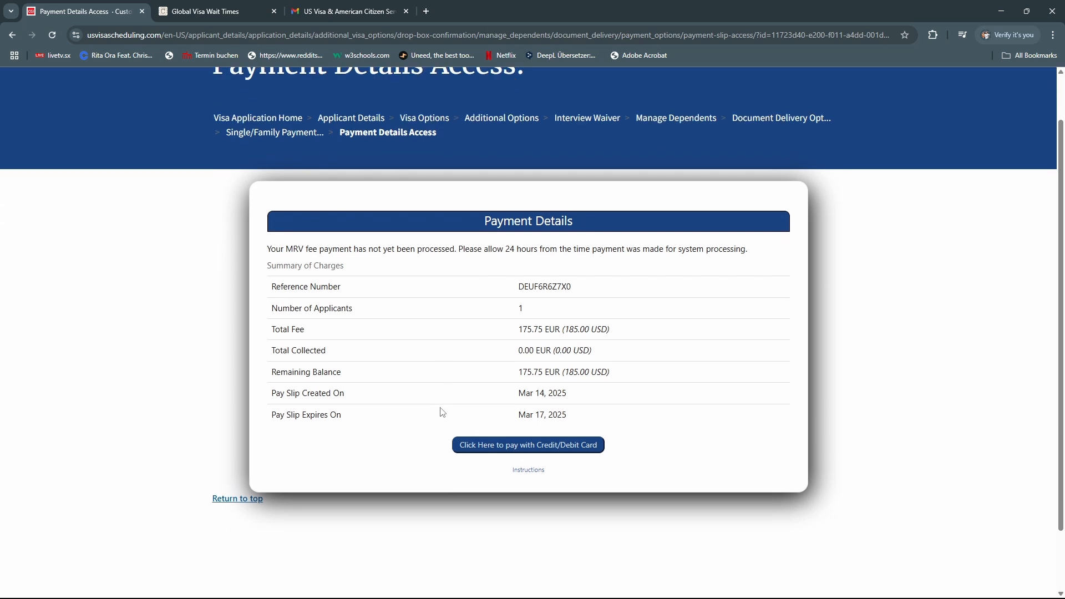